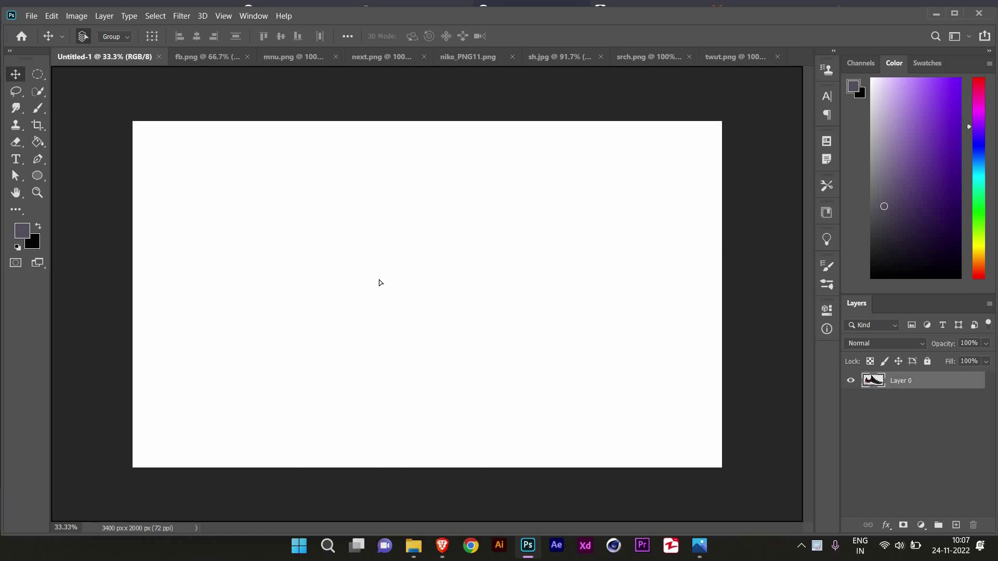
Step: Place the shoe in the banner document, flipped horizontally, enlarged and shifted right
left_click_drag(107, 61, 415, 337)
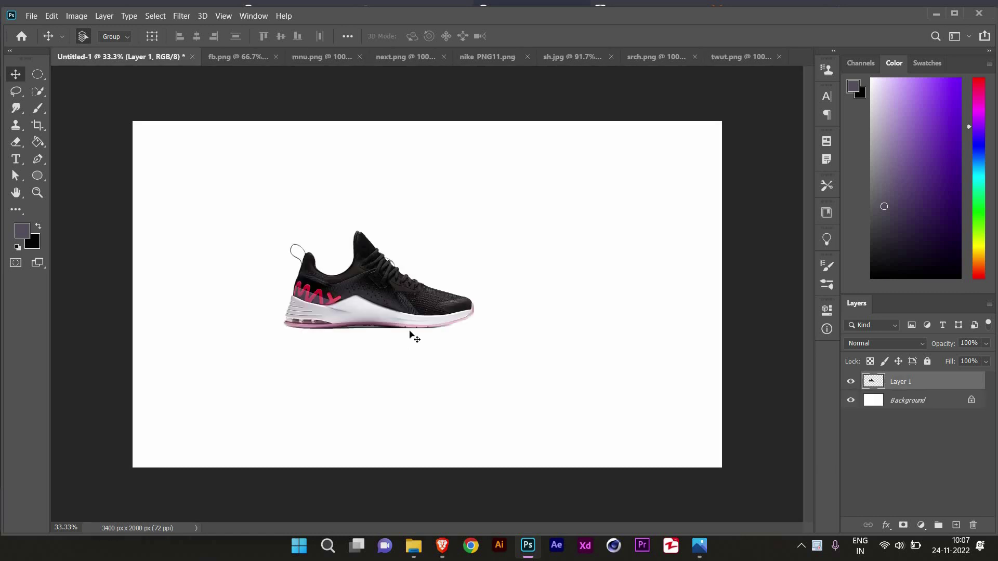
key("ctrl+t")
left_click_drag(474, 329, 597, 392)
right_click(465, 373)
left_click(494, 359)
mouse_move(401, 343)
left_mouse_down()
mouse_move(440, 368)
mouse_move(433, 364)
left_mouse_up()
key("Return")
Step: Unlock the background and fill it with crimson sampled from the shoe's lettering
left_click(971, 400)
left_click(22, 230)
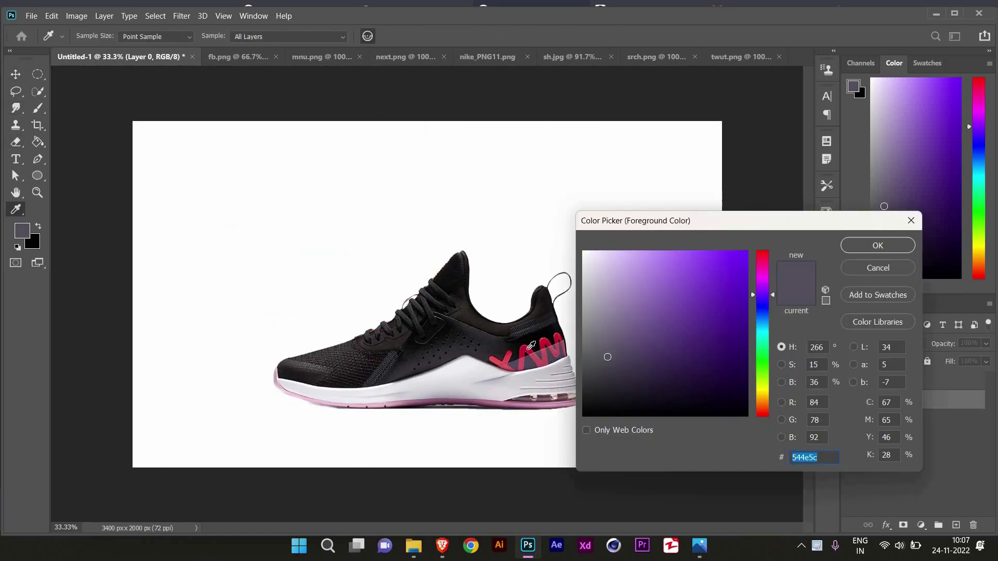
left_click(531, 346)
key("Return")
key("alt+BackSpace")
key("v")
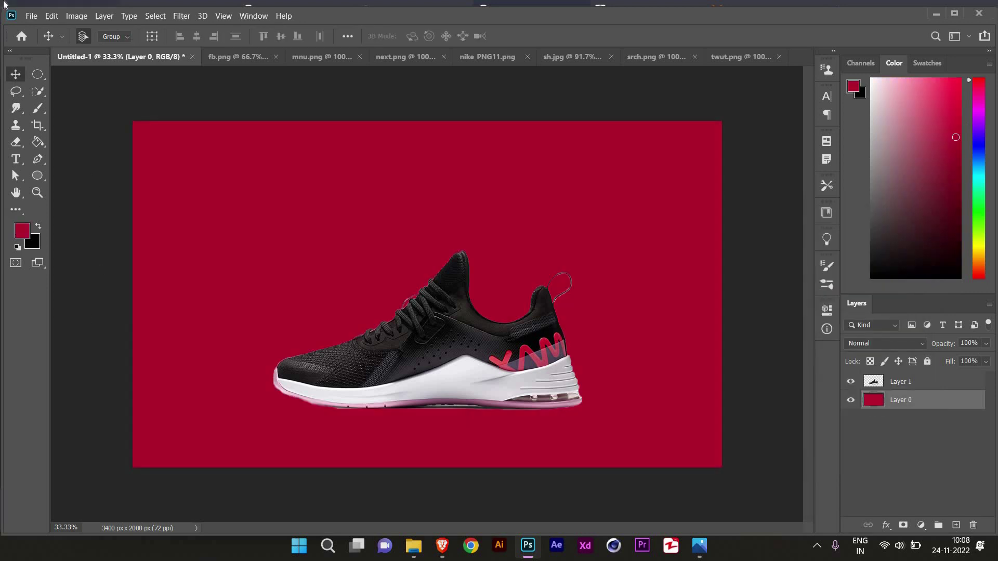
Step: Erase the grey fringe along the shoe's sole edge on the shoe layer
key("alt+bracketright")
key("e")
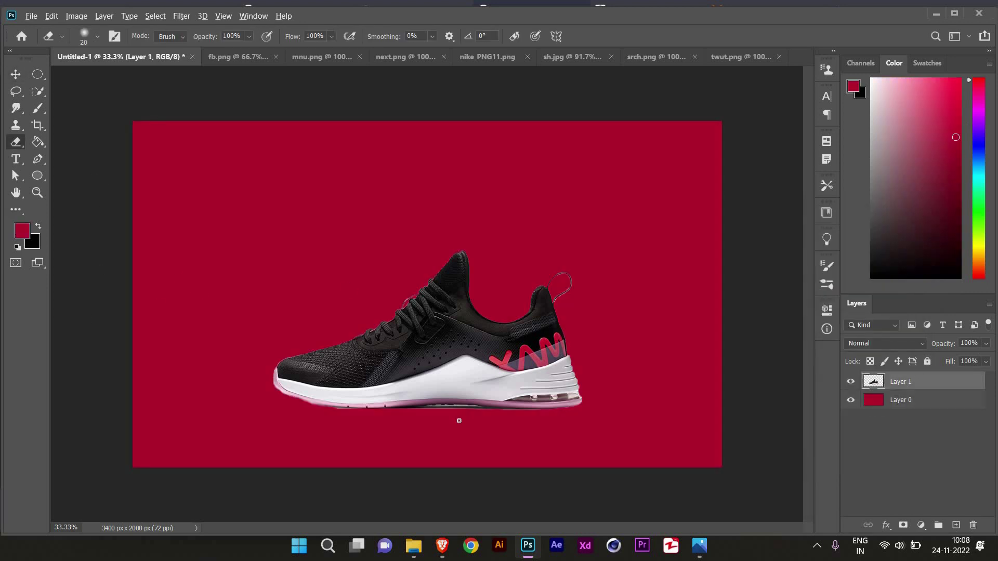
scroll(457, 416, "up", 8)
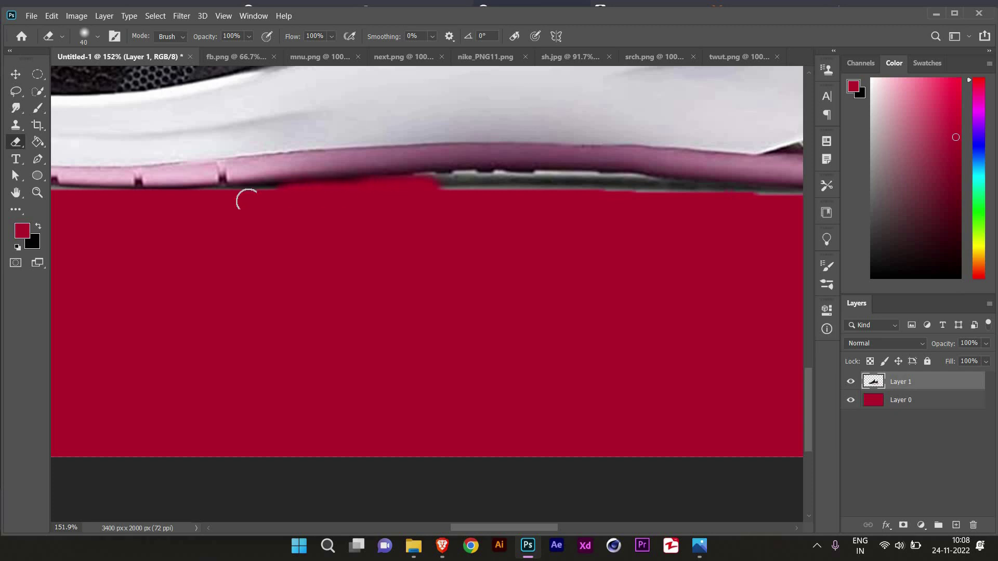
mouse_move(443, 186)
left_mouse_down()
mouse_move(641, 185)
mouse_move(455, 205)
left_mouse_up()
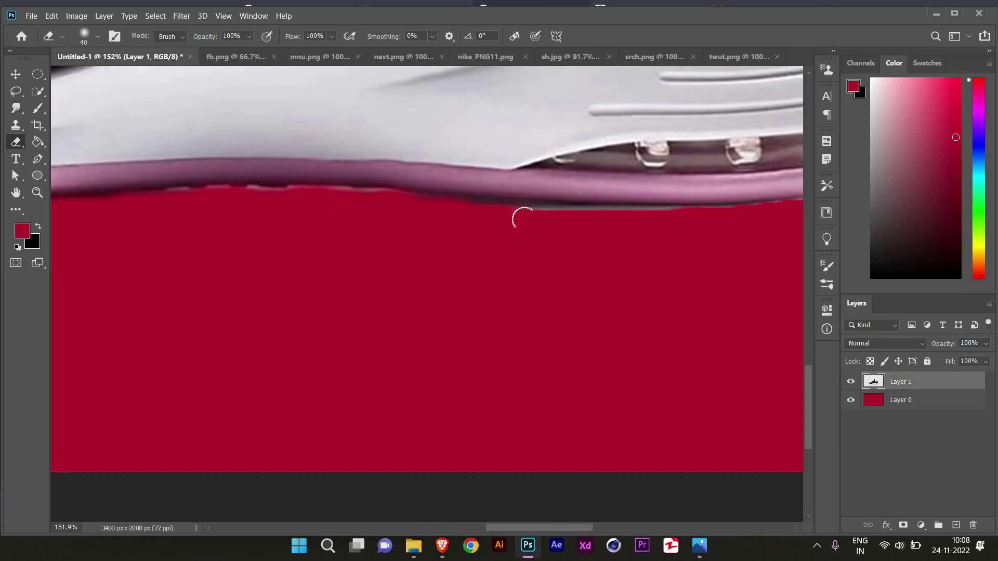
Step: Erase the pink fringe along the shoe's heel loop
scroll(367, 212, "left", 5)
scroll(192, 186, "up", 1)
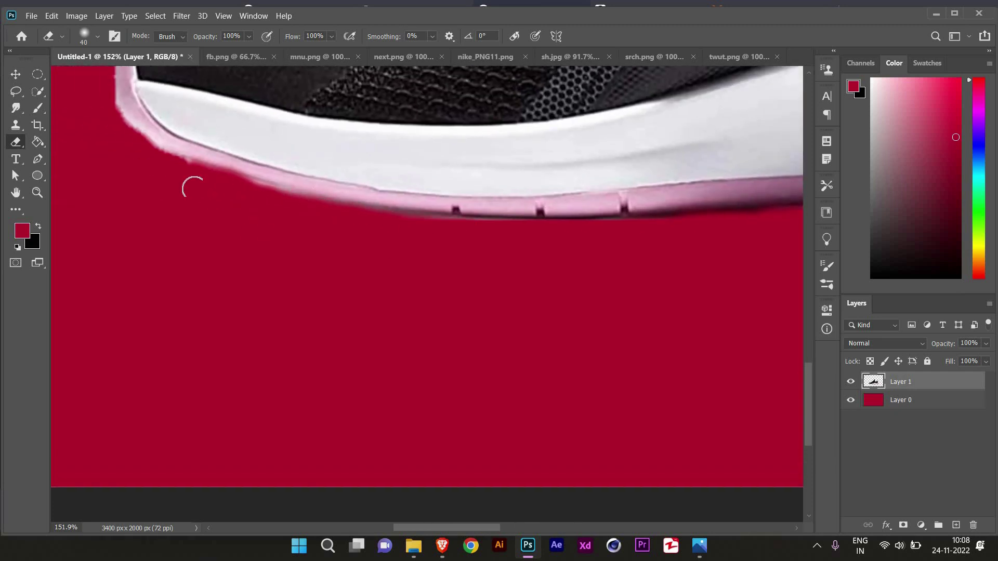
scroll(221, 183, "down", 8)
scroll(454, 185, "up", 3)
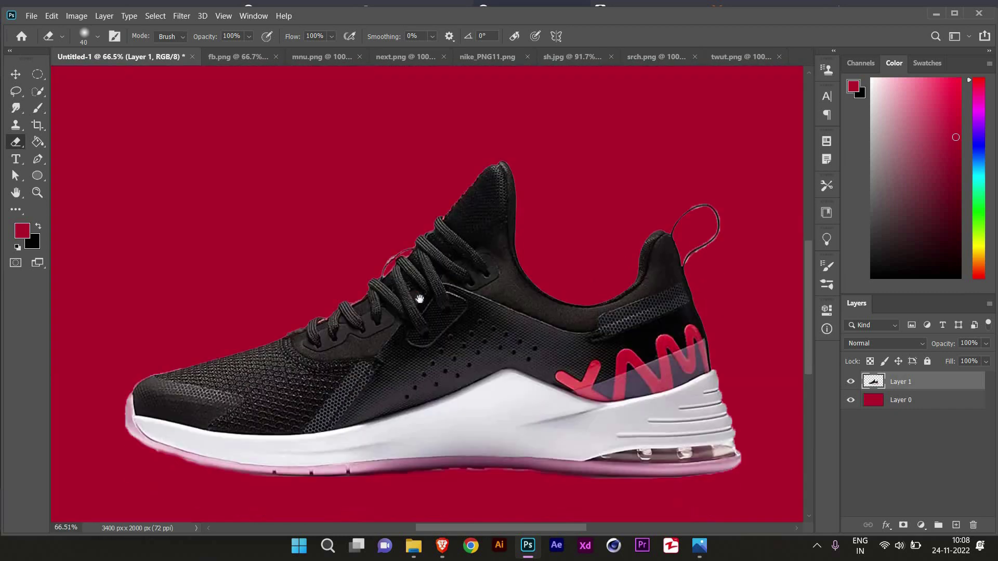
scroll(719, 217, "up", 1)
scroll(334, 195, "up", 5)
scroll(333, 194, "up", 4)
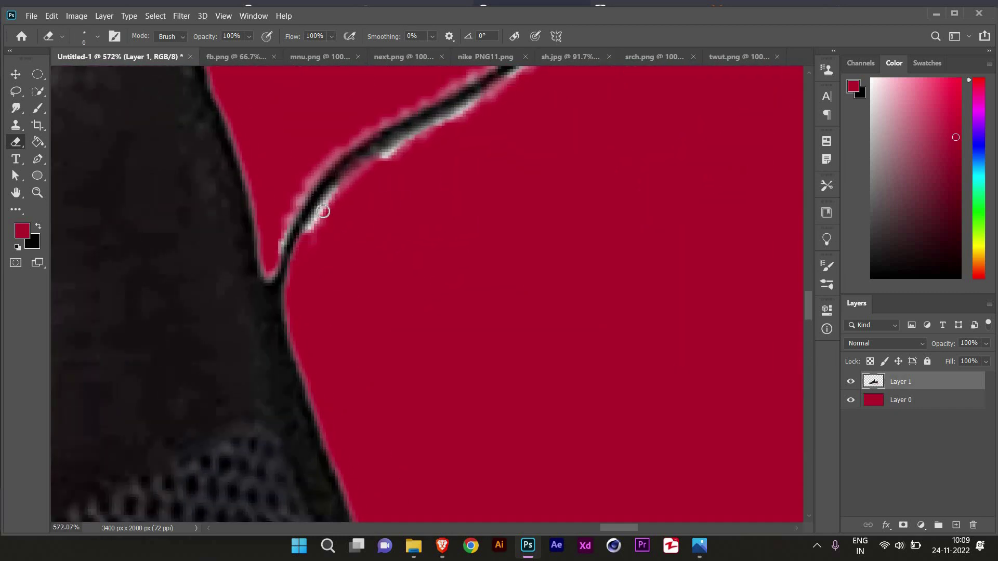
scroll(381, 185, "up", 3)
scroll(381, 185, "right", 3)
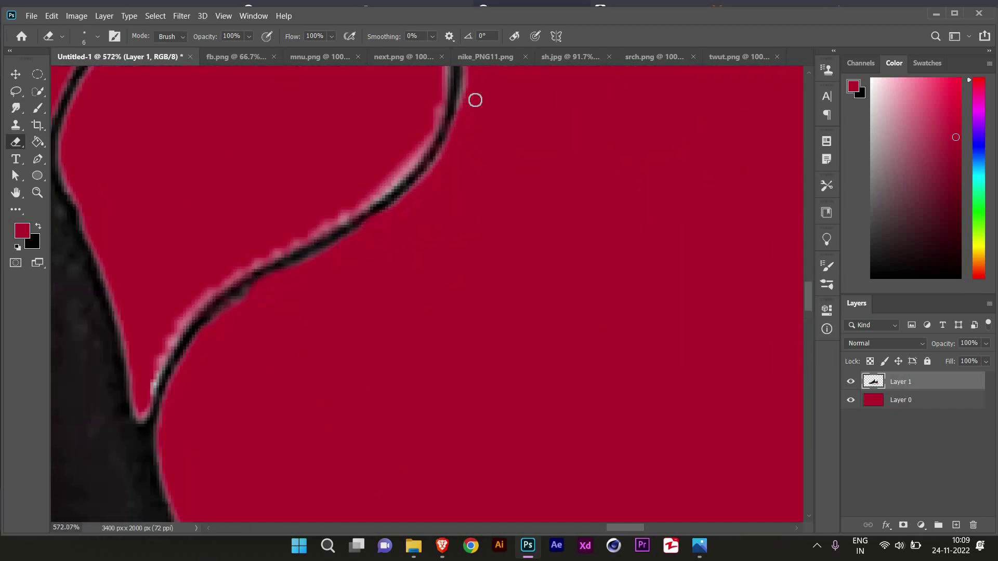
left_click_drag(344, 210, 182, 311)
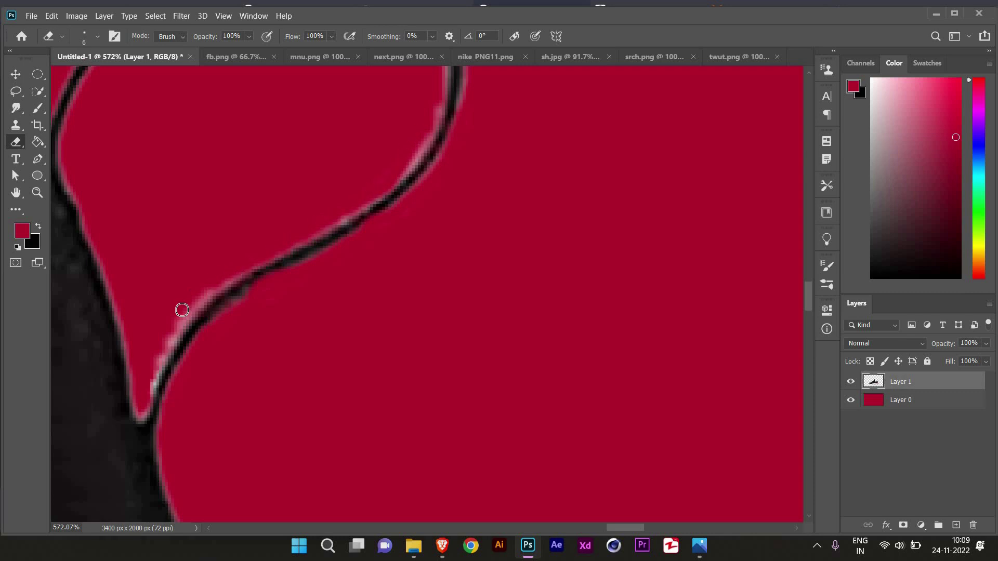
Step: Fill the backdrop layer with white instead of crimson
left_click(936, 406)
left_click(853, 86)
left_click(587, 266)
key("Return")
Step: Add the black swoosh from nike_PNG11, scaled and rotated large behind the shoe
key("alt+BackSpace")
scroll(273, 286, "down", 5)
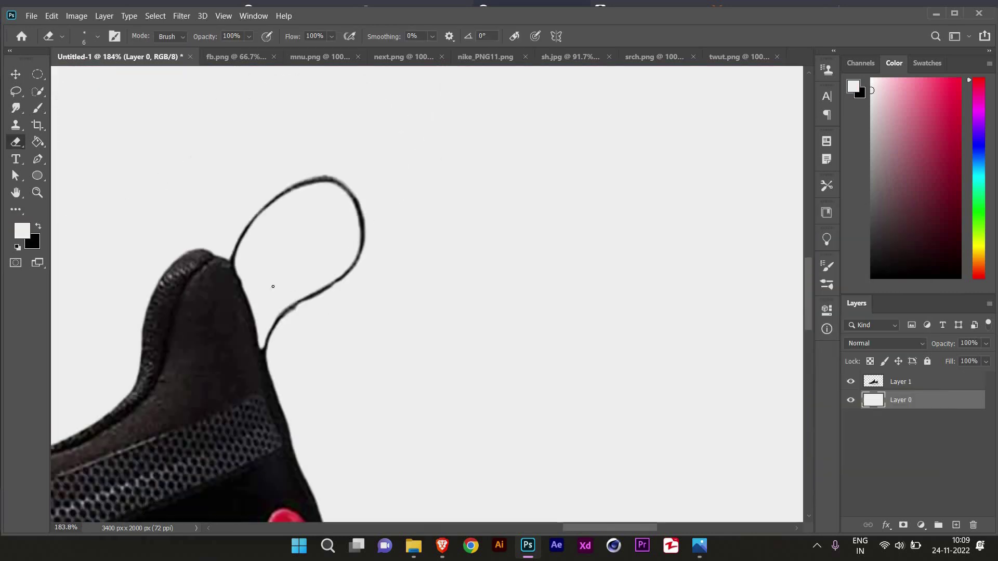
scroll(273, 286, "down", 5)
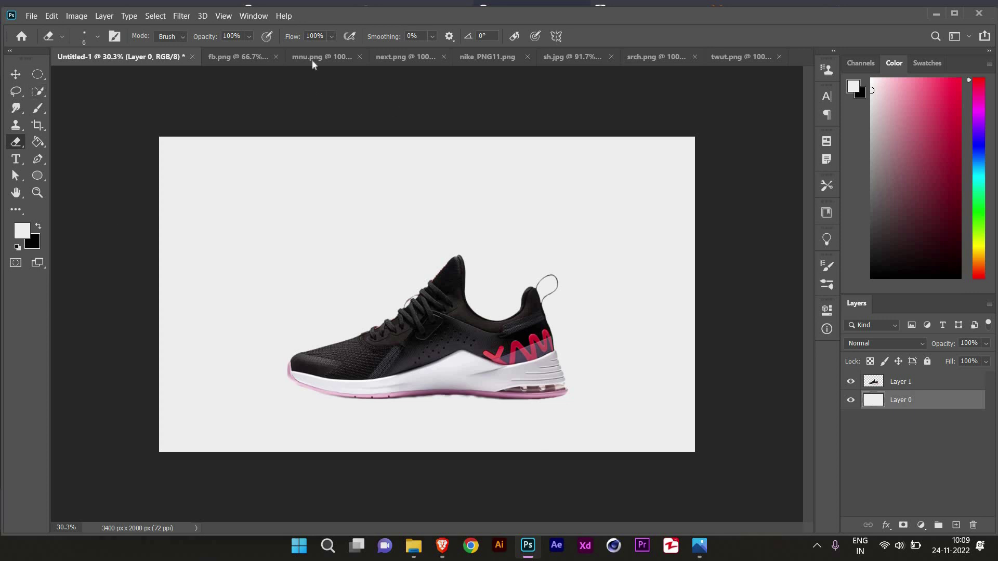
left_click(487, 56)
left_click_drag(312, 233, 352, 296)
key("ctrl+t")
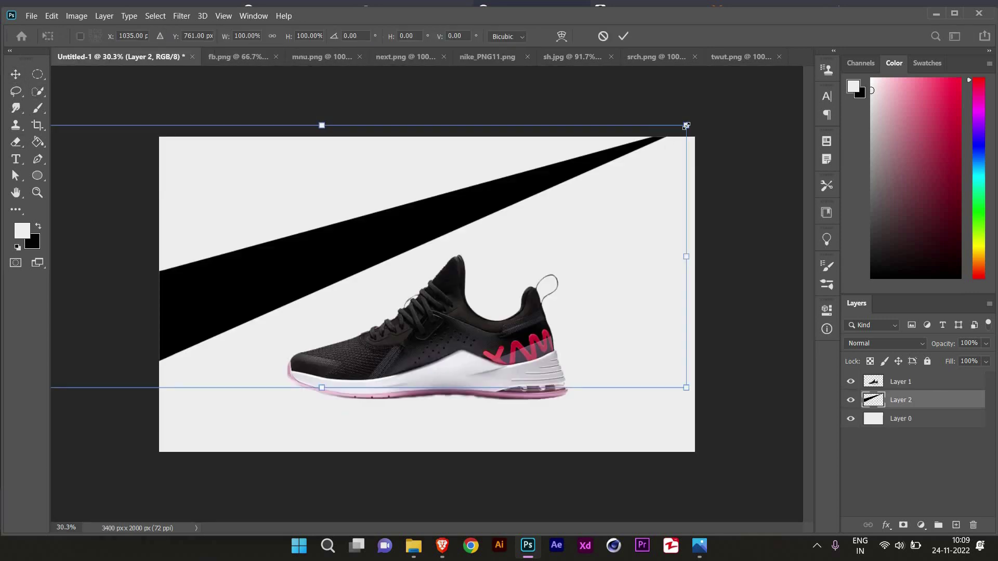
mouse_move(686, 125)
left_mouse_down()
mouse_move(547, 272)
mouse_move(680, 268)
mouse_move(261, 468)
mouse_move(417, 361)
mouse_move(424, 312)
left_mouse_up()
key("Return")
Step: Rotate the shoe counter-clockwise so it tilts upward over the swoosh
key("ctrl+t")
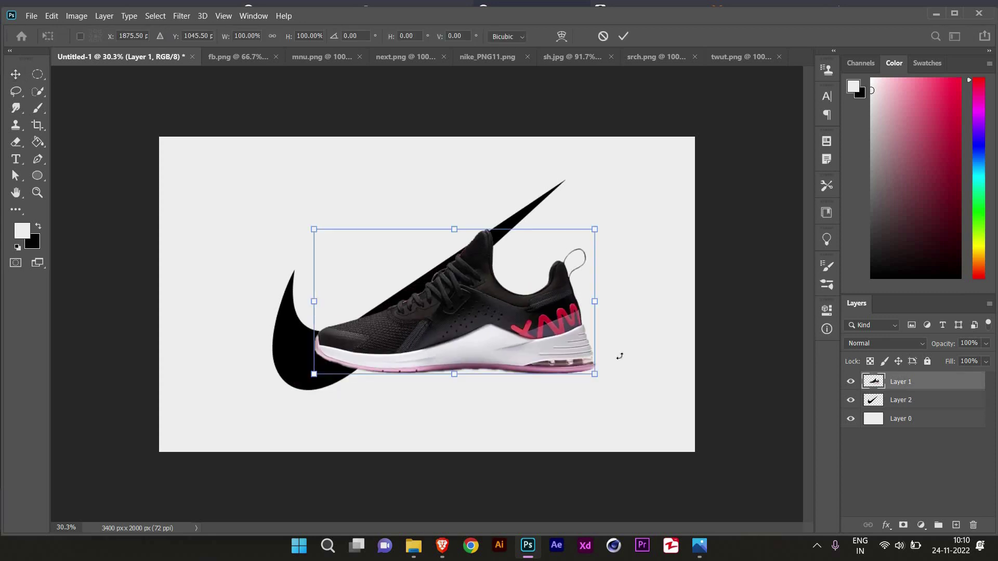
left_click_drag(620, 356, 624, 271)
left_click_drag(479, 312, 459, 335)
key("Return")
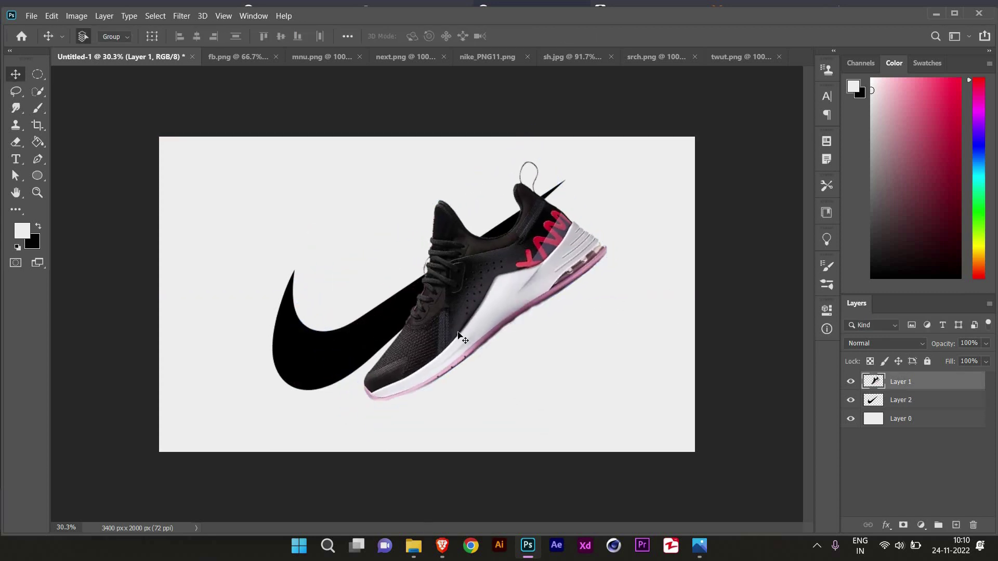
Step: Paint a soft black brush dab beneath the shoe on a new layer
key("b")
scroll(377, 379, "up", 4)
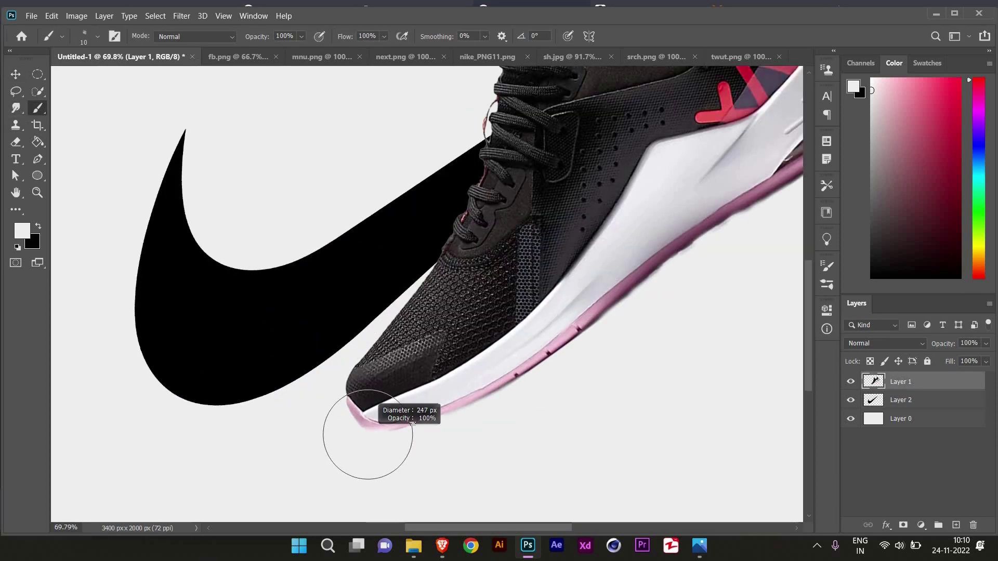
right_click(432, 318)
key("Escape")
key("ctrl+shift+alt+n")
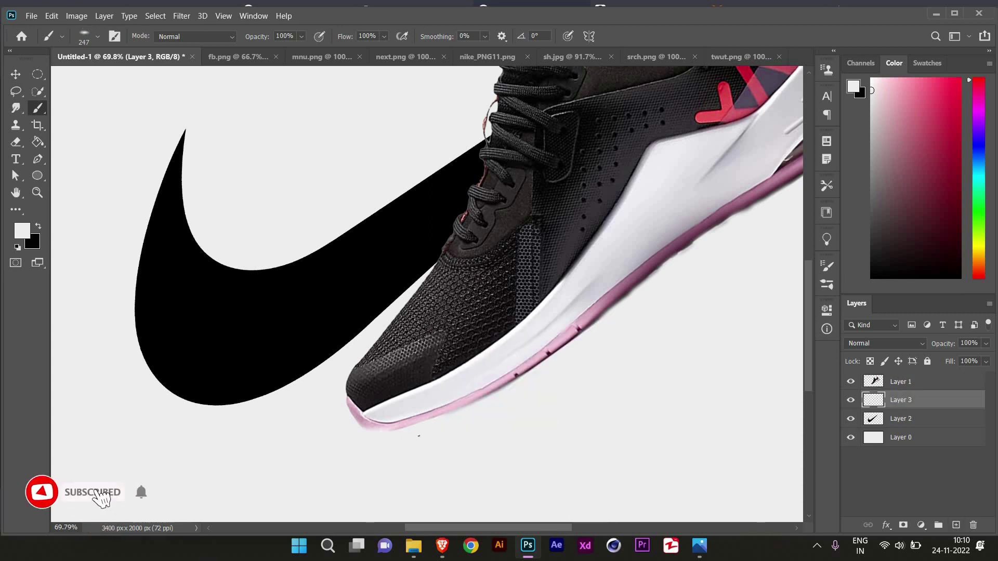
key("x")
left_click(393, 449)
Step: Squash and widen the dab into a flat shadow under the shoe's toe
key("ctrl+t")
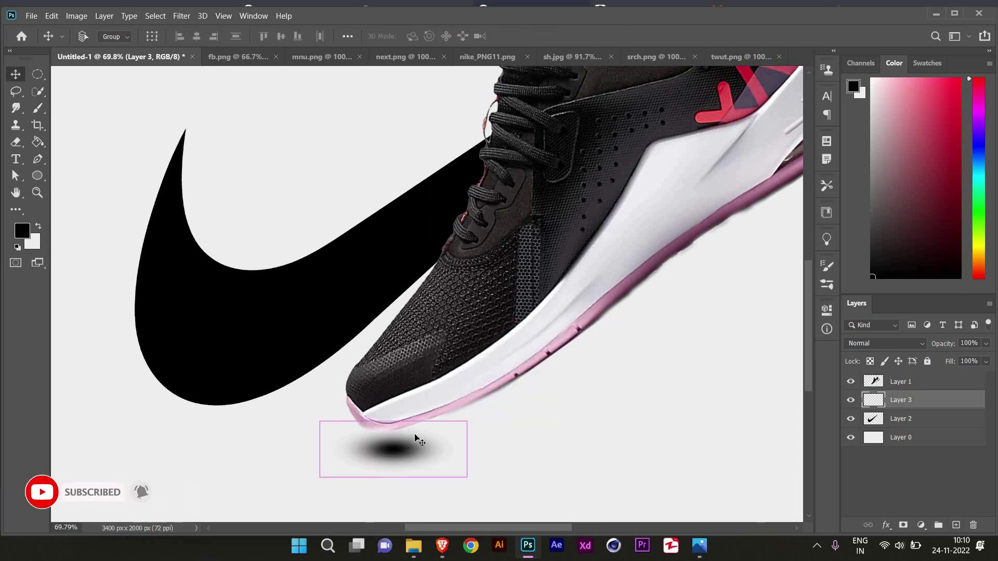
mouse_move(398, 414)
left_mouse_down()
mouse_move(398, 439)
mouse_move(397, 432)
left_mouse_up()
left_click_drag(472, 431, 639, 431)
left_click_drag(514, 435, 421, 438)
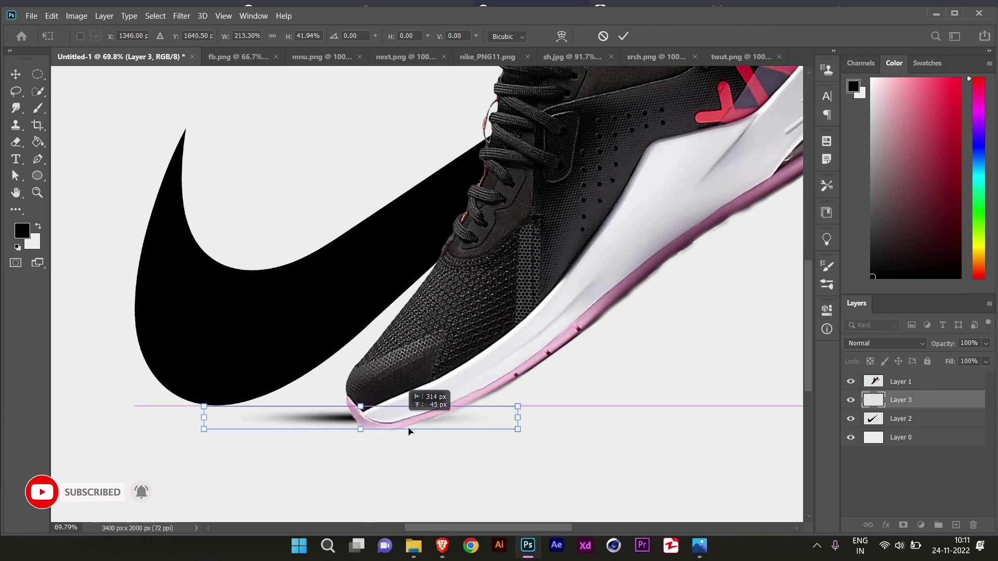
mouse_move(539, 434)
left_mouse_down()
mouse_move(669, 435)
mouse_move(485, 433)
left_mouse_up()
key("Return")
Step: Lower the shadow layer's opacity to 71%
key("e")
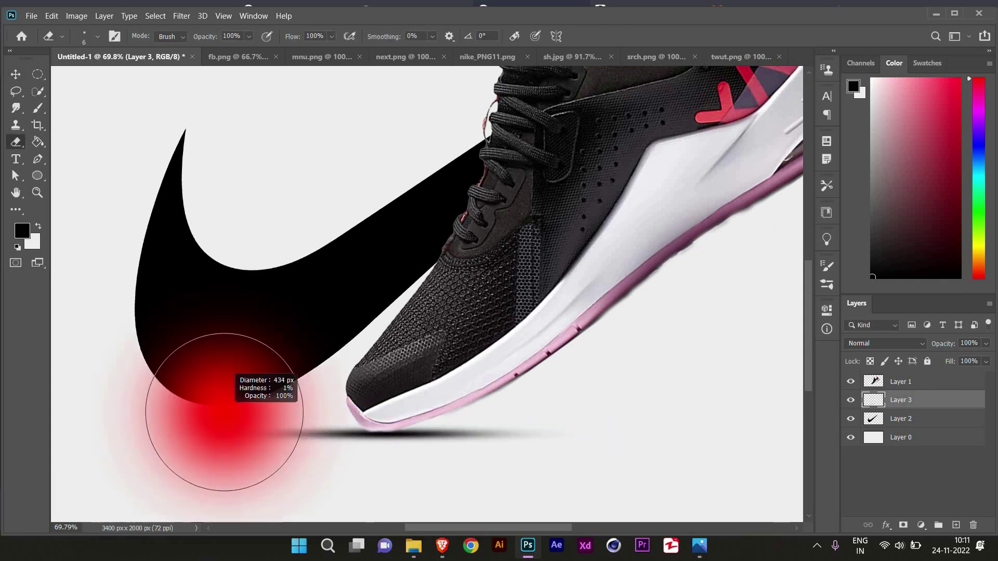
left_click_drag(985, 344, 969, 360)
scroll(318, 311, "down", 5)
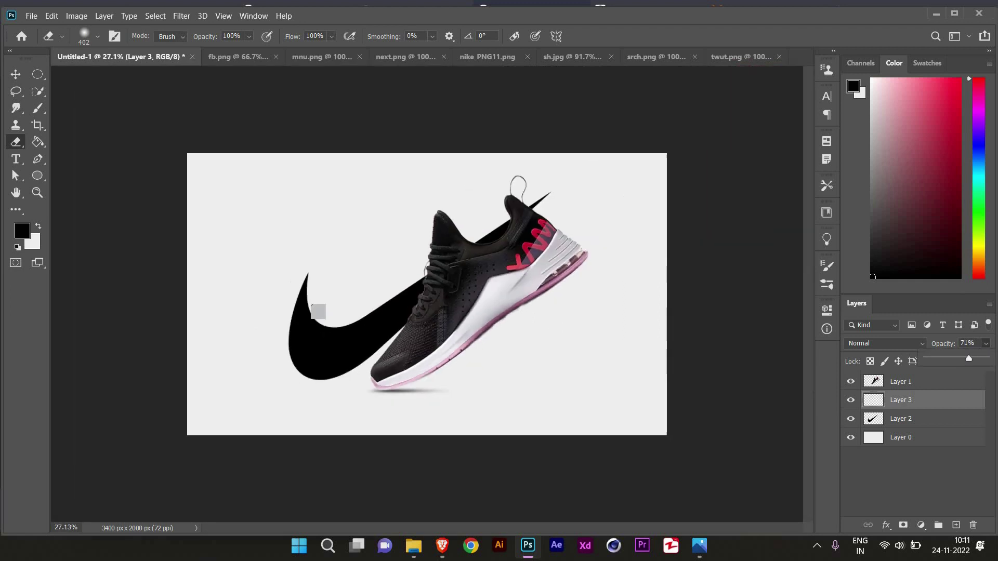
left_click(16, 74)
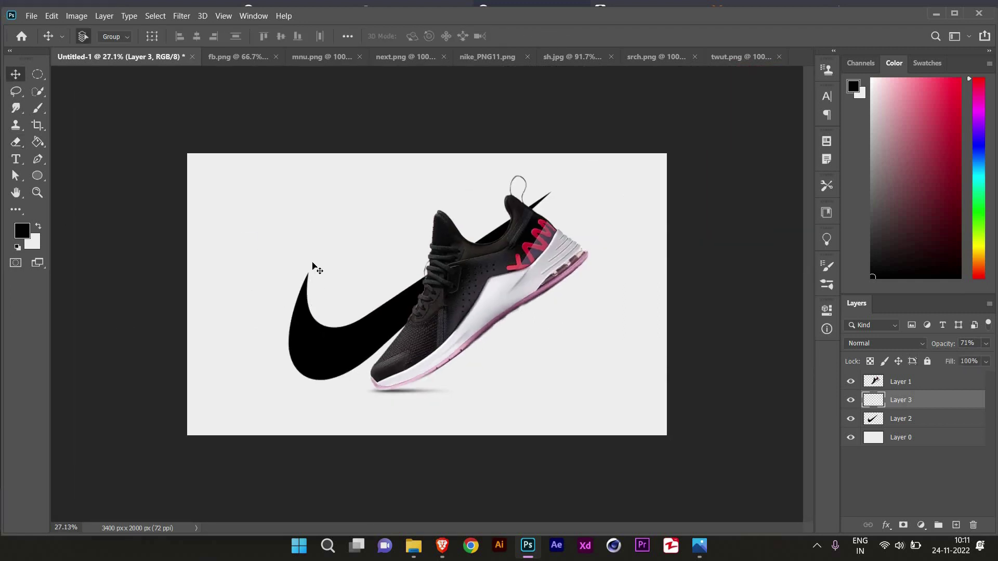
left_click(905, 419, "ctrl")
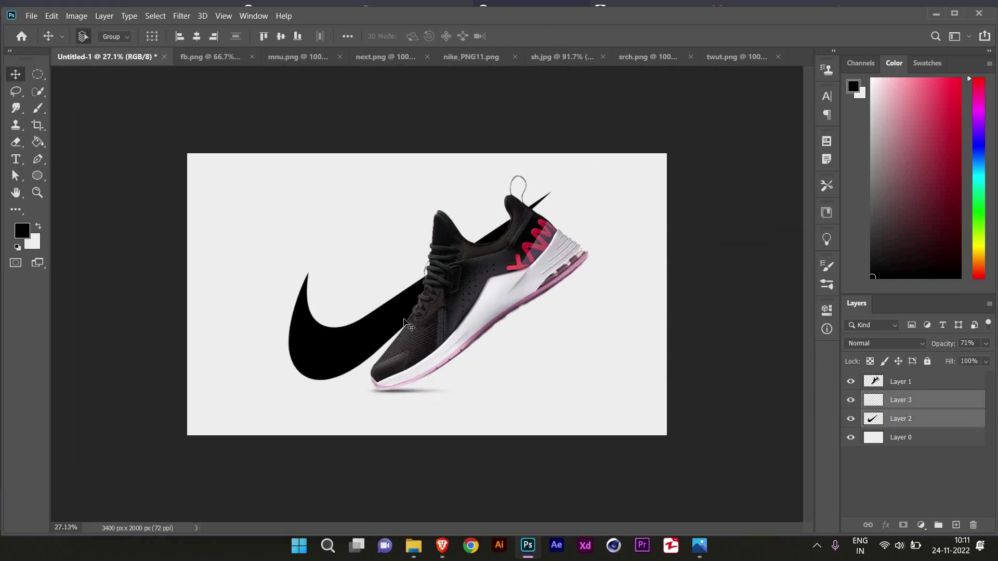
Step: Move the swoosh, shoe and shadow layers slightly lower together
key("ctrl+t")
key("Return")
left_click(918, 382, "ctrl")
key("ctrl+t")
left_click_drag(416, 322, 420, 340)
Step: Duplicate the swoosh and shrink the copy into a small top-left logo
key("Return")
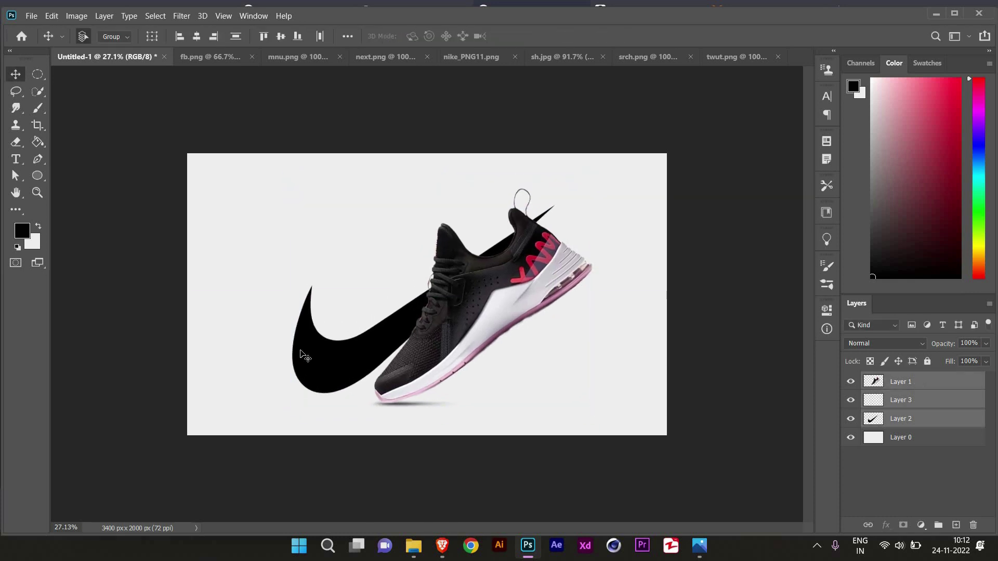
left_click_drag(304, 353, 316, 227, "alt")
key("ctrl+t")
mouse_move(253, 110)
left_mouse_down()
mouse_move(497, 284)
mouse_move(218, 184)
left_mouse_up()
key("Return")
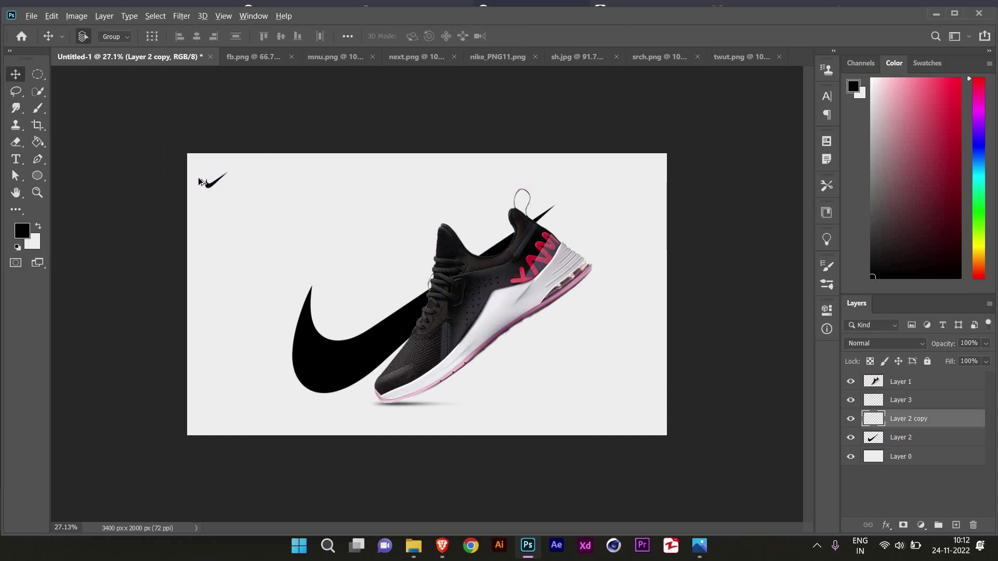
scroll(199, 182, "up", 8)
left_click_drag(368, 178, 372, 169)
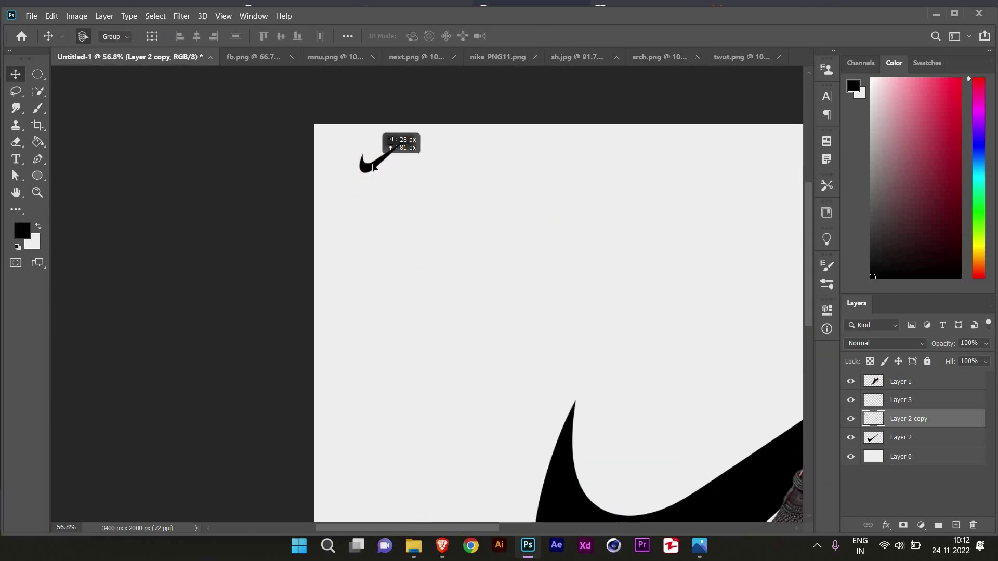
scroll(373, 167, "down", 7)
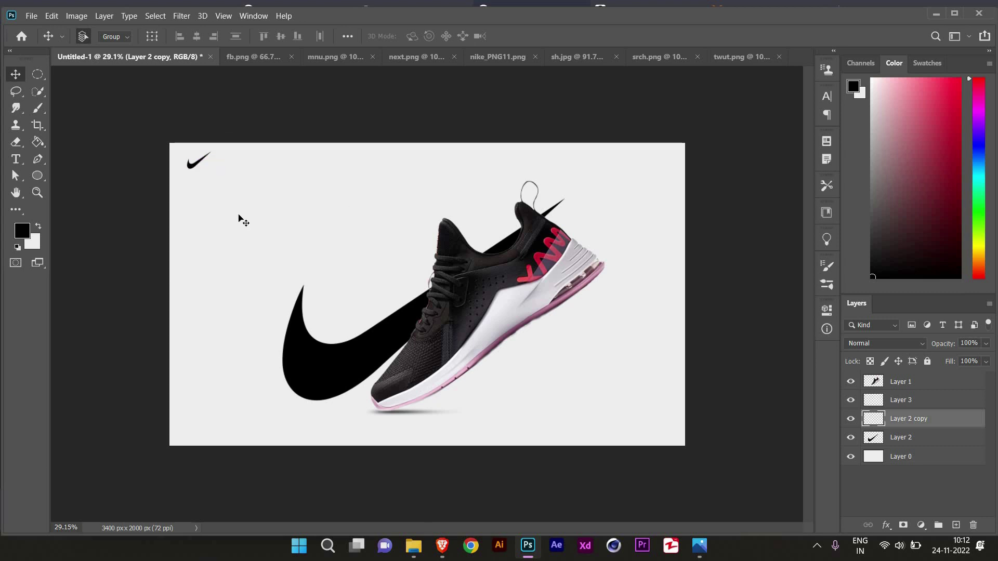
left_click(16, 158)
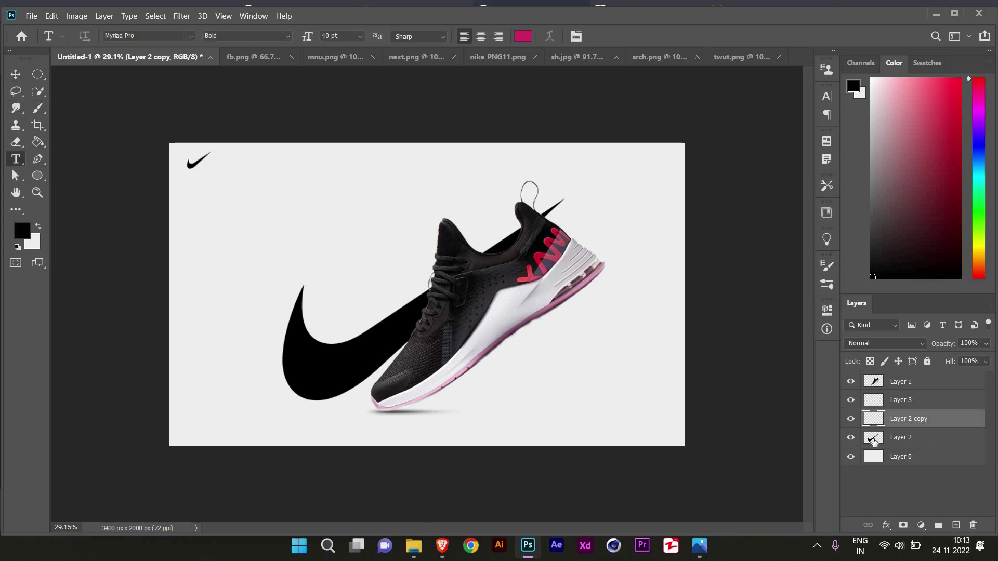
Step: Give the large swoosh on Layer 2 a near-black Color Overlay sampled from the shoe
left_click(874, 440)
double_click(873, 430)
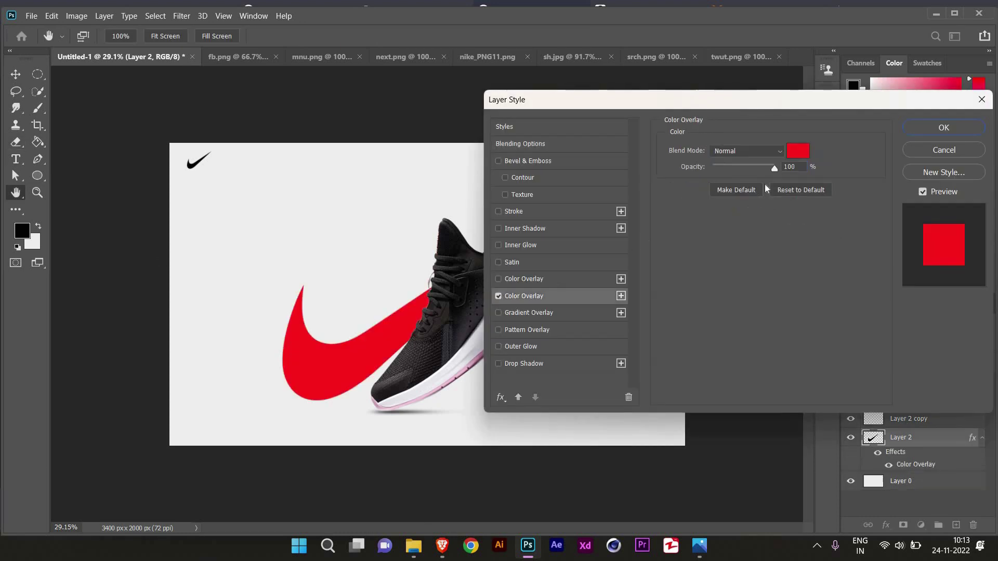
left_click(797, 151)
left_click(443, 317)
left_click(877, 246)
left_click(943, 128)
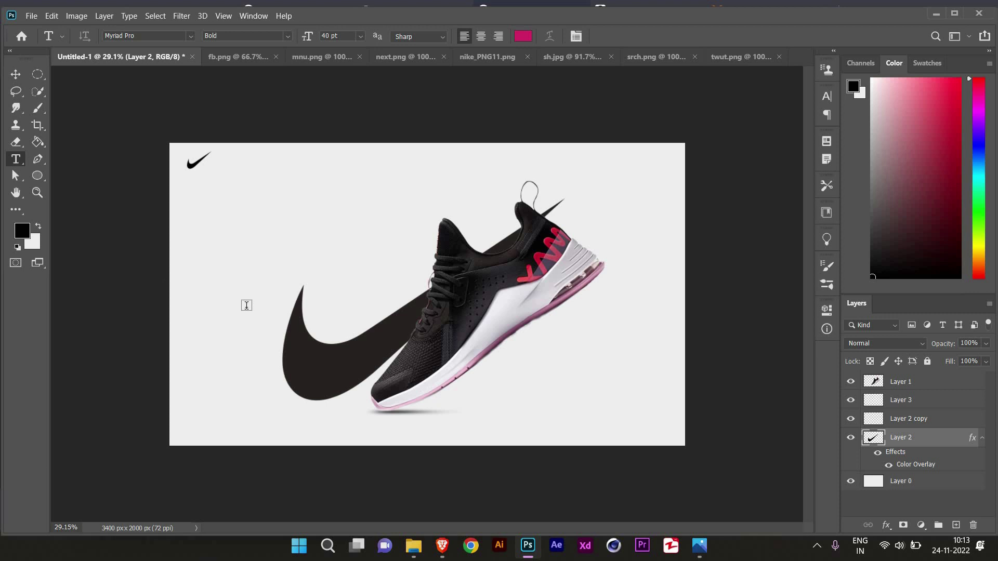
Step: Type the label 'MEN' near the top left and select its text
left_click(287, 193)
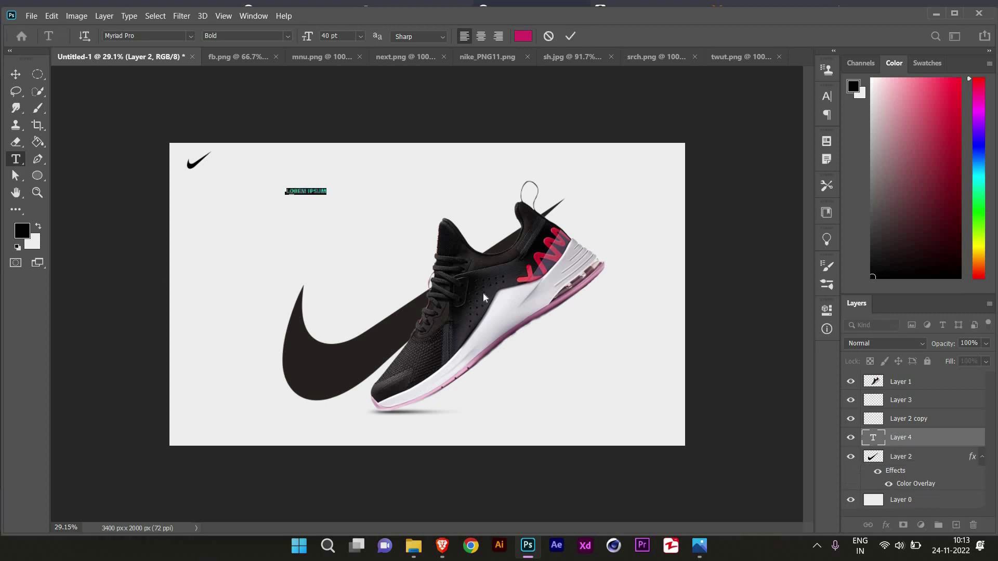
type("MEN")
scroll(347, 233, "up", 4)
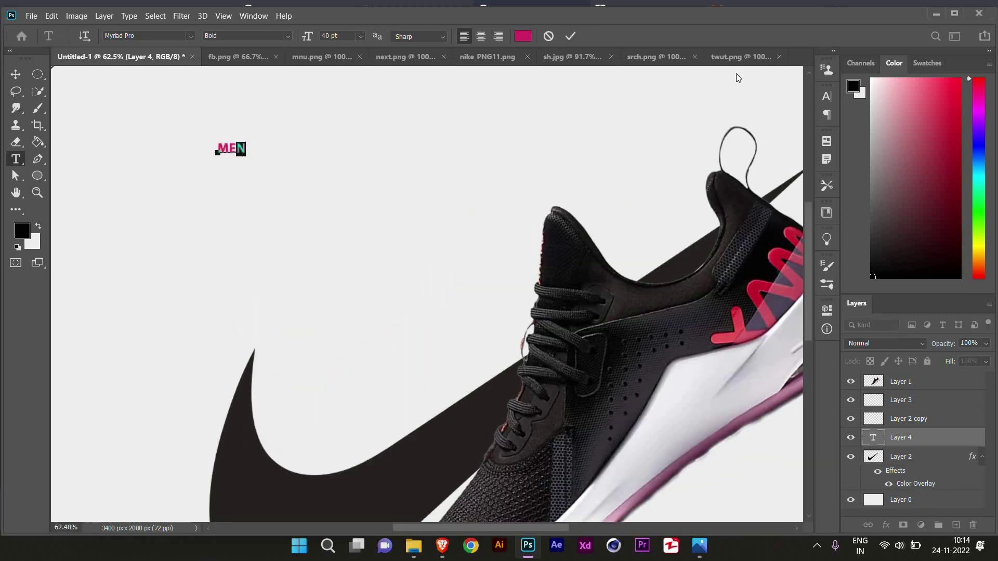
key("ctrl+a")
left_click(827, 96)
Step: Set the label's font to Century Gothic Bold
left_click(721, 186)
left_click(748, 116)
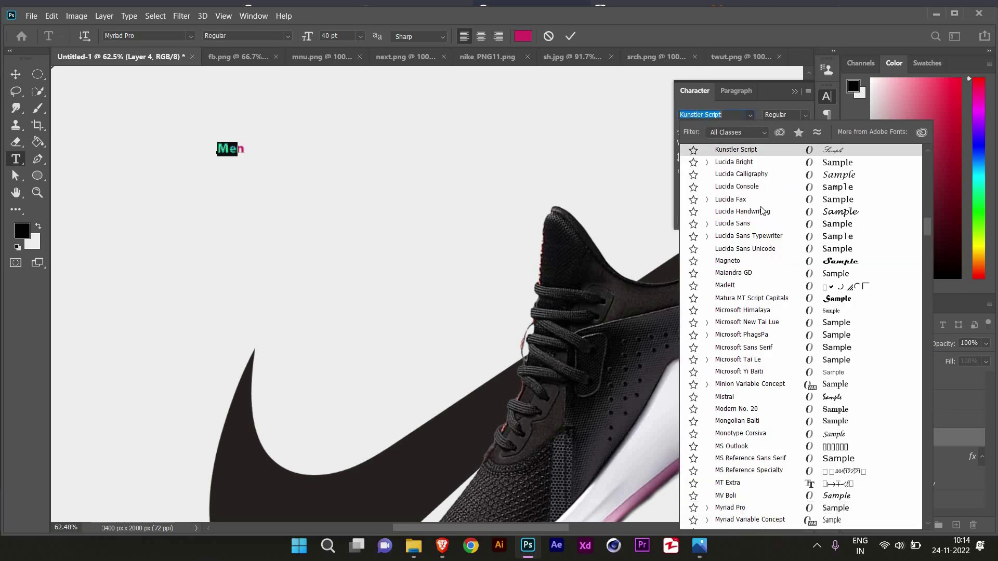
scroll(765, 234, "down", 5)
scroll(767, 276, "down", 5)
scroll(771, 317, "down", 5)
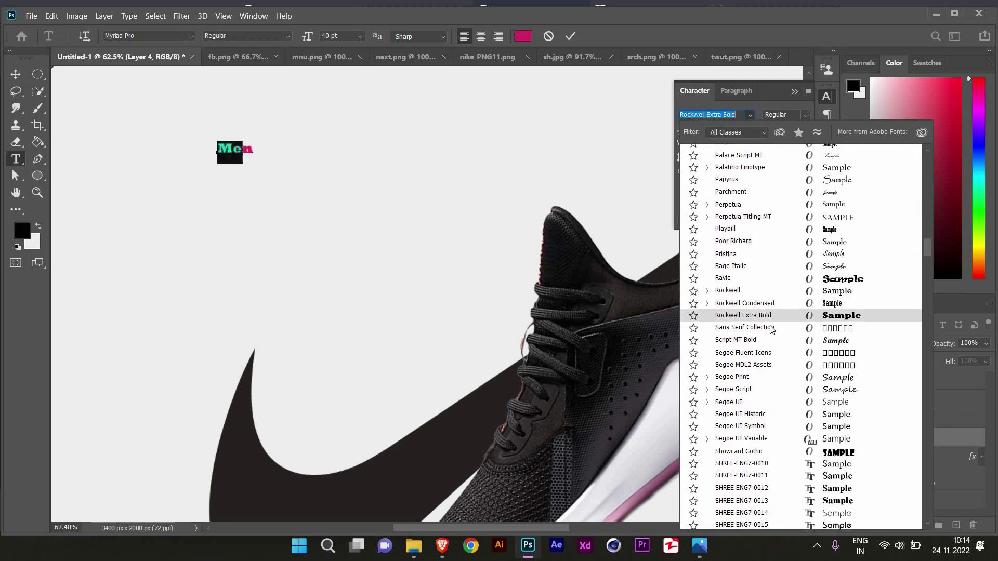
scroll(775, 377, "down", 5)
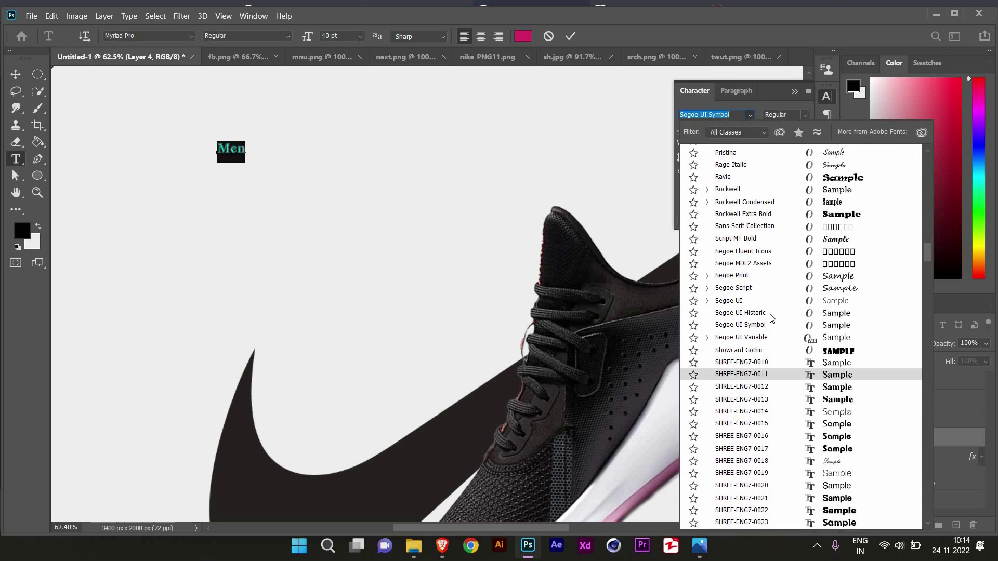
left_click_drag(929, 253, 930, 170)
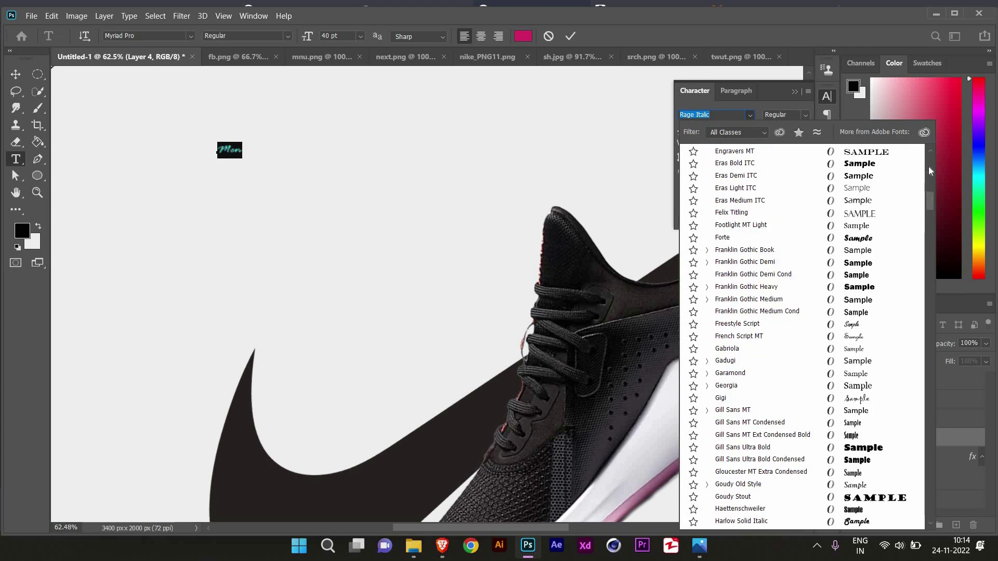
scroll(928, 167, "up", 10)
scroll(928, 160, "up", 5)
scroll(778, 208, "up", 10)
left_click(778, 154)
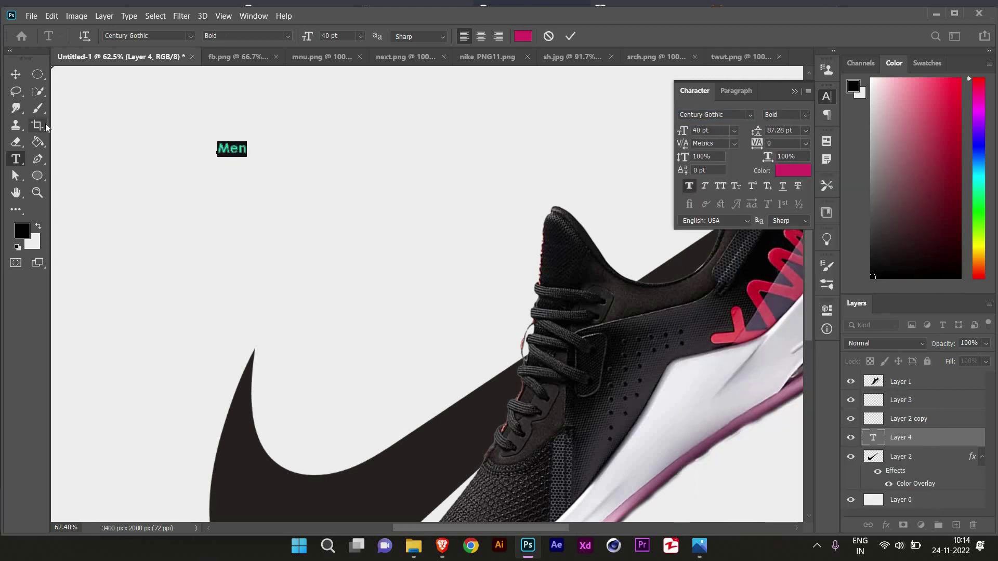
key("ctrl+Return")
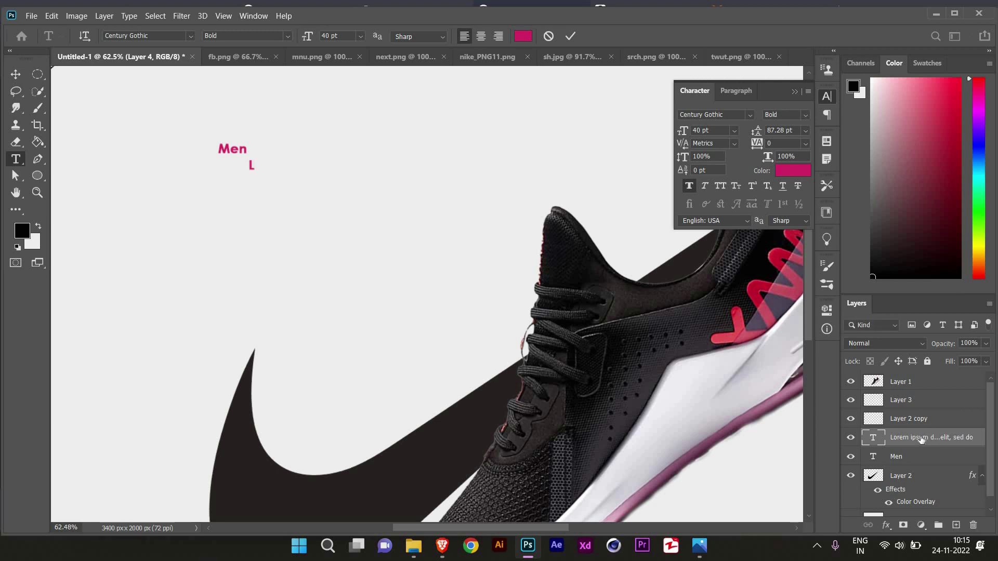
Step: Enlarge the Men label to about 177% and move it up to the top row
left_click(16, 76)
key("ctrl+t")
left_click_drag(248, 156, 275, 172)
scroll(309, 206, "down", 3)
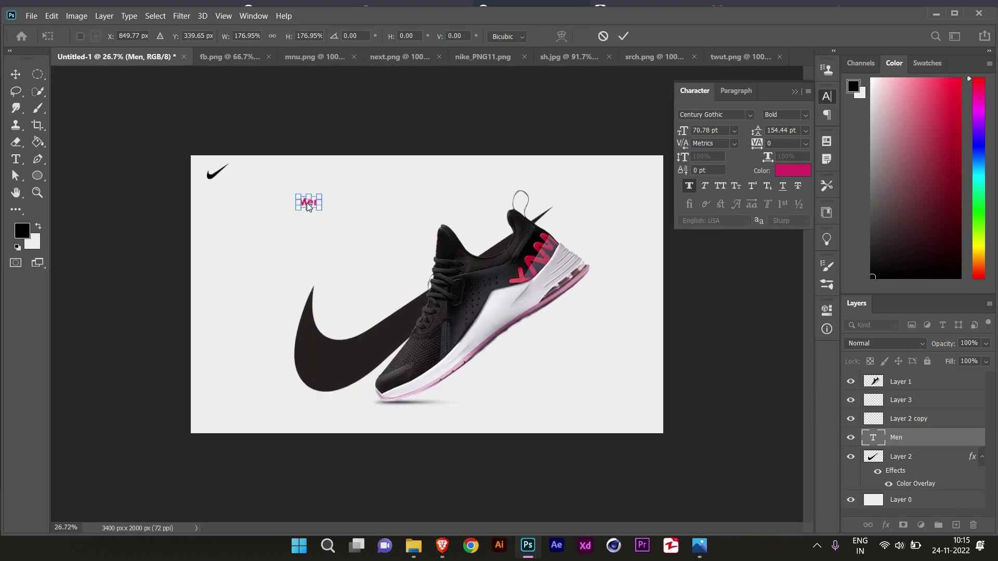
scroll(310, 204, "up", 2)
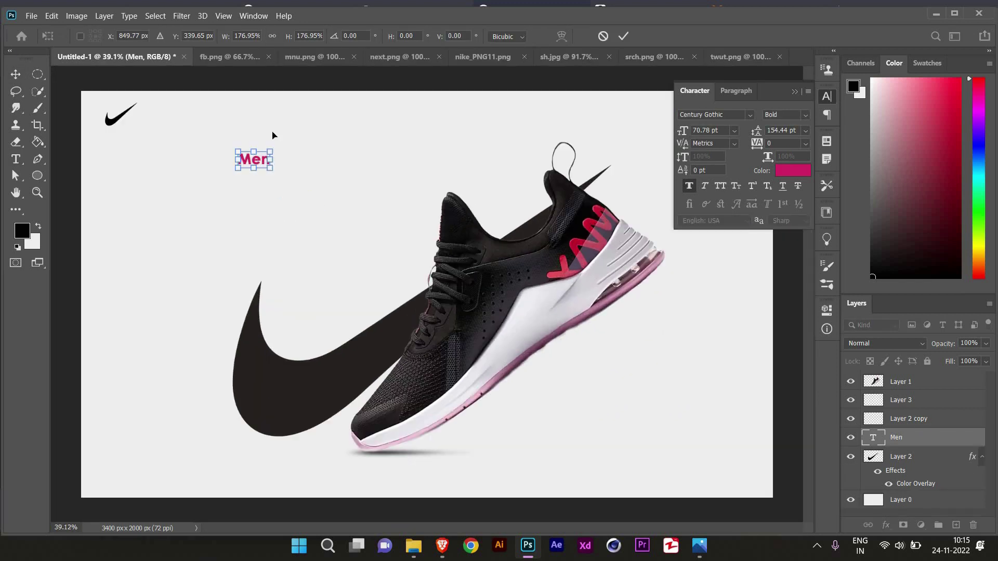
left_click_drag(261, 164, 321, 120)
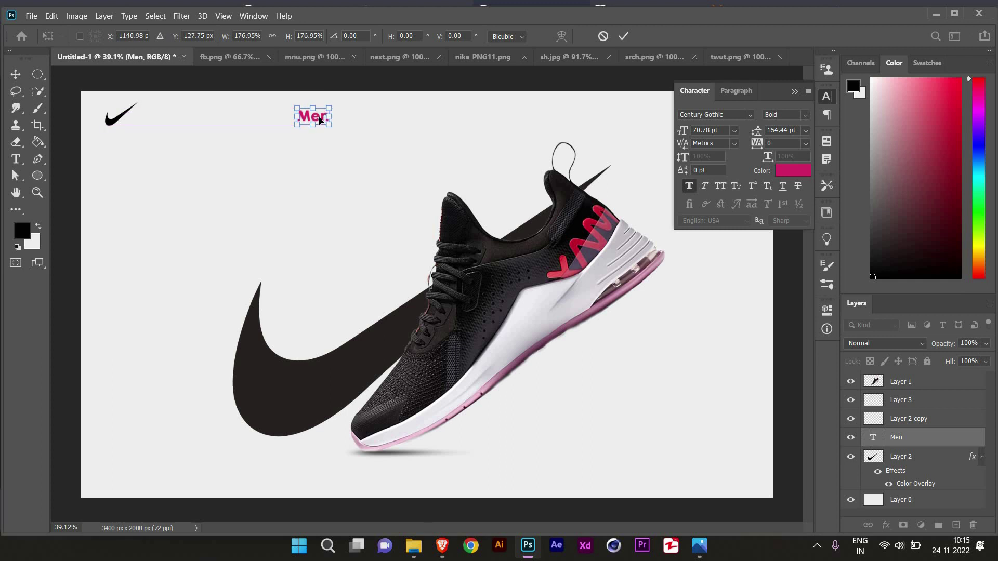
double_click(313, 117)
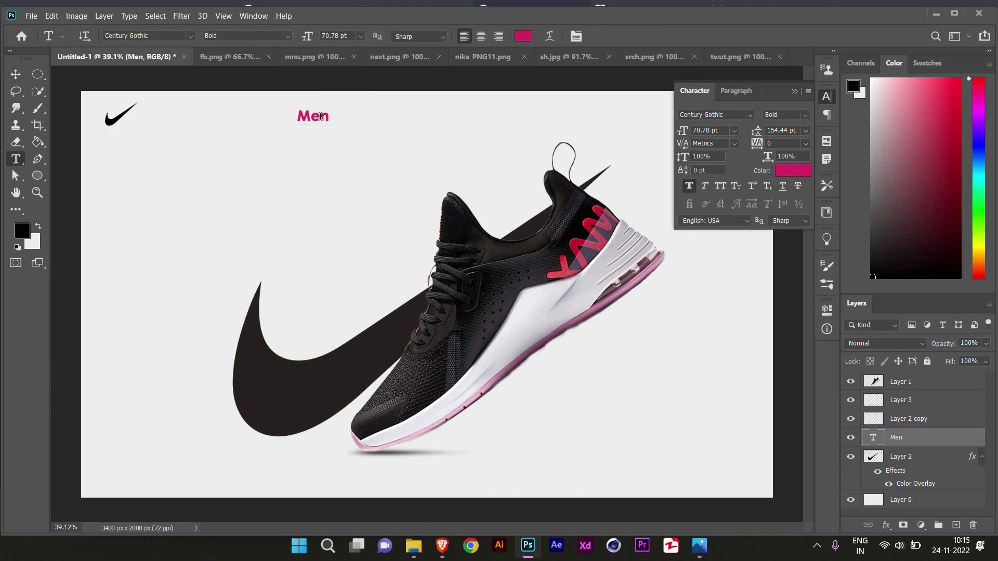
Step: Duplicate the Men label to the right and change it to Women
left_click(15, 76)
left_click_drag(318, 120, 425, 119)
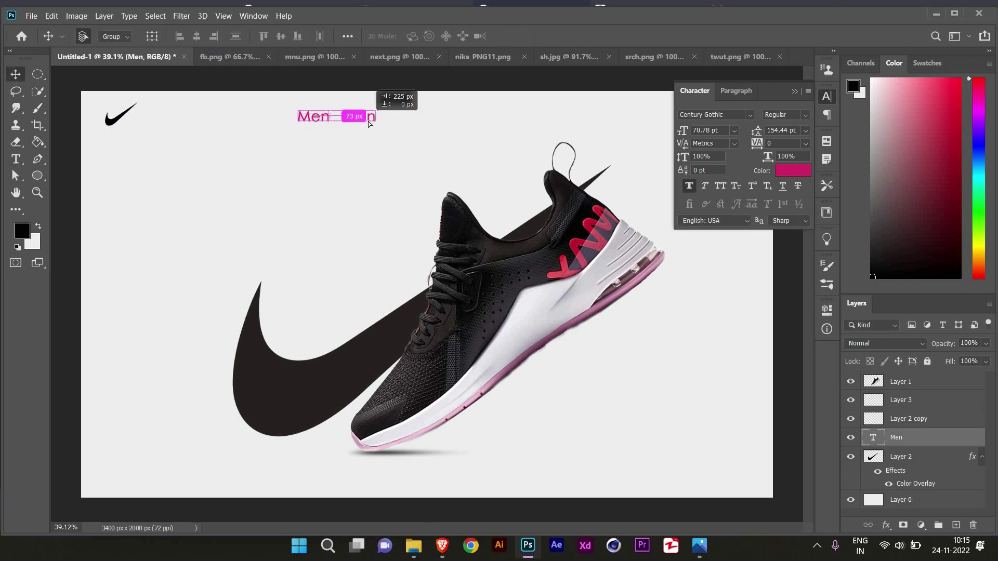
double_click(420, 118)
left_click(420, 119)
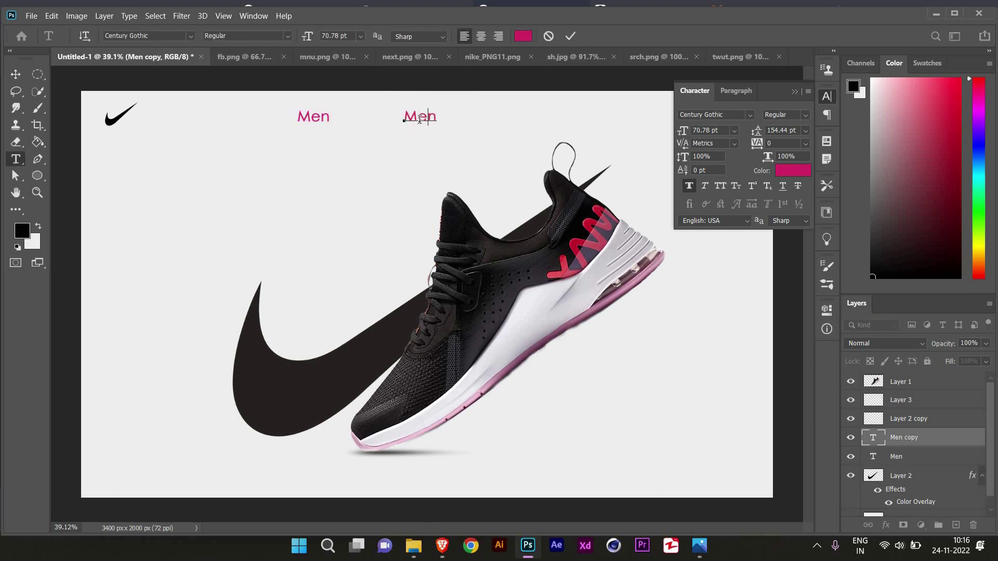
type("Wom")
left_click(15, 75)
Step: Duplicate Women further right and retype it as Kids
left_click_drag(431, 127, 542, 126)
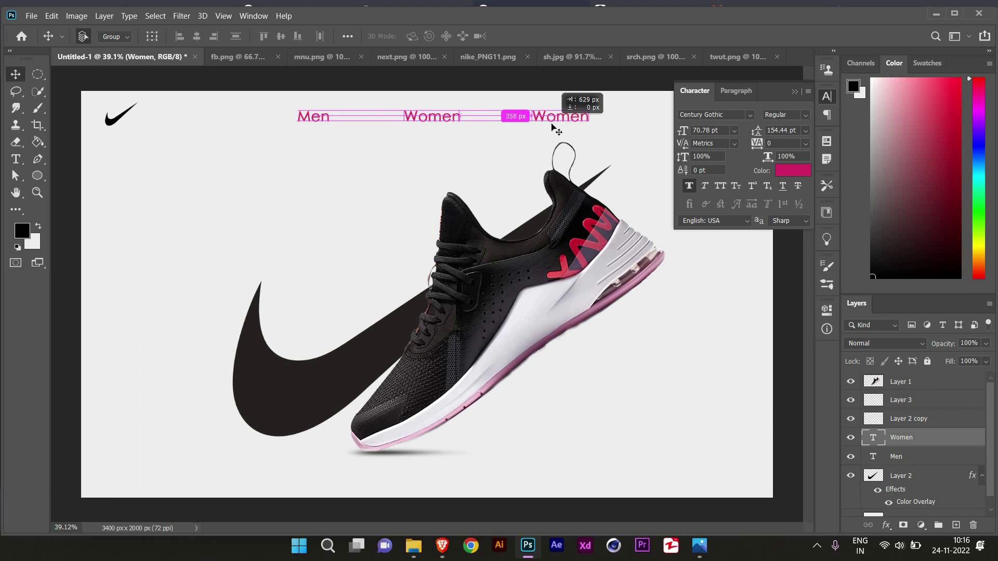
key("t")
double_click(559, 116)
type("Kids")
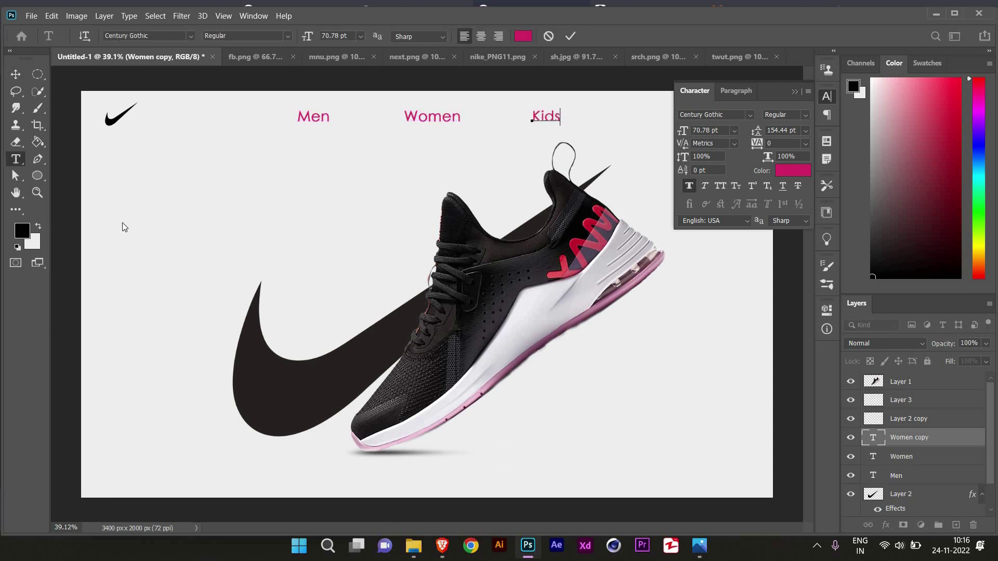
left_click(16, 76)
Step: Duplicate Kids further right and retype it as Collection
left_click_drag(546, 116, 639, 118)
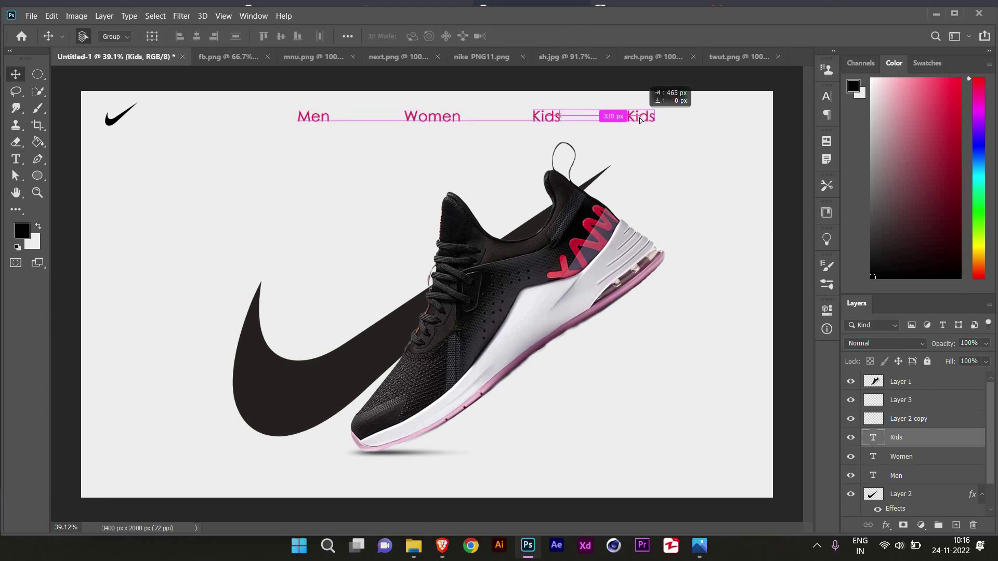
key("t")
double_click(635, 116)
type("Collection")
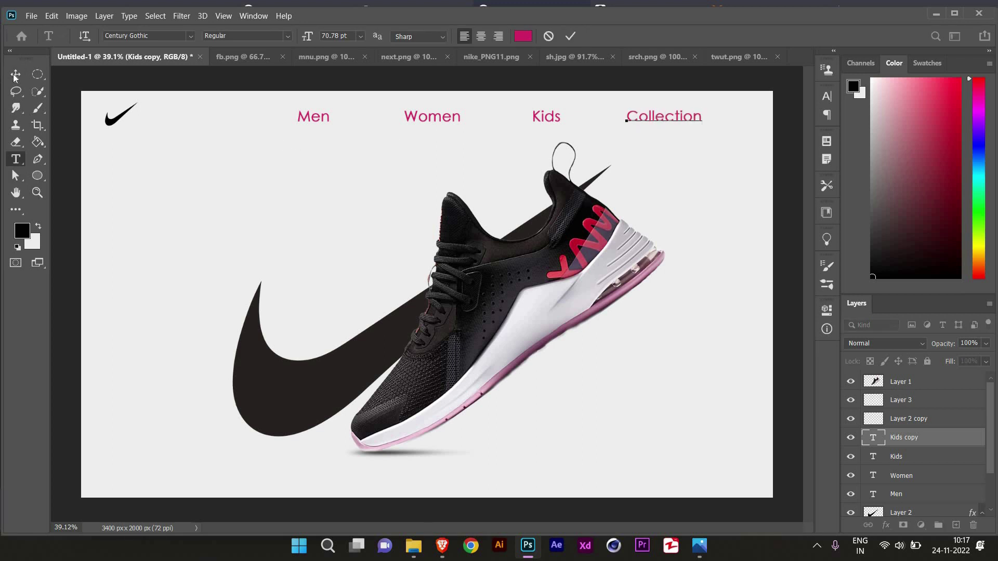
left_click(15, 76)
Step: Shift all four nav labels left together as one row
left_click(921, 499, "shift")
key("ctrl+t")
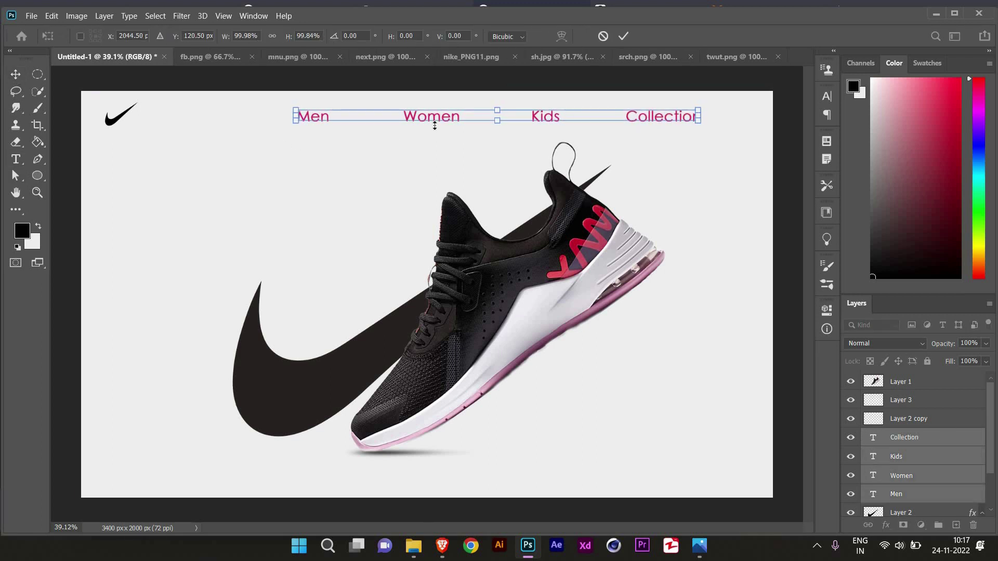
left_click_drag(439, 117, 376, 120)
key("Return")
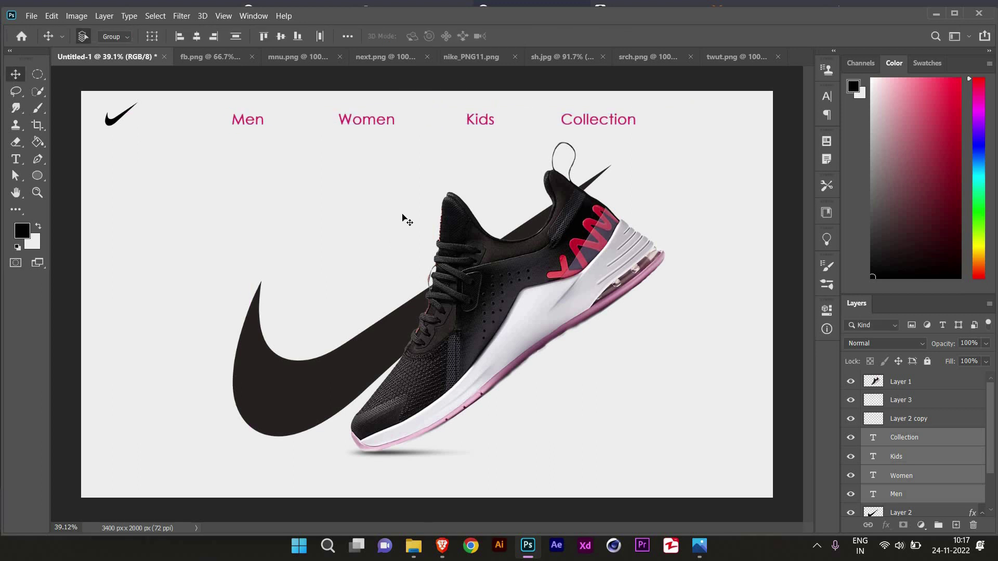
Step: Change the Men and Women nav labels to the matching font
left_click(15, 159)
left_click(246, 119)
key("ctrl+a")
left_click(191, 36)
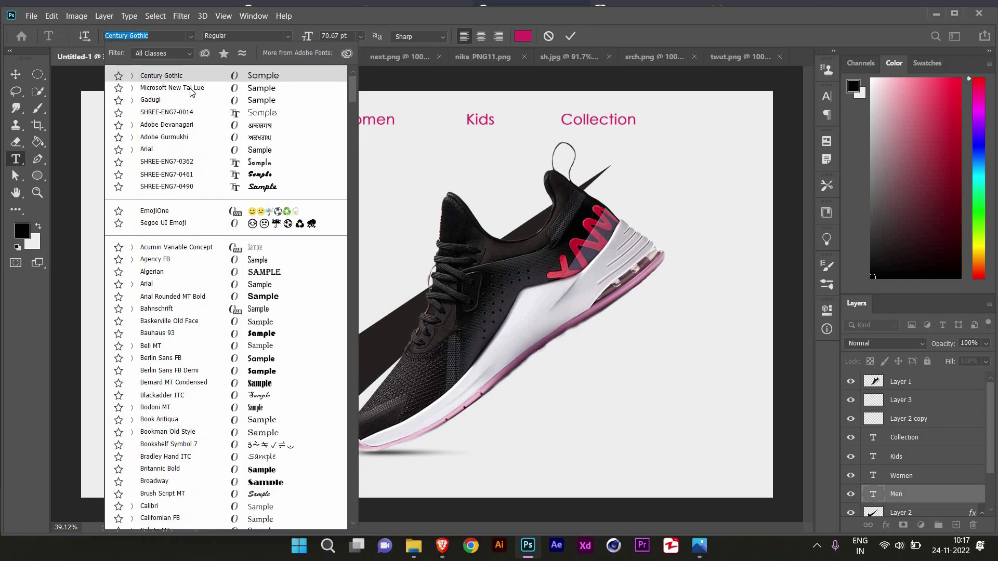
left_click(181, 149)
left_click(363, 120)
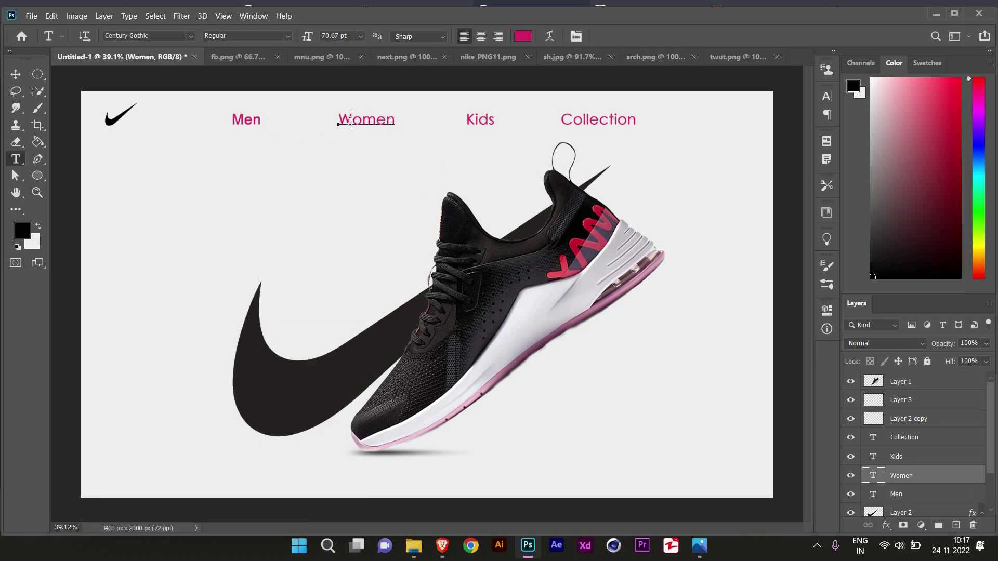
key("ctrl+a")
left_click(190, 35)
left_click(135, 114)
Step: Apply the same font to the Kids and Collection nav labels
left_click(480, 119)
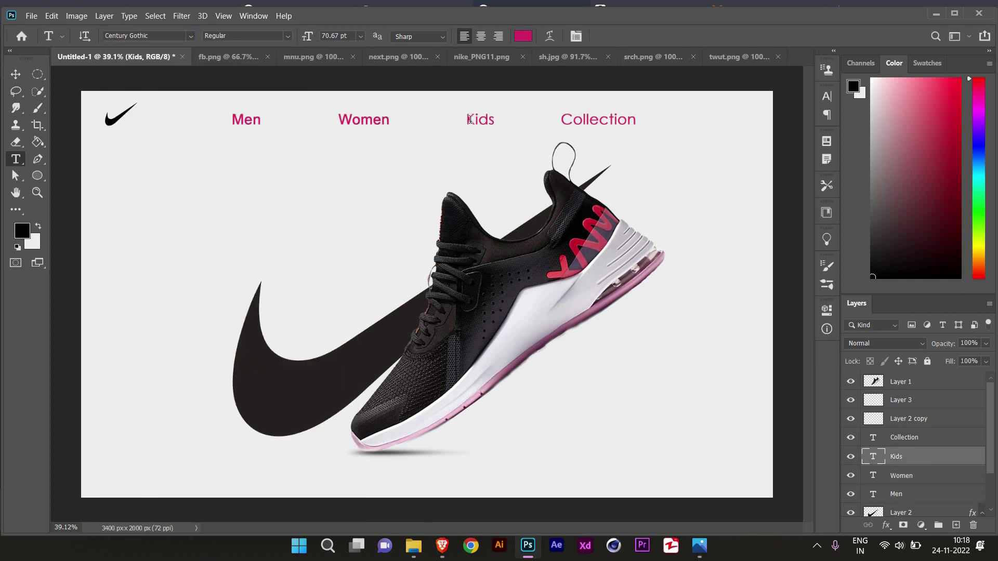
key("ctrl+a")
left_click(190, 36)
left_click(136, 114)
left_click(586, 117)
key("ctrl+a")
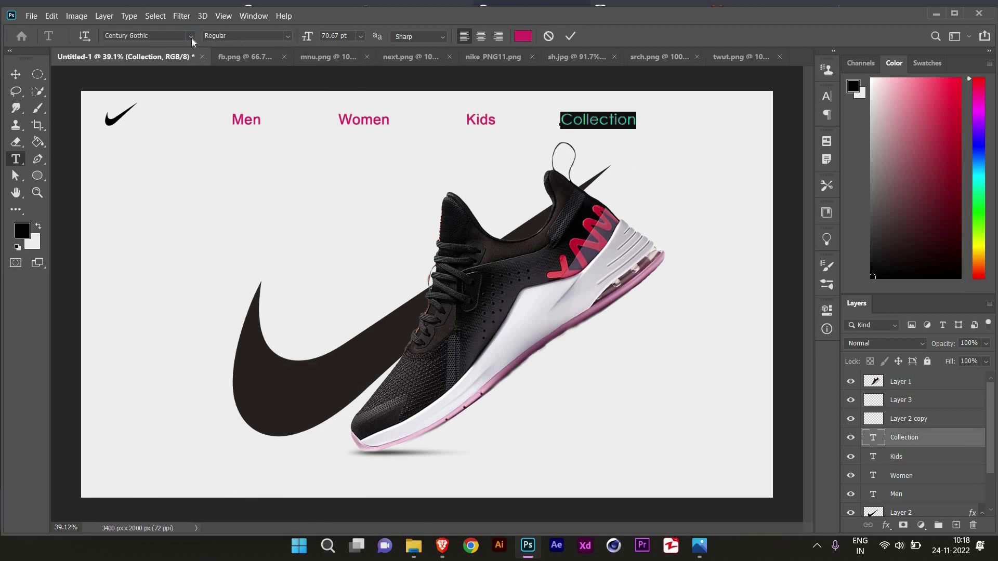
left_click(190, 35)
left_click(135, 114)
left_click(15, 73)
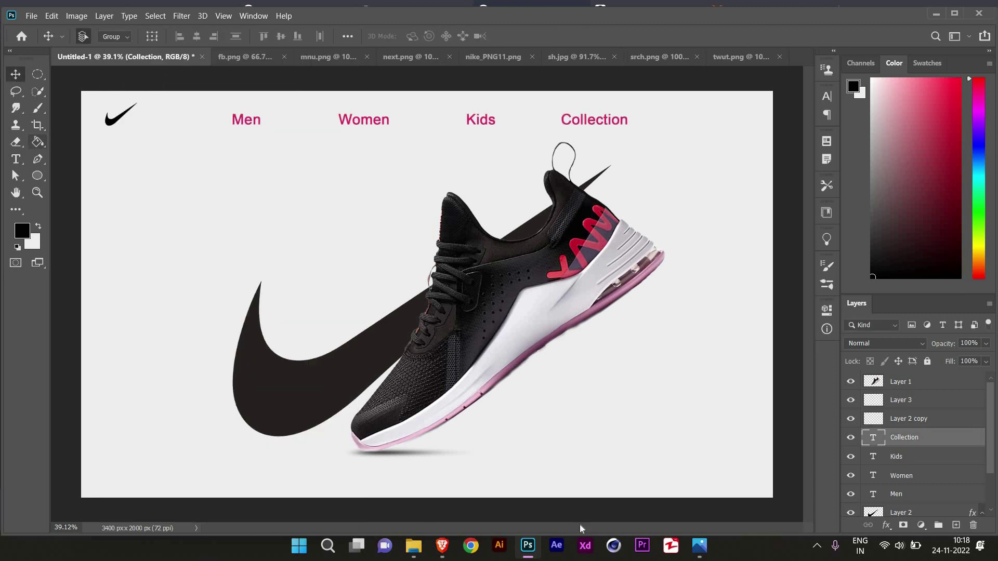
Step: Scale the four nav links down to about 81% and shift the row right
left_click(931, 500, "shift")
key("ctrl+t")
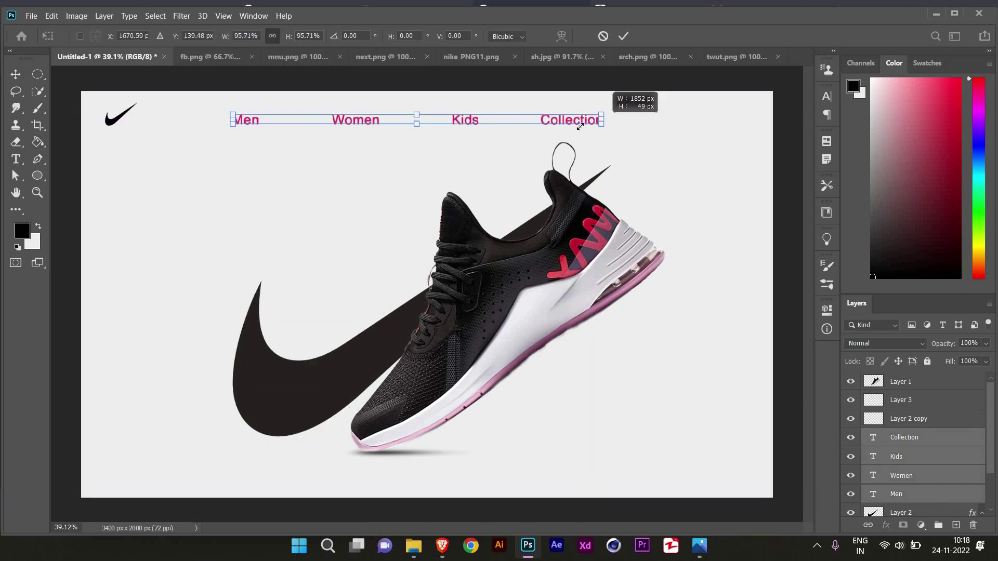
mouse_move(629, 119)
left_mouse_down()
mouse_move(541, 119)
mouse_move(600, 121)
left_mouse_up()
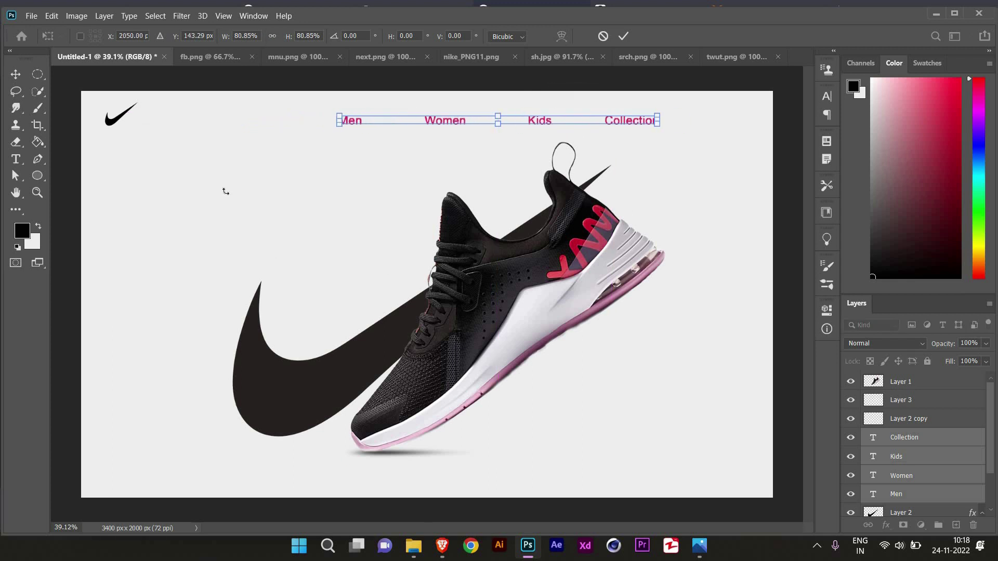
key("Return")
Step: Bring the three-bar icon from mnu.png into the banner, shrunk at the top right
left_click(294, 57)
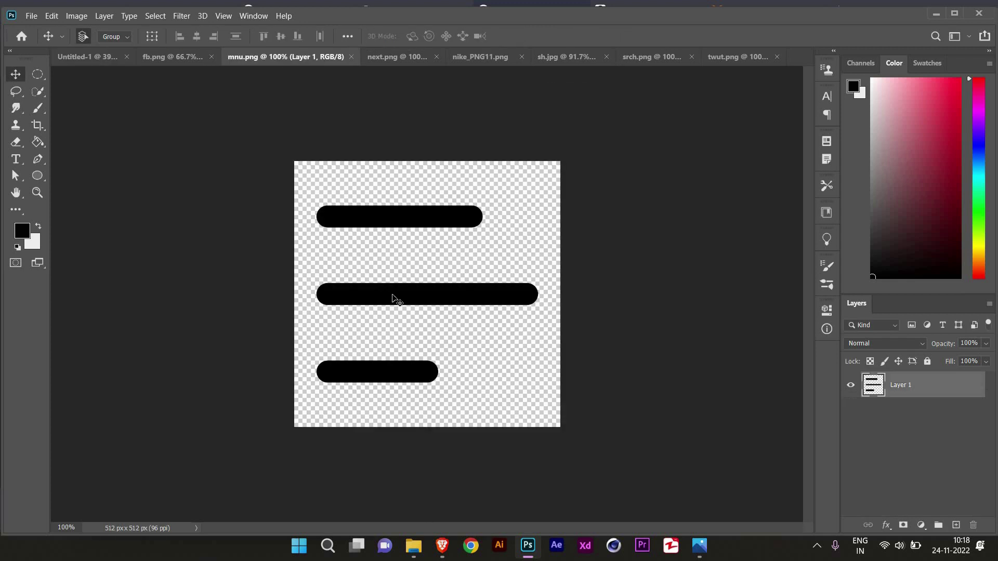
left_click_drag(392, 299, 727, 176)
key("ctrl+t")
mouse_move(682, 139)
left_mouse_down()
mouse_move(748, 193)
mouse_move(738, 89)
mouse_move(748, 81)
mouse_move(706, 87)
left_mouse_up()
scroll(761, 201, "up", 2)
scroll(748, 80, "up", 2)
scroll(748, 80, "up", 1)
key("Return")
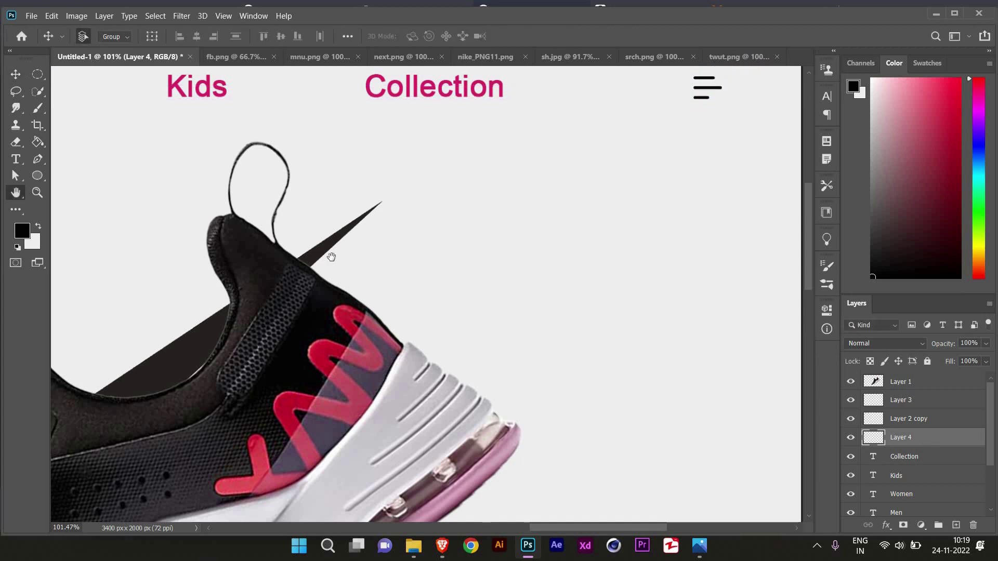
Step: Tint the menu icon crimson with a Color Overlay
left_click(797, 151)
left_click(878, 250)
left_click(943, 127)
key("ctrl+0")
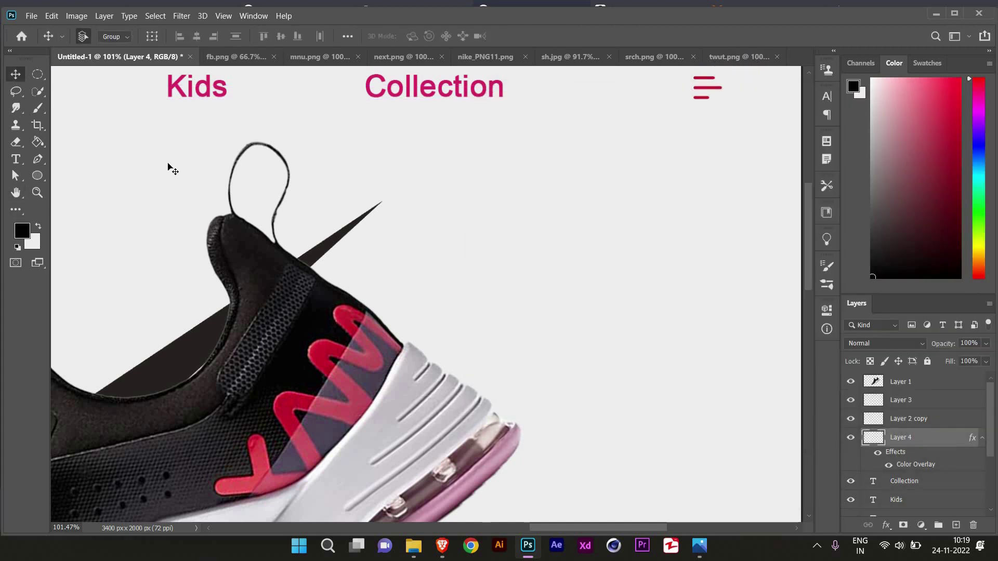
Step: Add 'Air Max' text left of the shoe at 150 pt with wider line spacing
key("v")
key("t")
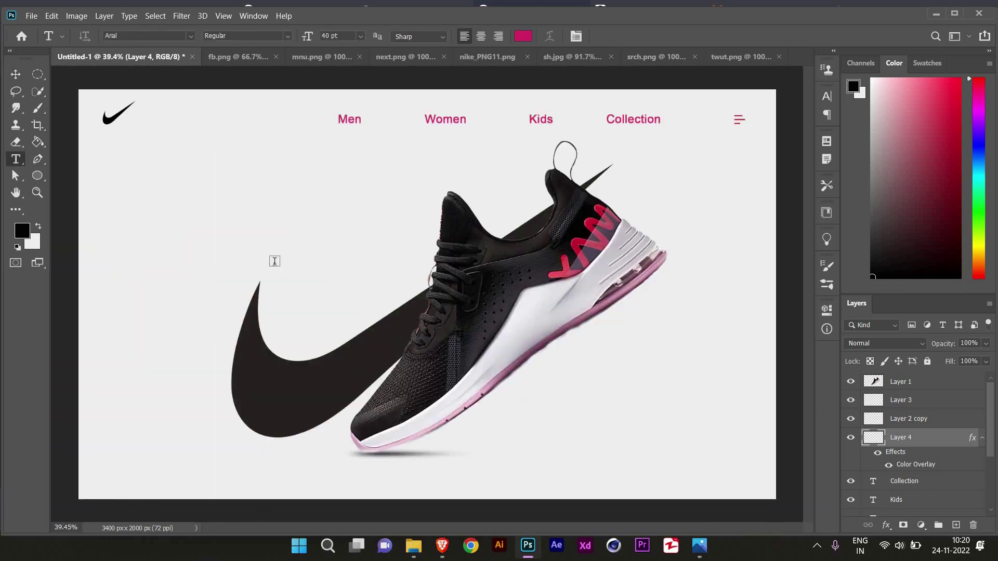
left_click(274, 262)
key("ctrl+a")
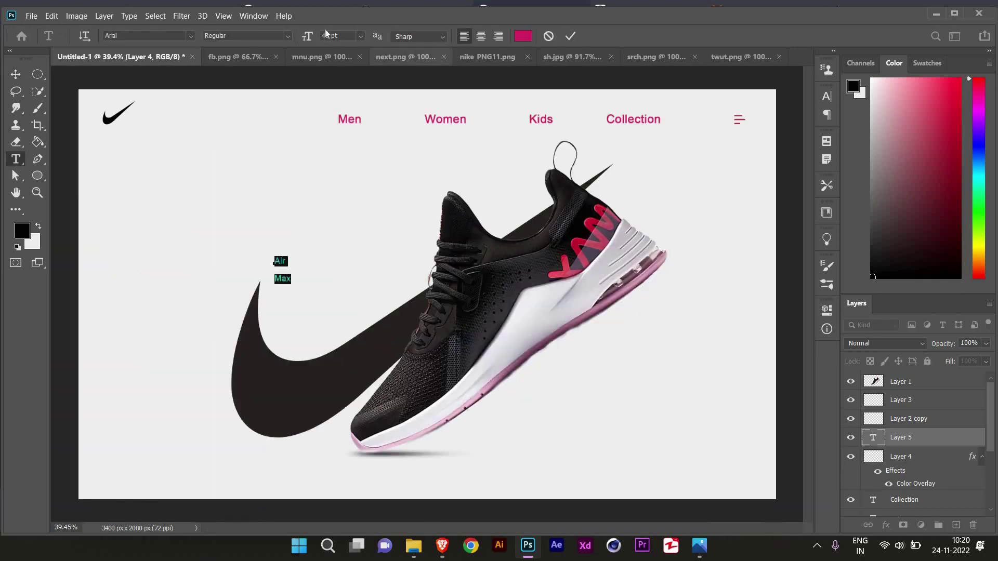
double_click(333, 36)
type("150")
key("Return")
left_click(826, 95)
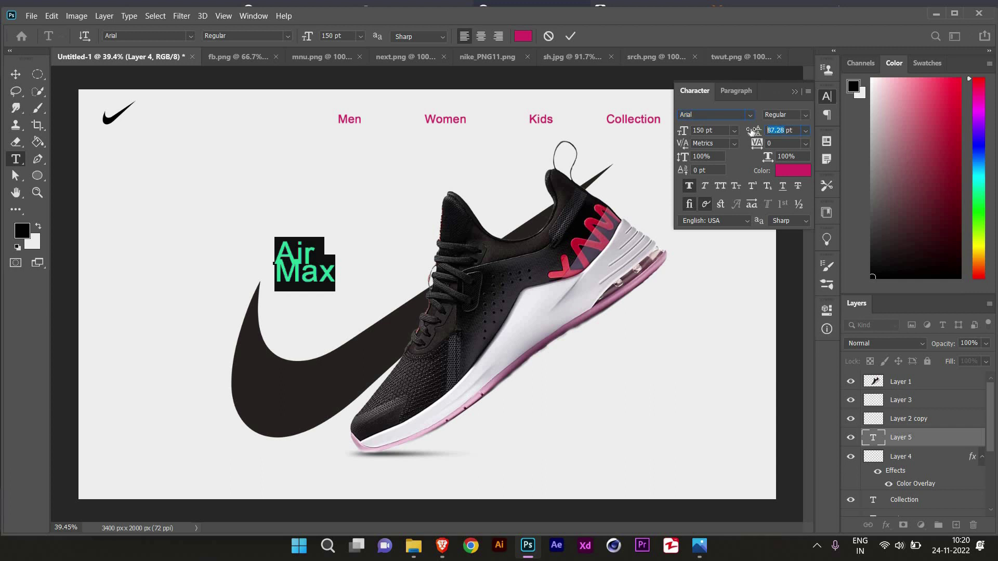
left_click_drag(752, 131, 810, 136)
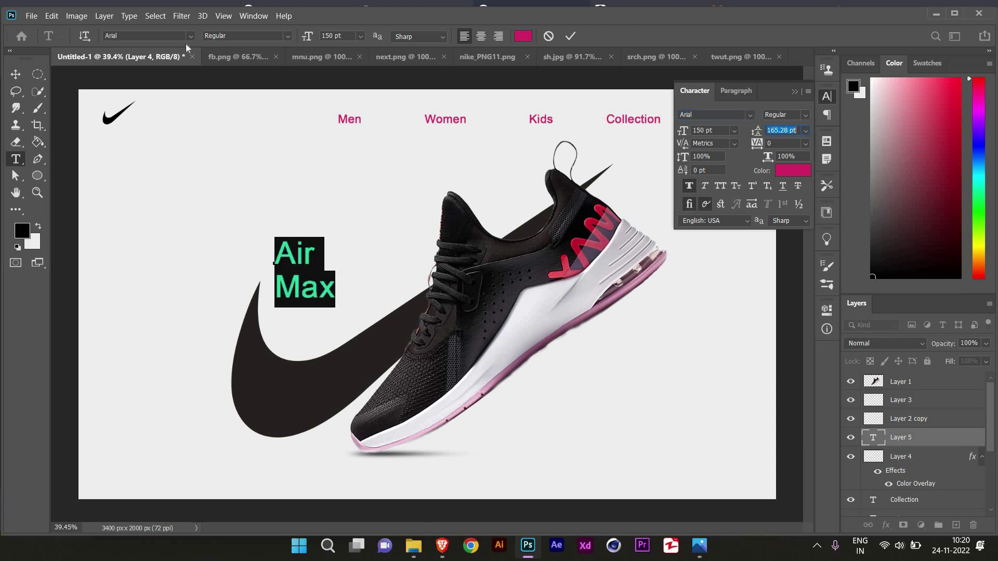
Step: Set the headline to Century Gothic Bold and stretch it slightly taller
left_click(190, 35)
left_click(151, 109)
left_click(286, 36)
left_click(224, 69)
left_click(16, 74)
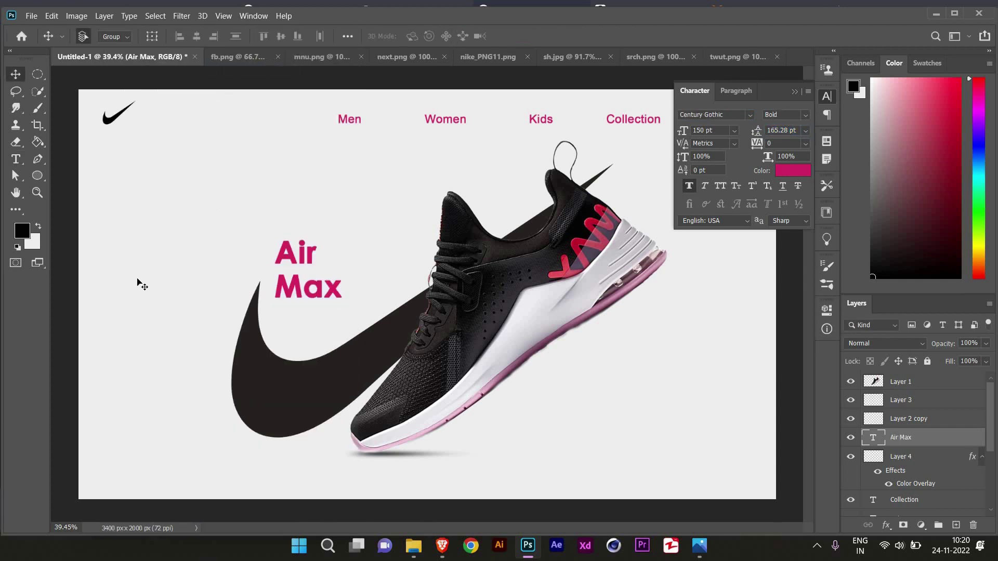
key("ctrl+t")
left_click_drag(308, 306, 308, 313)
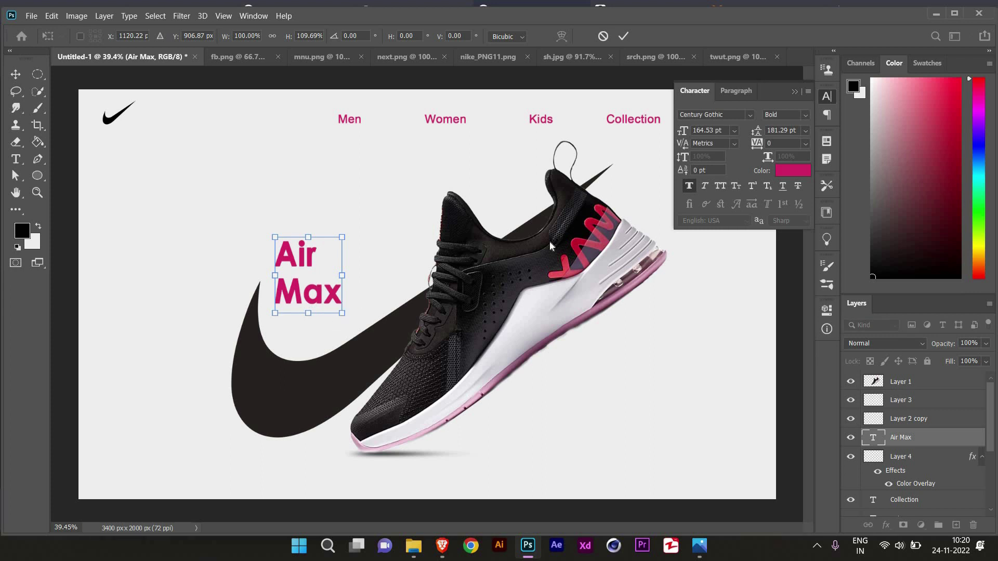
key("Return")
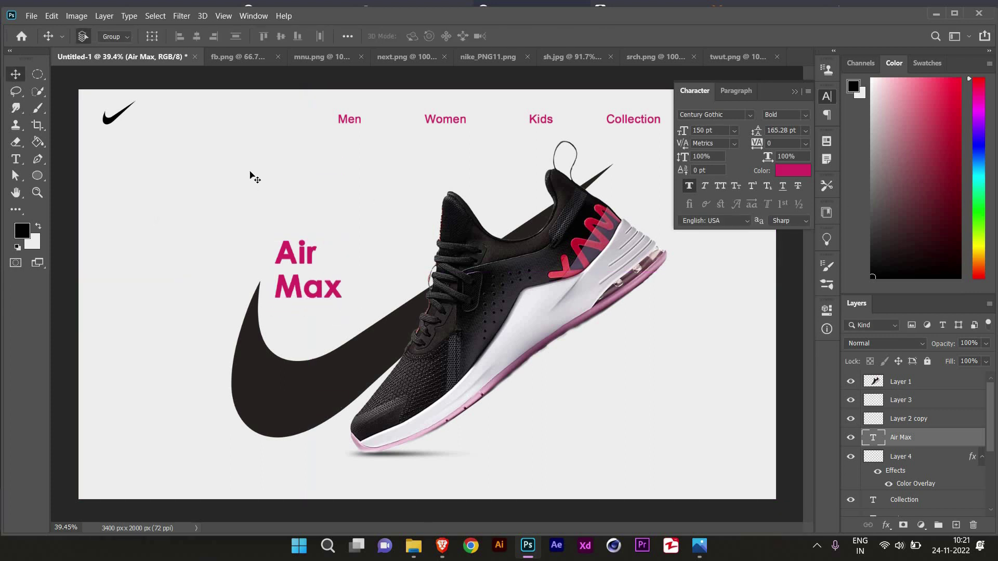
left_click(174, 189)
Step: Draw a circle at the left edge with no fill and a thin solid black outline
scroll(893, 453, "down", 3)
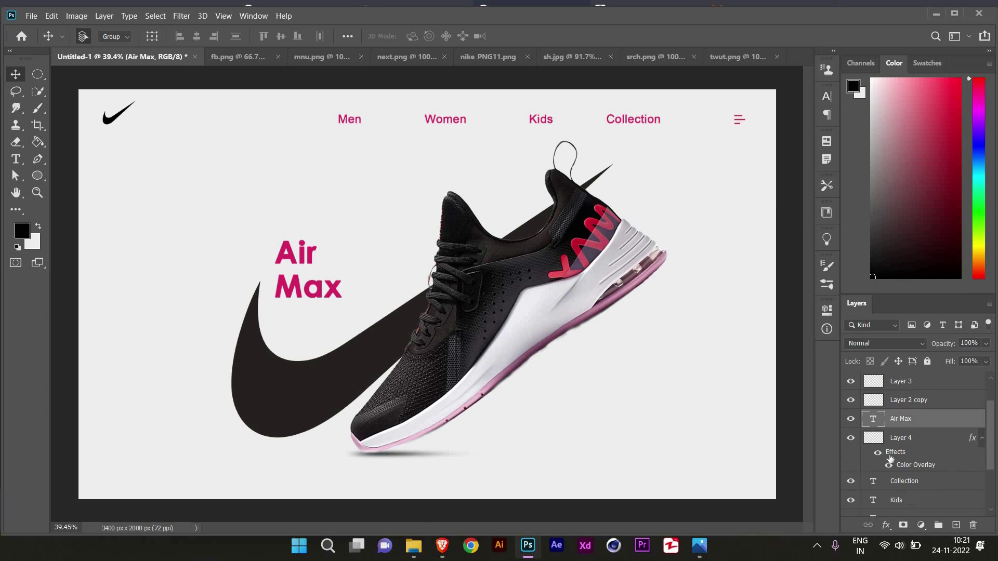
scroll(893, 453, "down", 3)
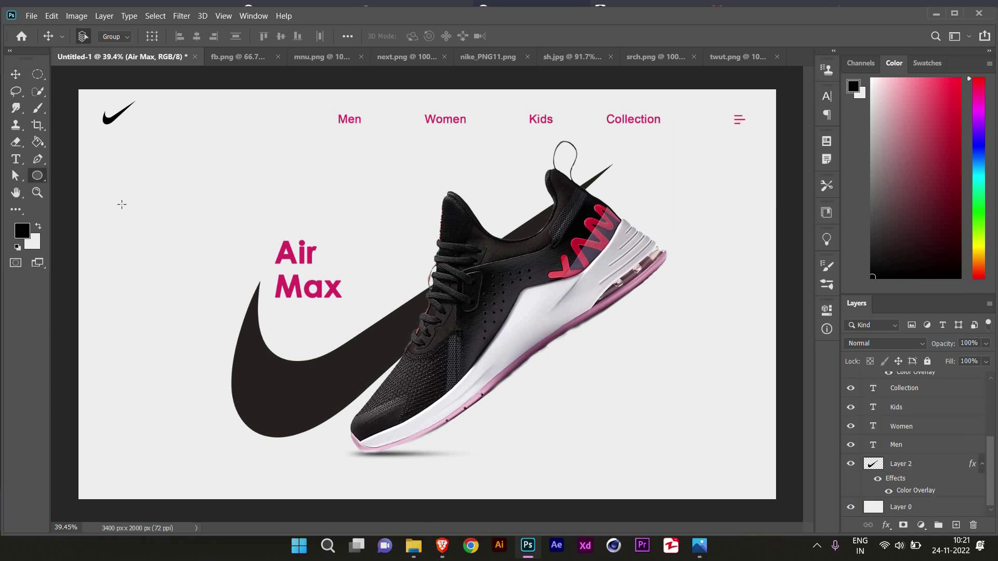
scroll(121, 204, "up", 3)
left_click_drag(318, 189, 375, 255)
left_click(148, 35)
left_click(73, 61)
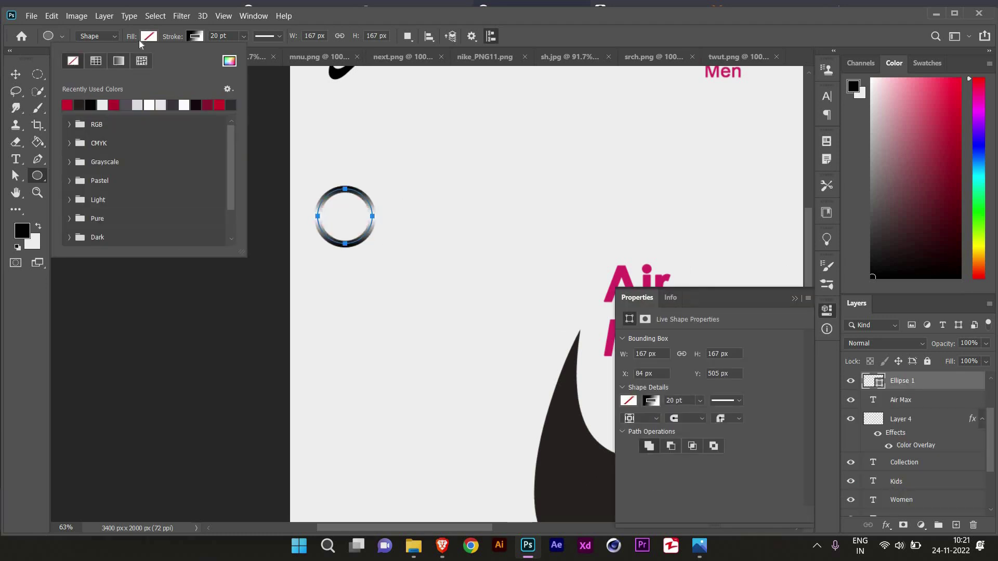
left_click(195, 36)
left_click(136, 105)
left_click(243, 36)
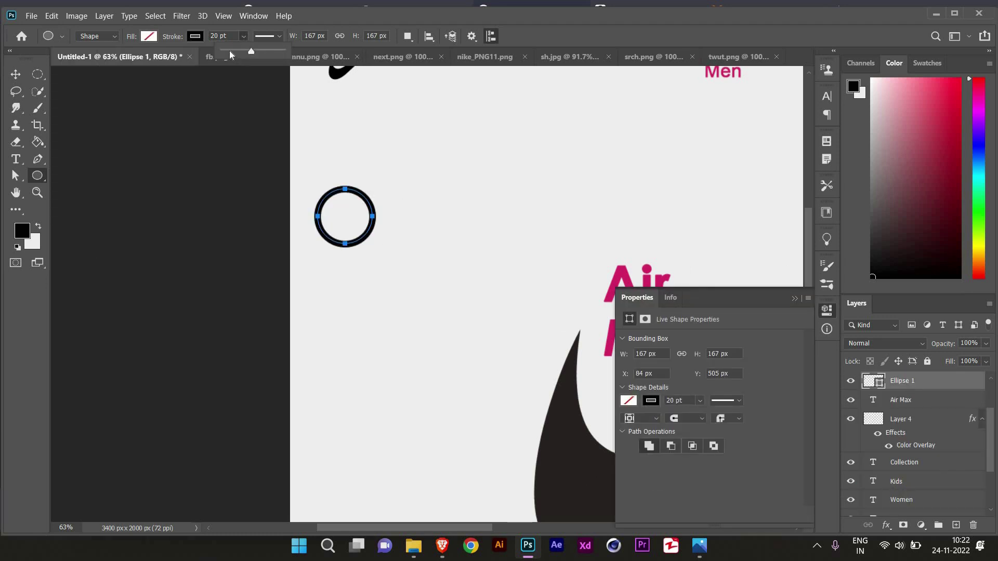
left_click_drag(230, 51, 238, 55)
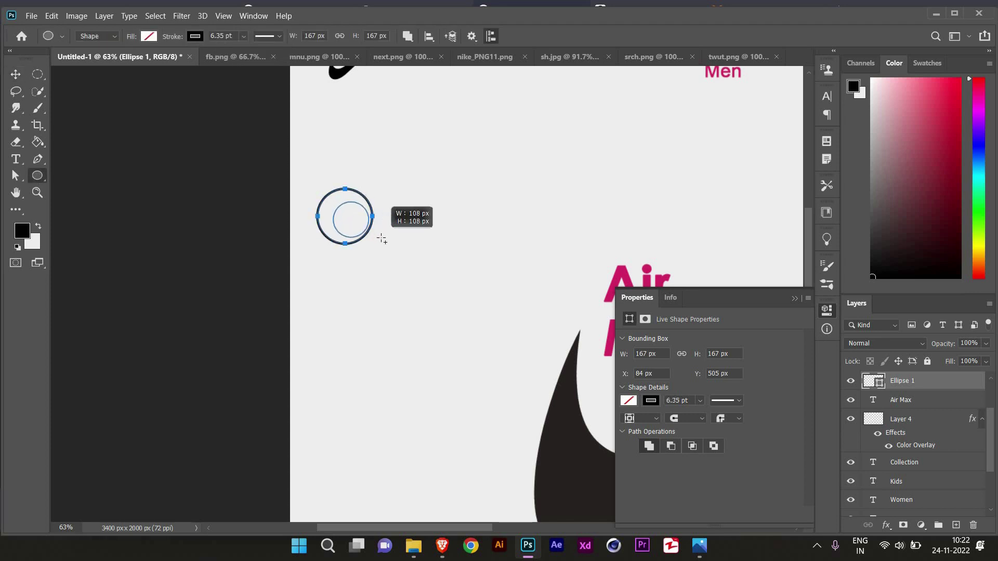
key("v")
key("ctrl+shift+alt+n")
Step: Draw a solid crimson dot with no outline centred inside the ring
key("u")
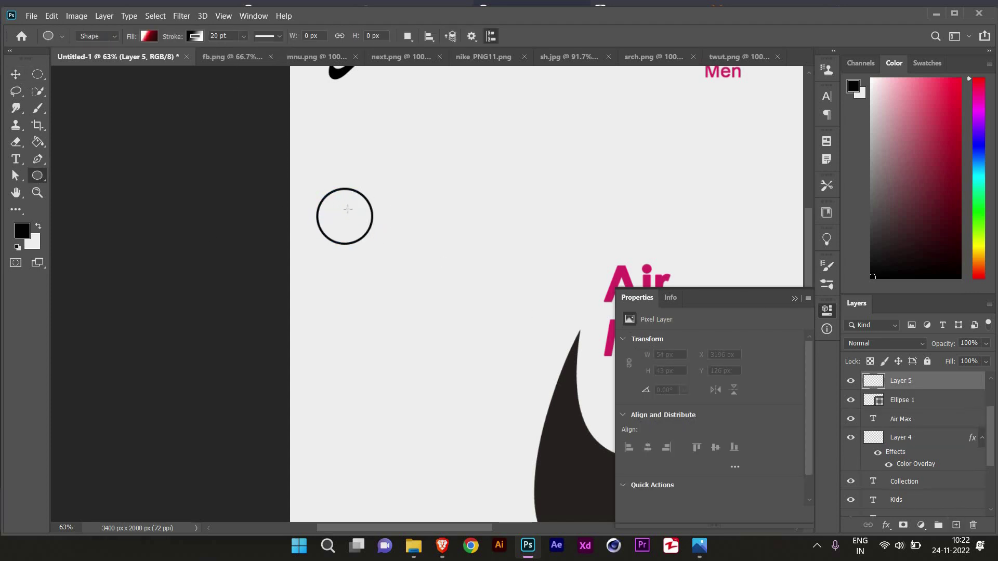
left_click_drag(346, 221, 362, 237)
left_click(154, 35)
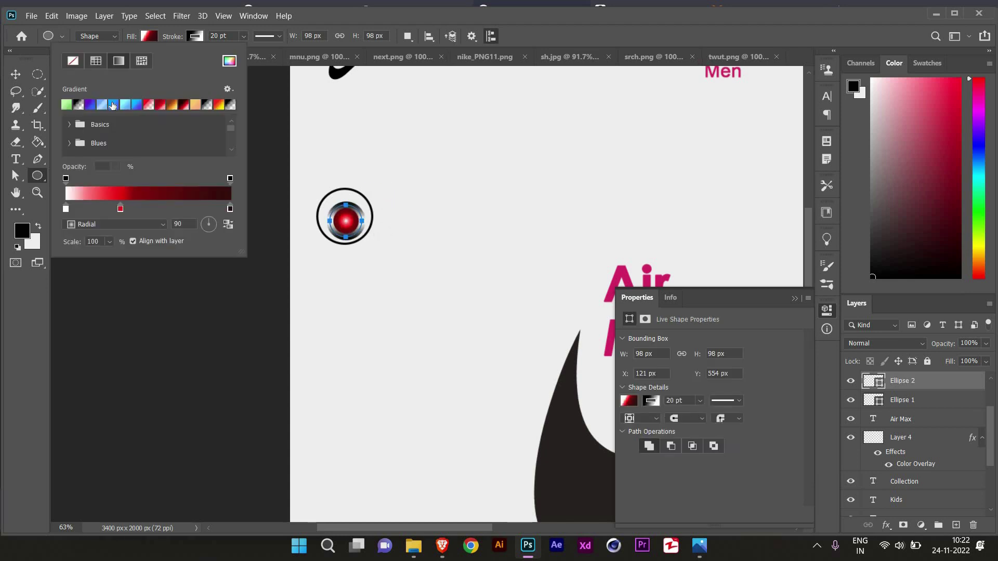
left_click(94, 61)
left_click(119, 104)
left_click(119, 61)
key("v")
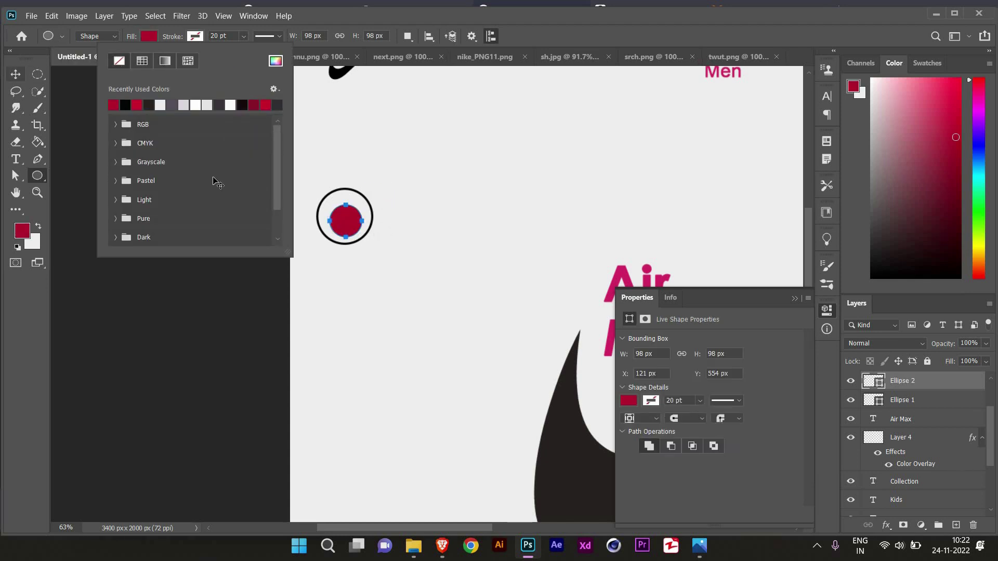
left_click_drag(342, 223, 341, 215)
Step: Thicken the ring's outline and shrink the ring and dot together
scroll(436, 214, "down", 3)
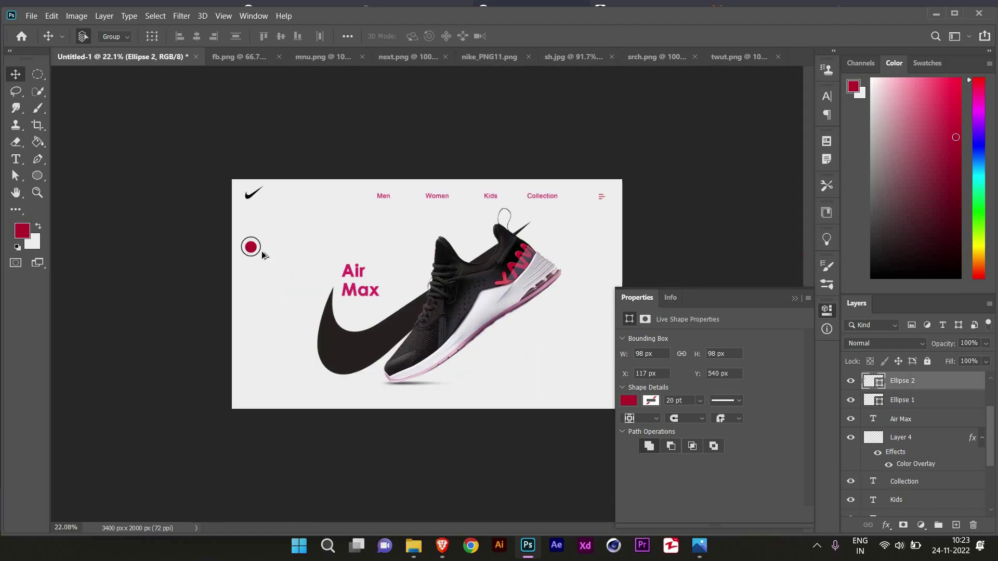
scroll(123, 207, "up", 6)
left_click_drag(124, 206, 306, 228)
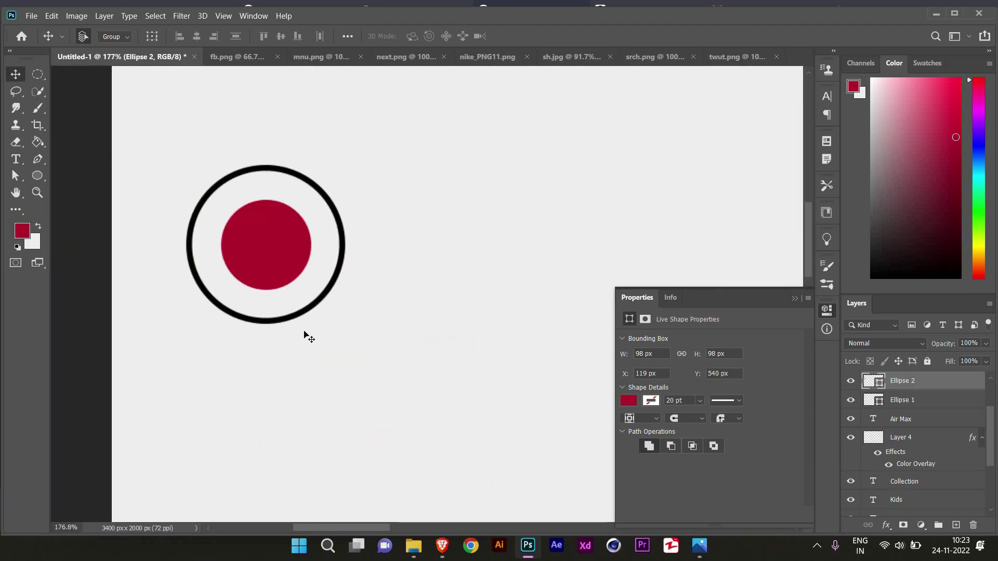
key("alt+bracketleft")
left_click(629, 400)
key("Escape")
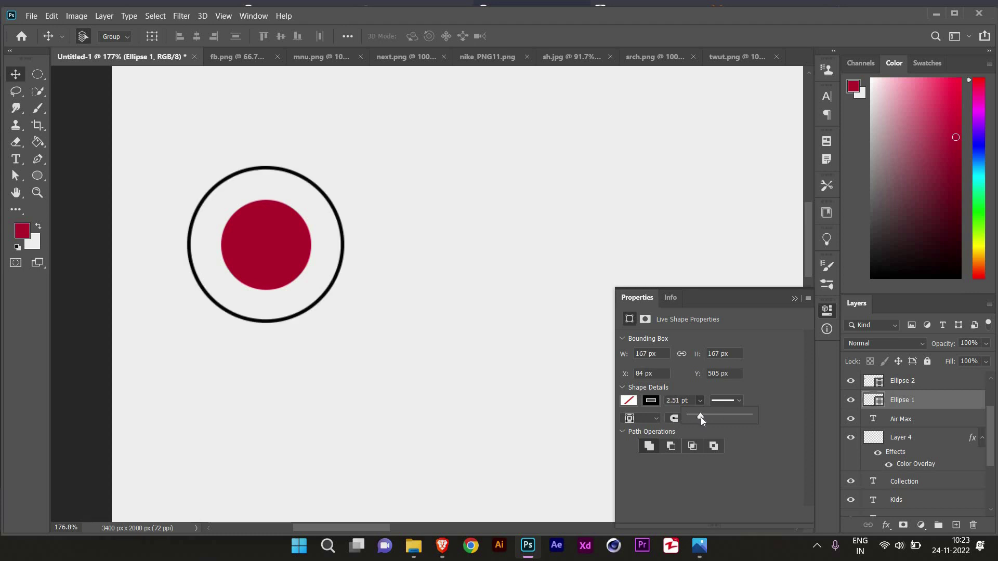
left_click_drag(697, 414, 701, 417)
left_click(941, 387, "shift")
left_click_drag(316, 183, 270, 200)
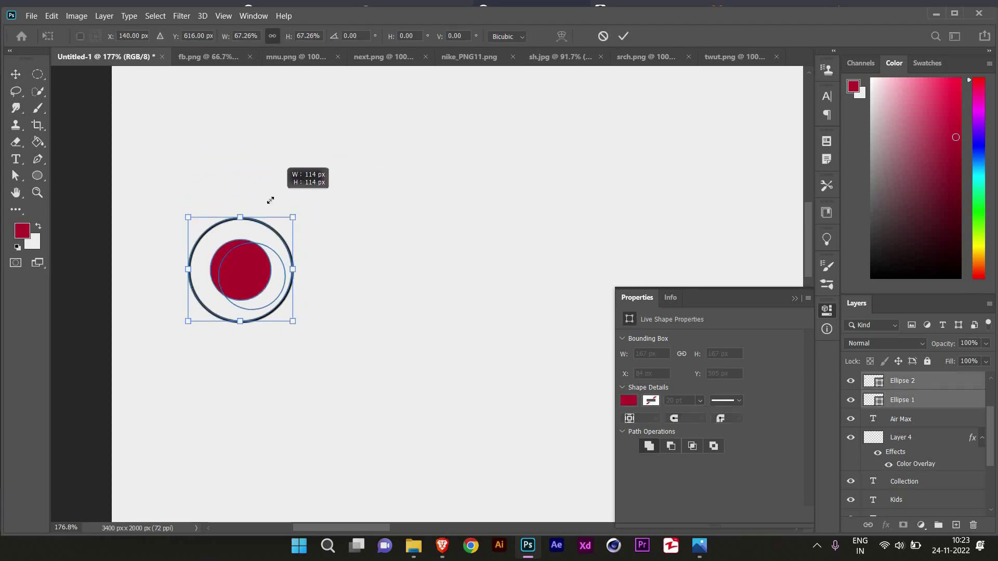
key("Return")
key("ctrl+0")
Step: Nudge the red dot so it sits centred in the ring
scroll(137, 225, "up", 4)
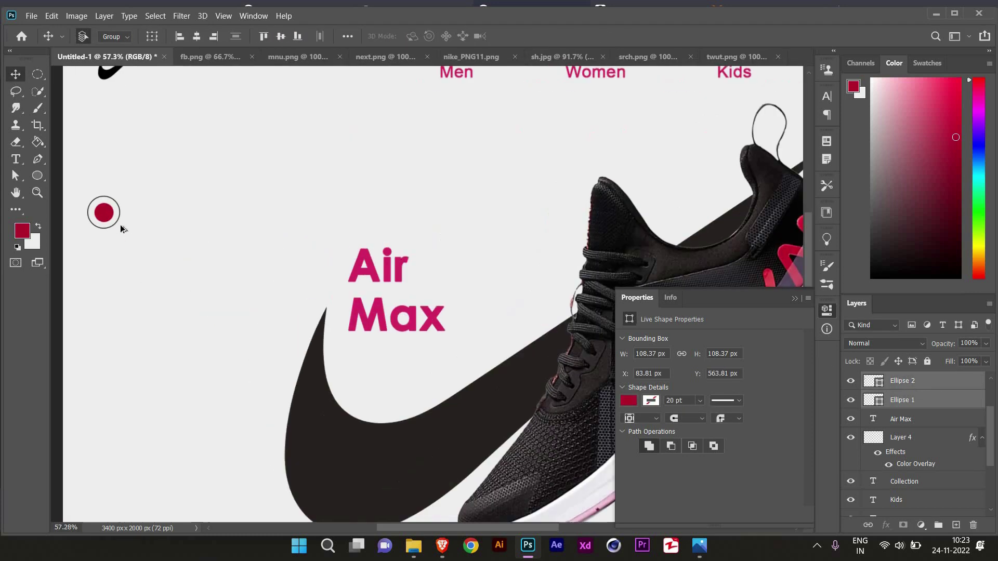
scroll(120, 224, "up", 4)
left_click_drag(147, 218, 146, 218)
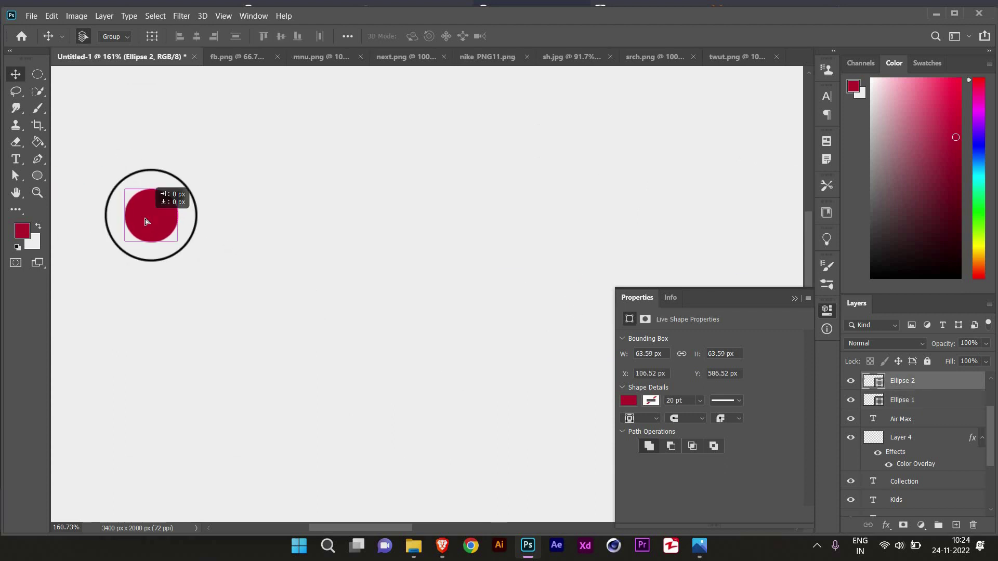
key("Left")
key("Up")
key("Right")
scroll(186, 300, "down", 8)
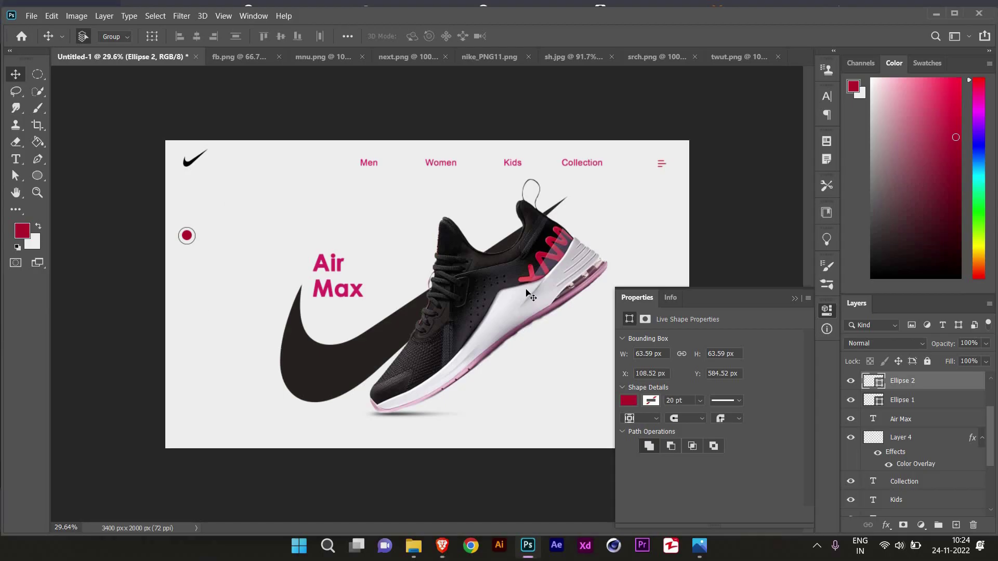
Step: Duplicate the ringed dot just below the first one
left_click(904, 400, "ctrl")
left_click_drag(187, 236, 187, 271)
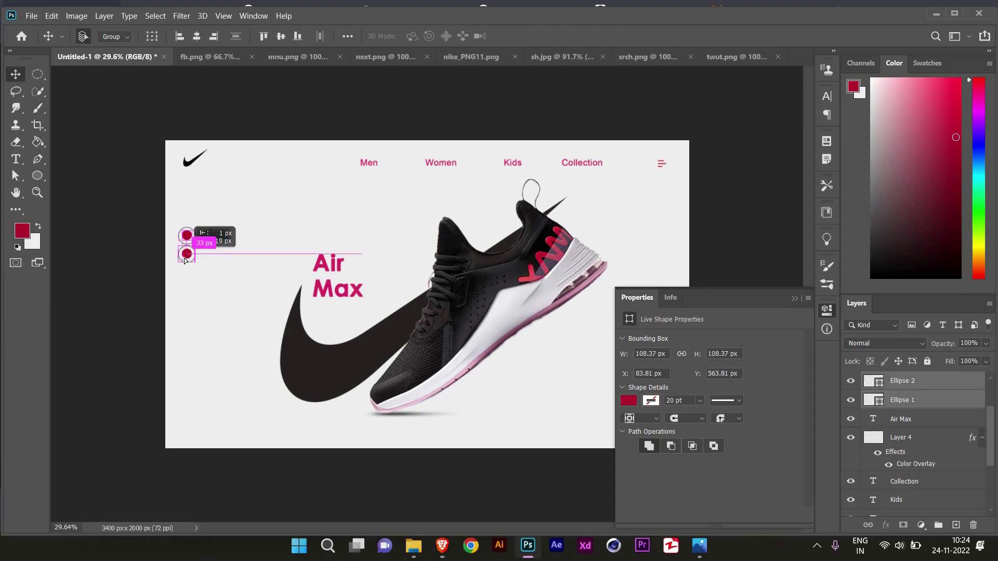
key("ctrl+j")
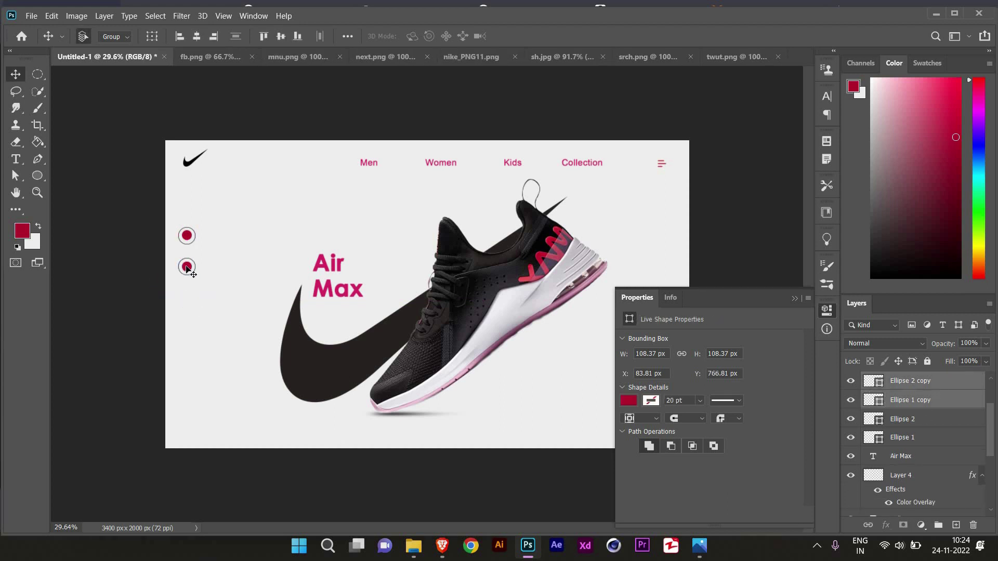
left_click_drag(189, 289, 238, 298)
key("ctrl+z")
left_click(187, 238, "shift")
Step: Copy a third ringed dot lower and delete the hidden duplicate circle layer
left_click_drag(186, 238, 187, 269)
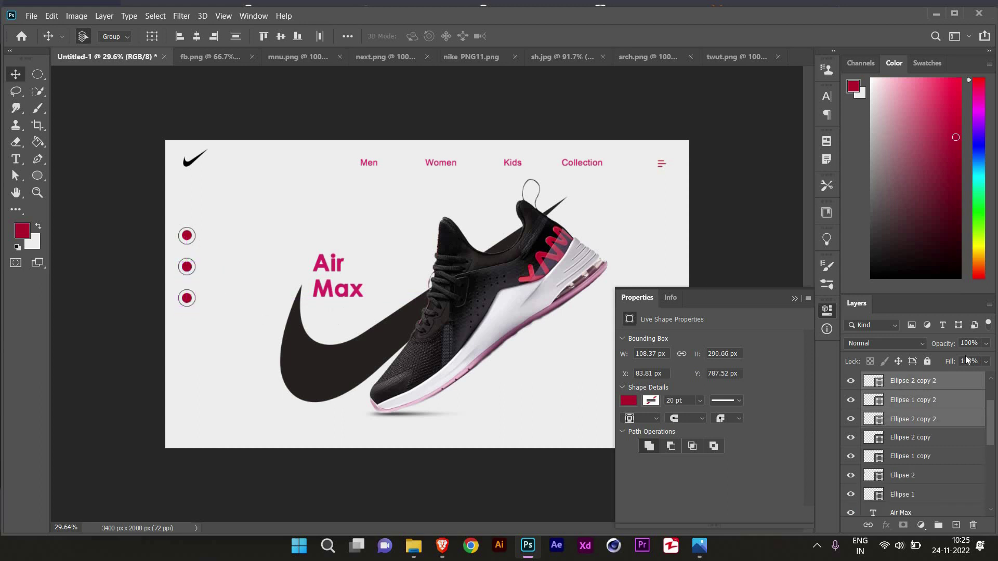
left_click(914, 400)
left_click(851, 419)
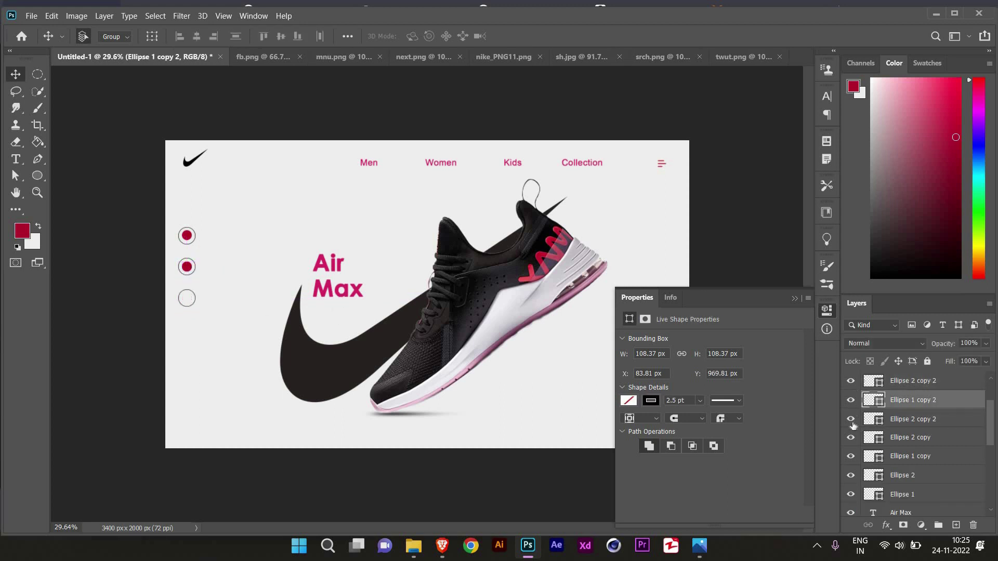
left_click(914, 419)
key("Delete")
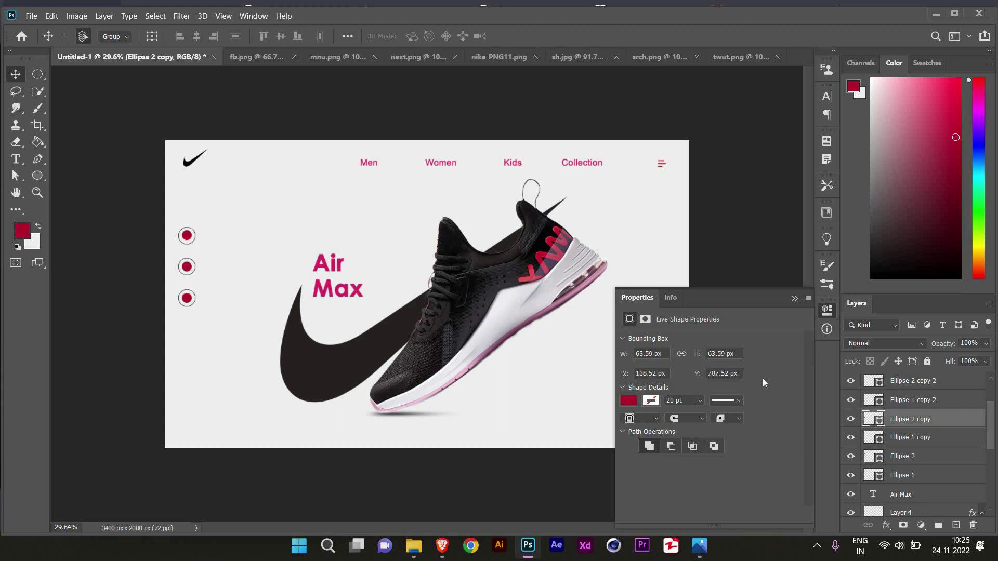
Step: Fill the middle dot with solid cyan
left_click(626, 401)
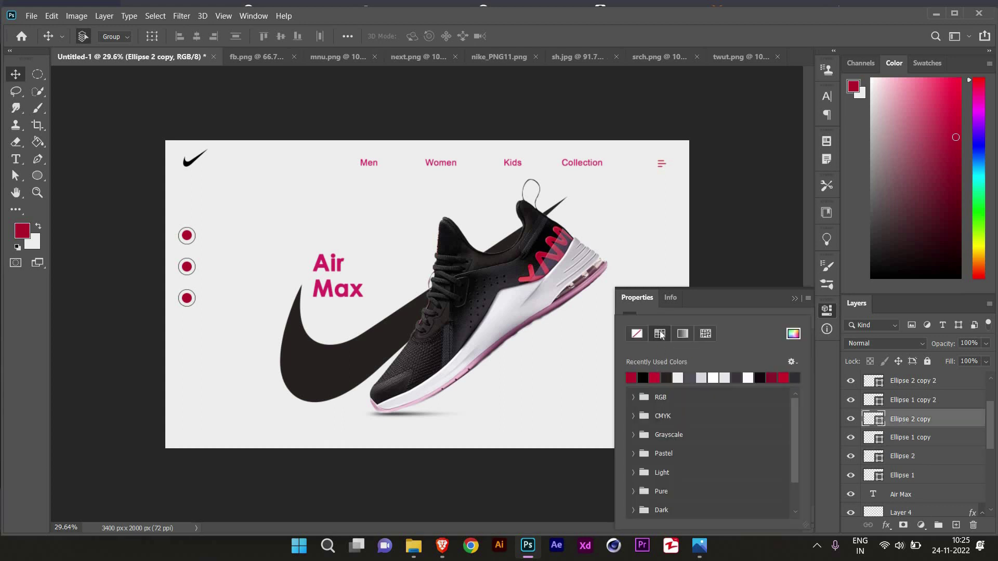
left_click(616, 402)
left_click(683, 334)
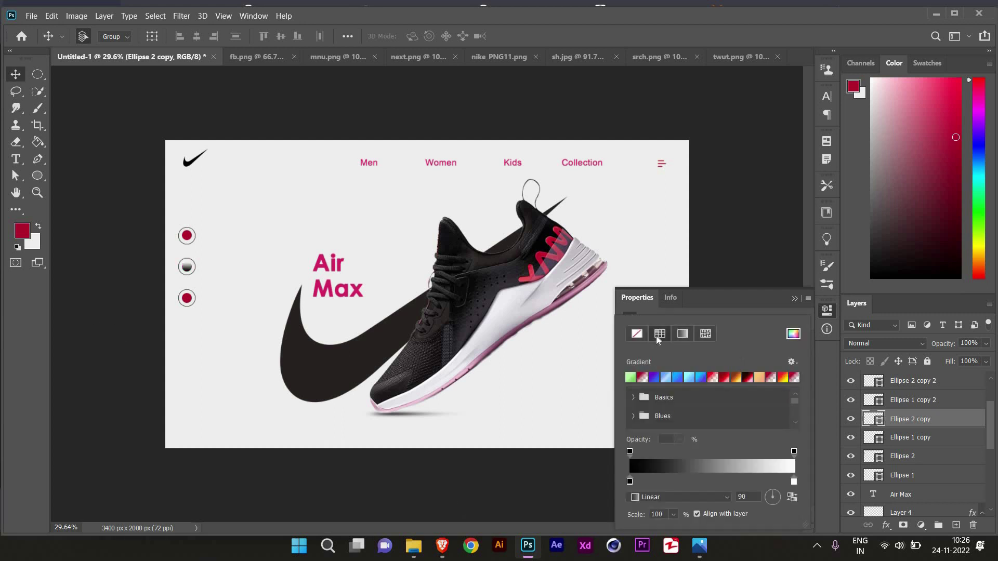
left_click(793, 334)
left_click(708, 279)
left_click(878, 245)
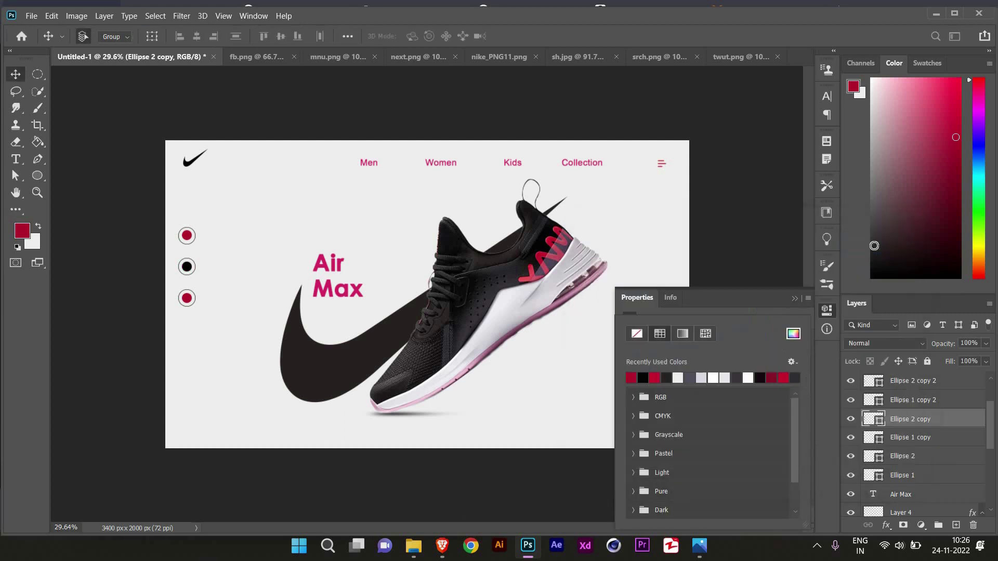
Step: Fill the bottom dot with mustard yellow
left_click(911, 383)
left_click(628, 401)
left_click(792, 334)
left_click_drag(759, 385, 762, 395)
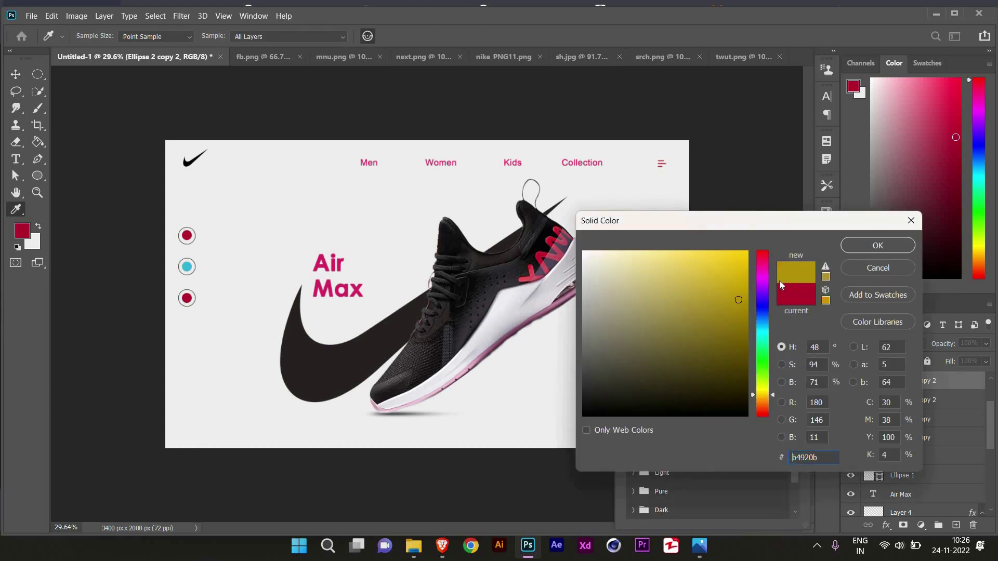
left_click(878, 245)
left_click(859, 341)
Step: Group the circle layers, shrink them to about three quarters and move them lower
left_click(902, 475)
left_click(901, 384, "shift")
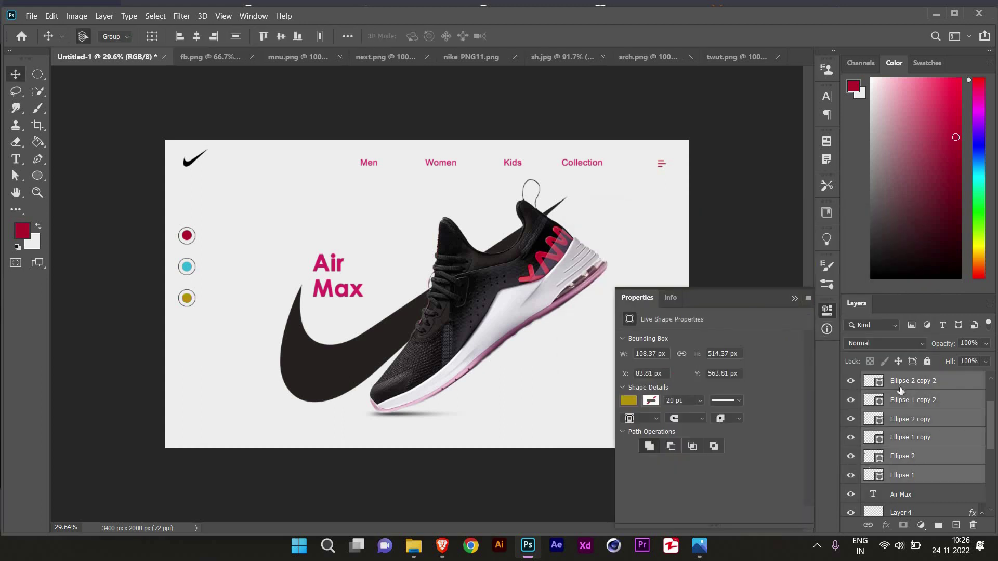
key("ctrl+e")
key("ctrl+z")
key("ctrl+g")
key("ctrl+t")
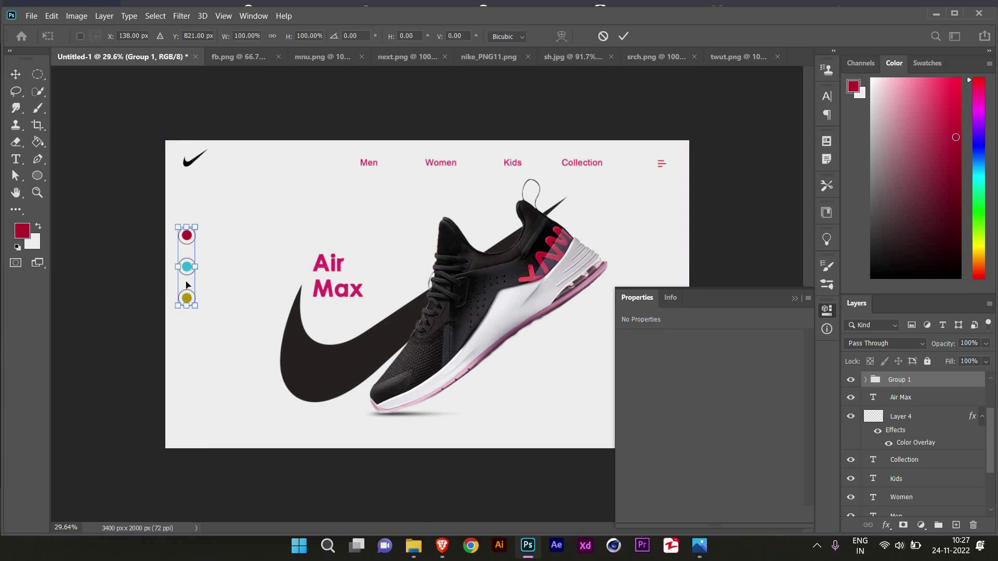
left_click_drag(178, 227, 183, 247)
left_click_drag(190, 288, 195, 306)
key("Return")
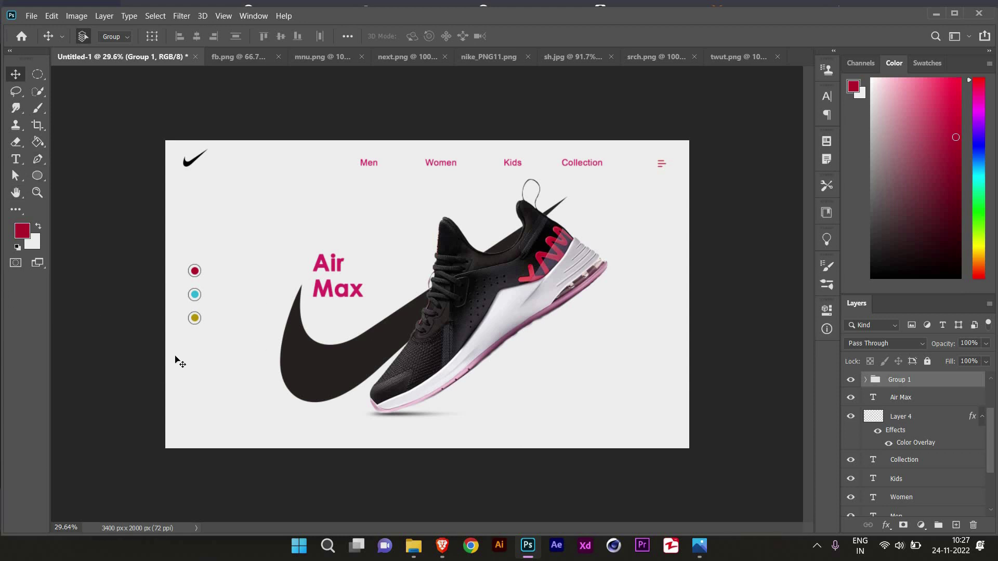
Step: Add numerals 1, 2 and 3 as separate text layers in a row below the shoe
key("t")
left_click(327, 433)
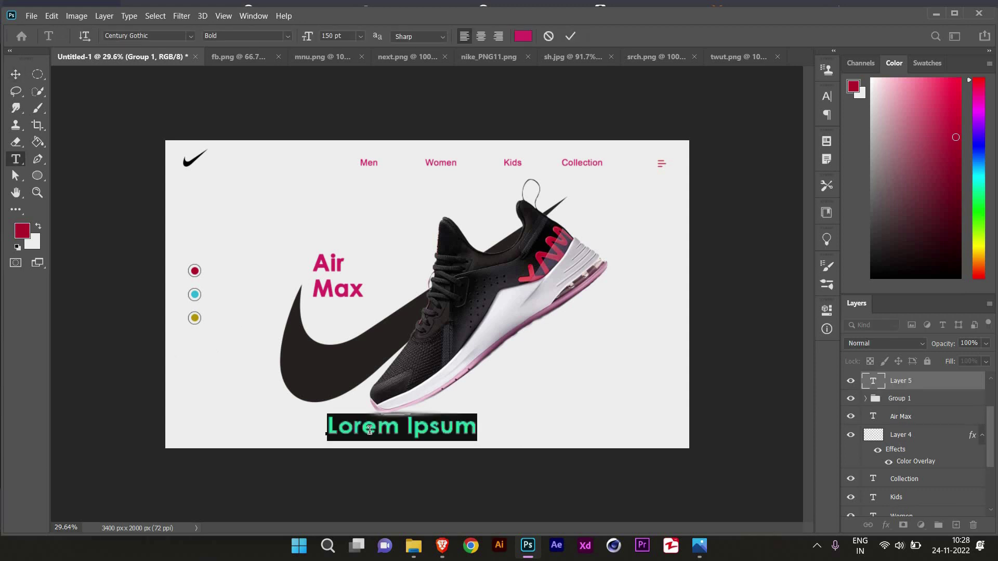
type("1")
left_click(377, 430)
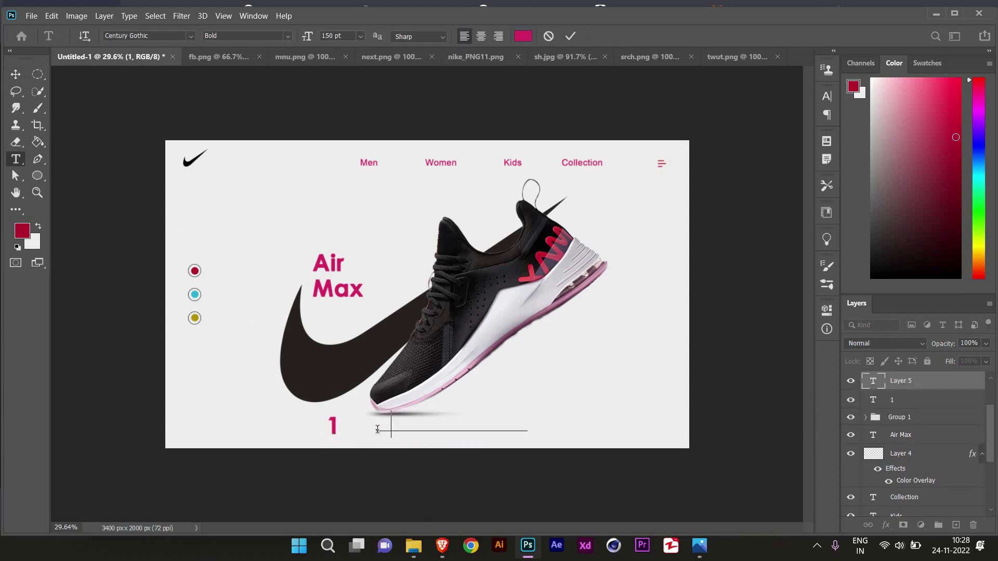
type("2")
key("ctrl+Return")
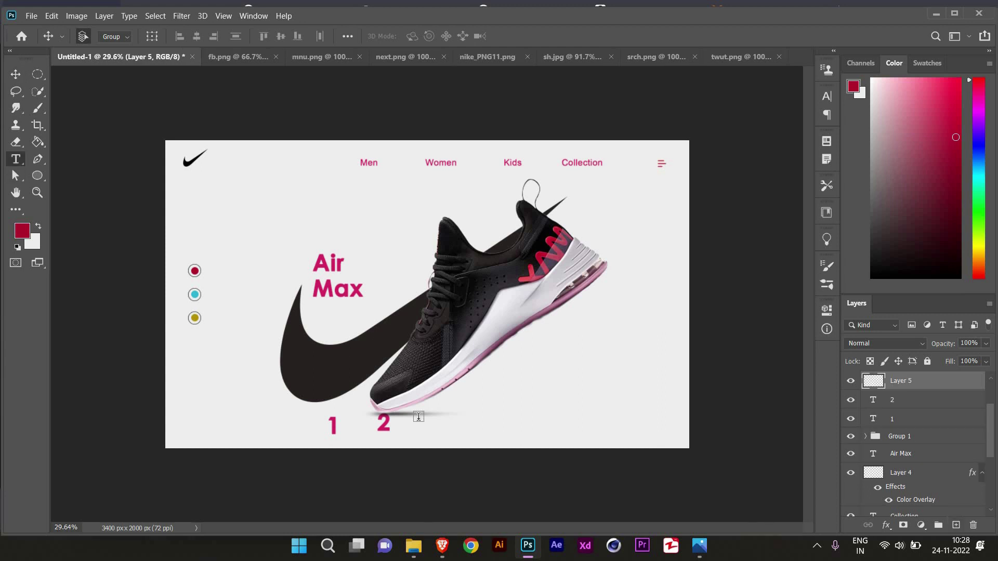
left_click(419, 419)
type("3")
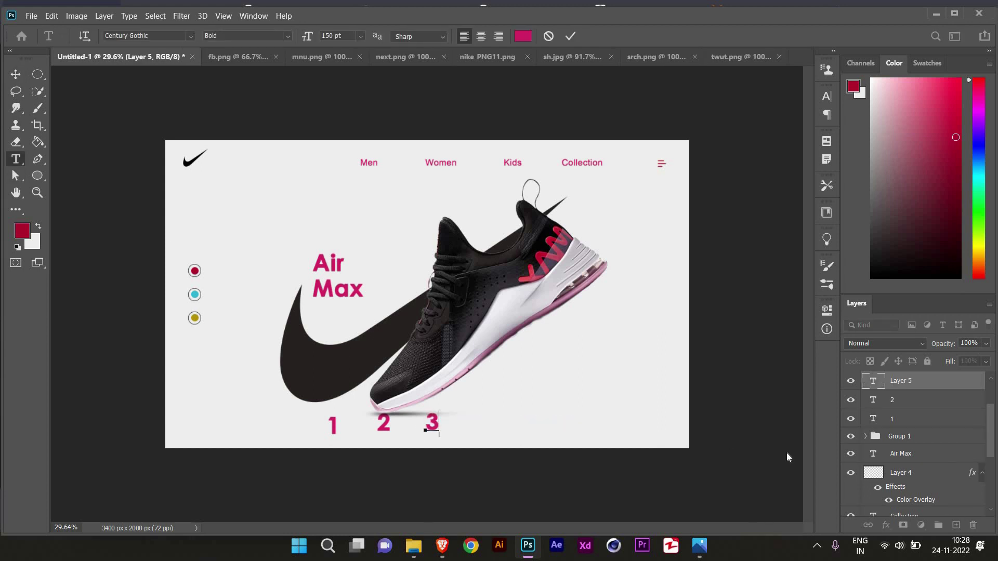
key("ctrl+Return")
Step: Set the numerals 1 and 2 to the Regular font style
left_click(386, 429)
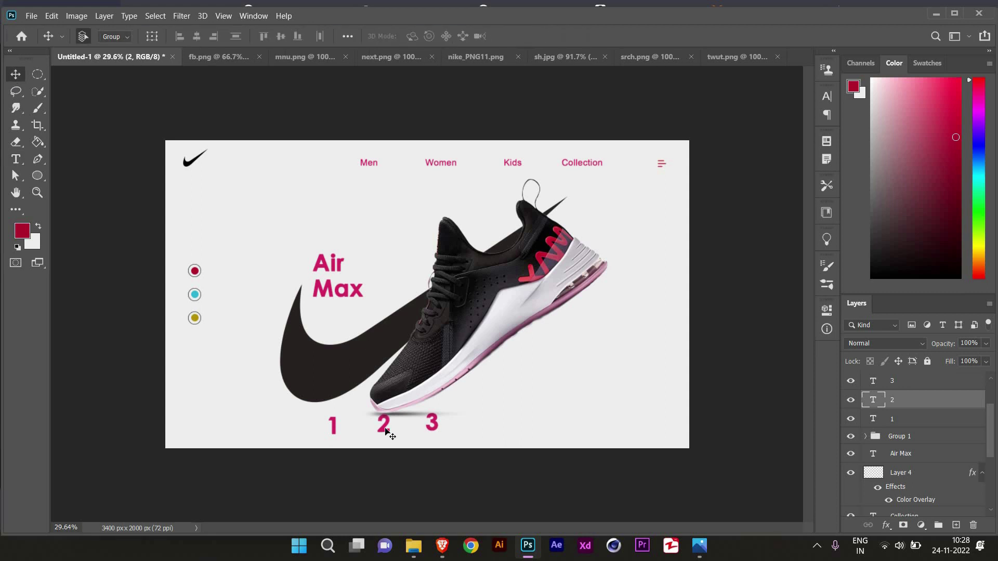
left_click(937, 385)
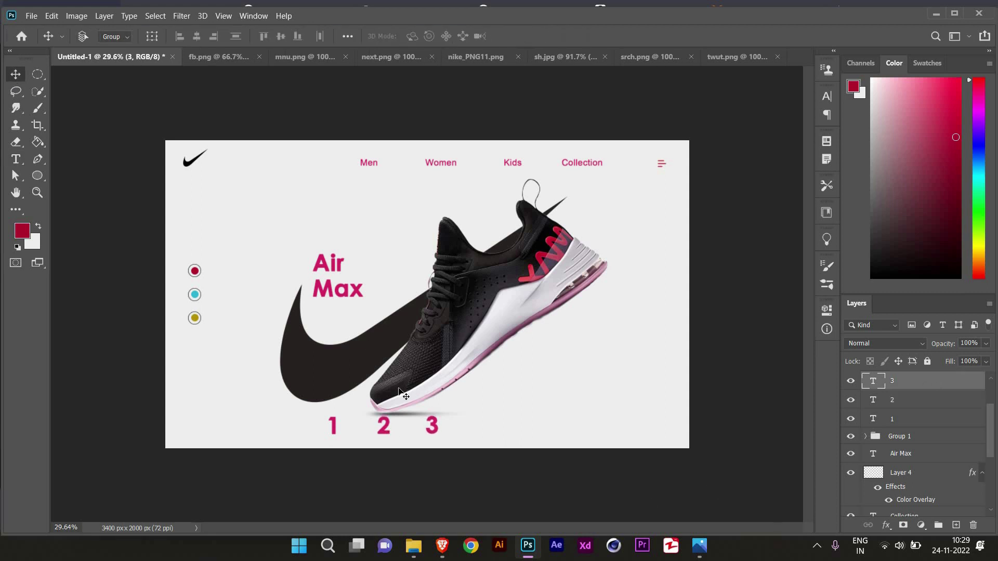
key("ctrl+t")
key("Return")
key("t")
double_click(332, 425)
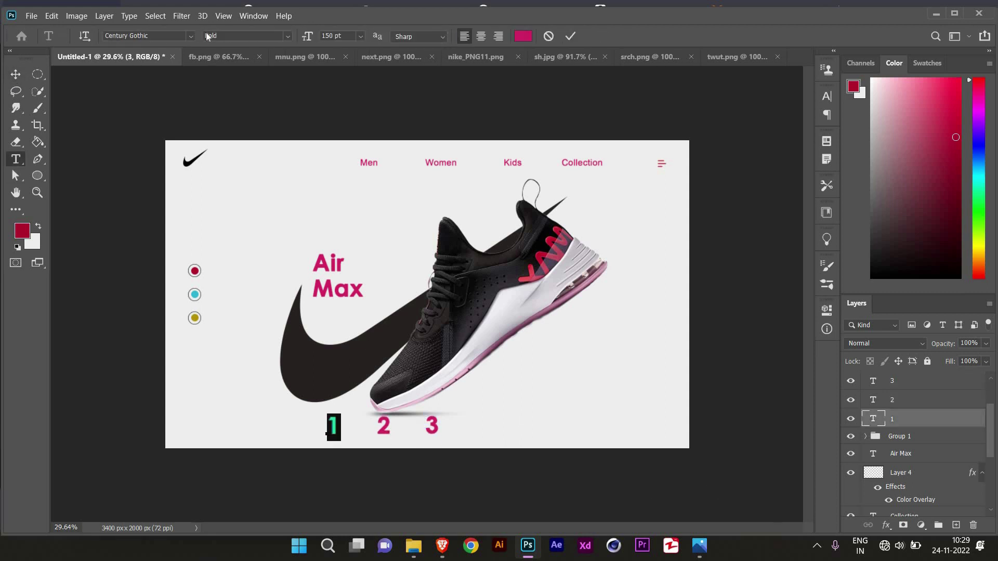
double_click(383, 425)
left_click(246, 35)
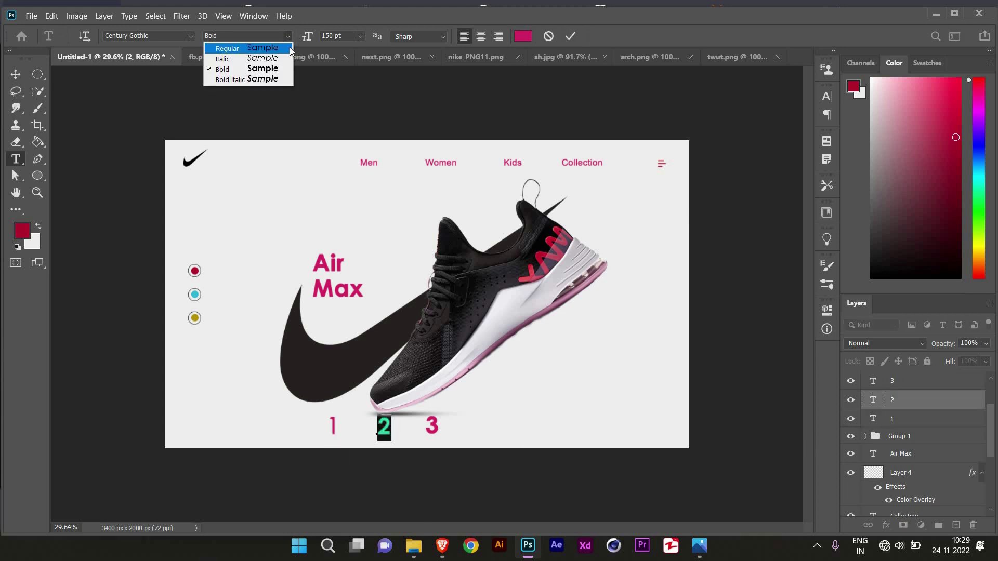
left_click(218, 69)
Step: Set the numeral 3 to the Regular font style
left_click(434, 426)
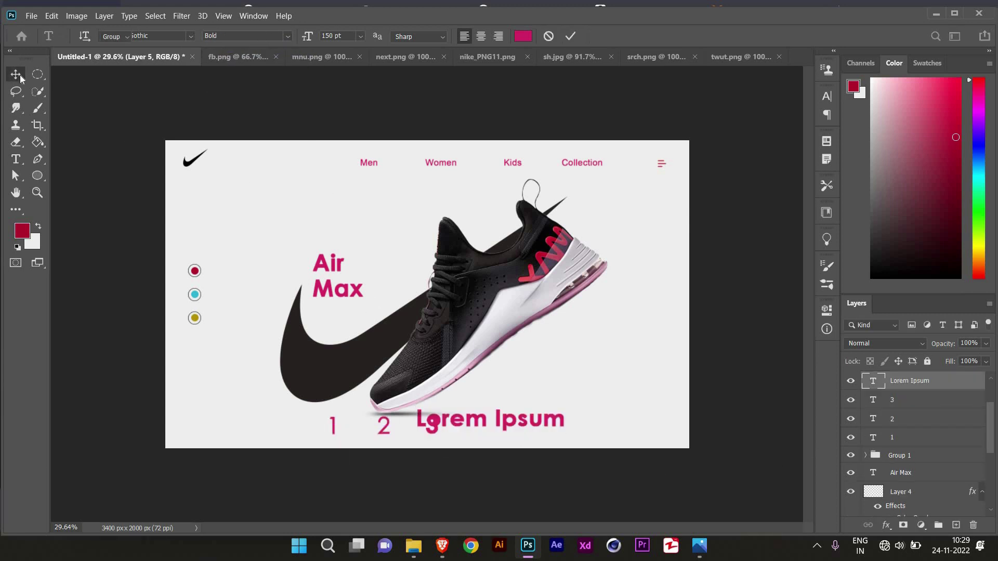
key("Escape")
double_click(434, 426)
left_click(286, 35)
left_click(229, 69)
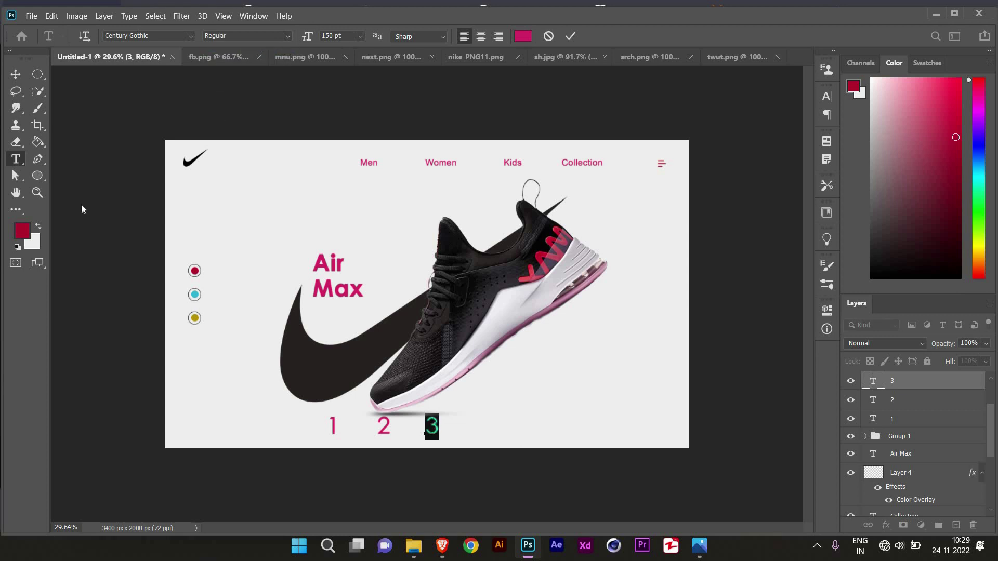
left_click(15, 74)
Step: Scale all three numeral layers together to about 60%
left_click(917, 417, "shift")
key("ctrl+t")
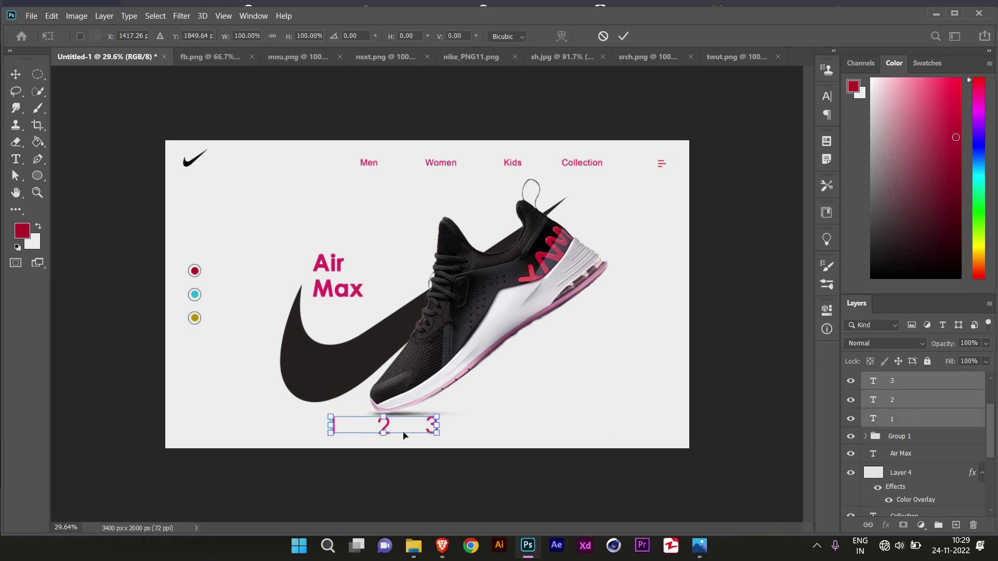
mouse_move(437, 414)
left_mouse_down()
mouse_move(395, 421)
mouse_move(438, 432)
left_mouse_up()
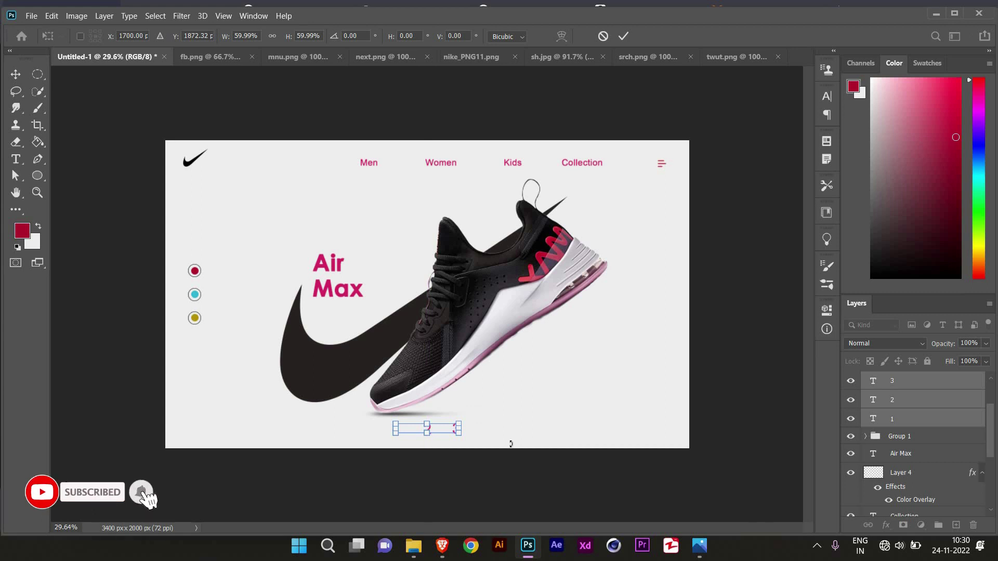
key("Return")
Step: Draw a solid-filled ellipse circle around the numeral 2
key("u")
scroll(416, 391, "up", 3)
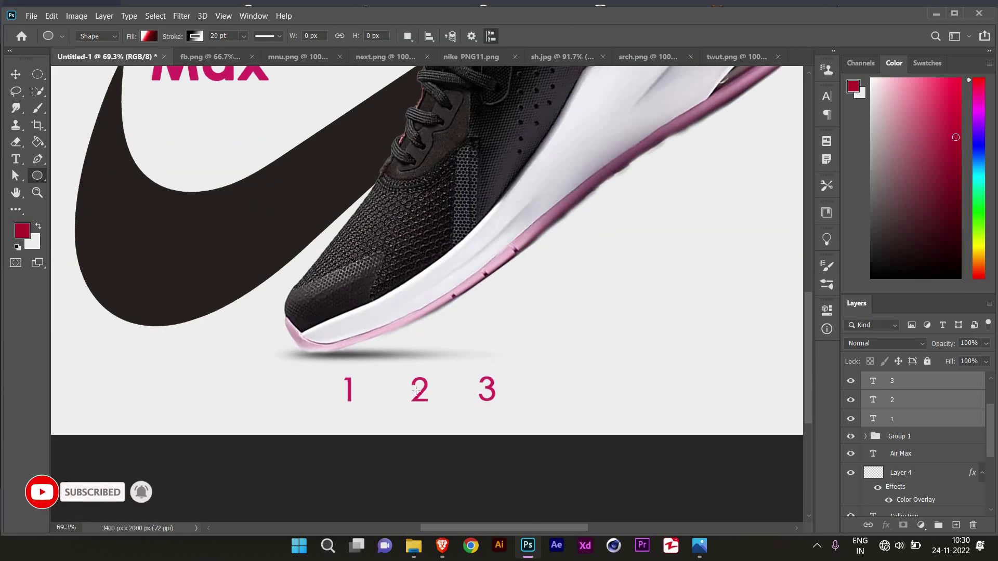
left_click_drag(397, 371, 435, 409)
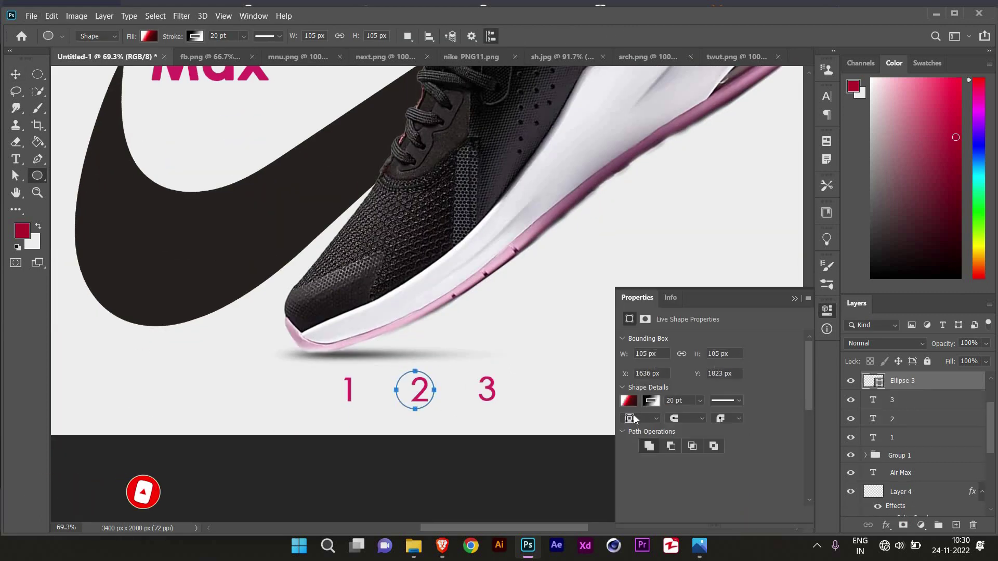
left_click(634, 413)
left_click(659, 334)
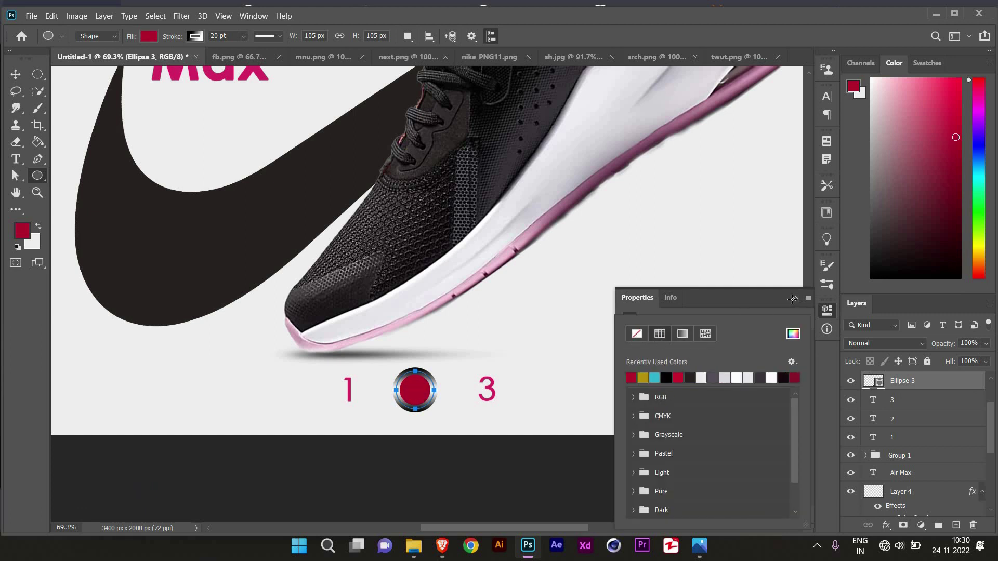
left_click(792, 299)
Step: Make the circle crimson with no stroke and move it below the 2 layer
double_click(880, 386)
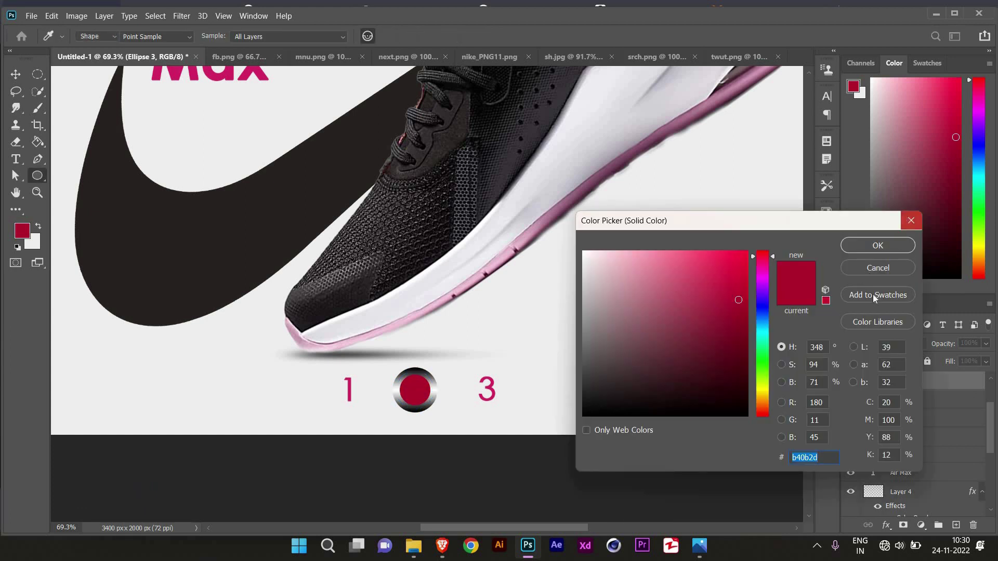
left_click(882, 265)
left_click(826, 310)
left_click(633, 332)
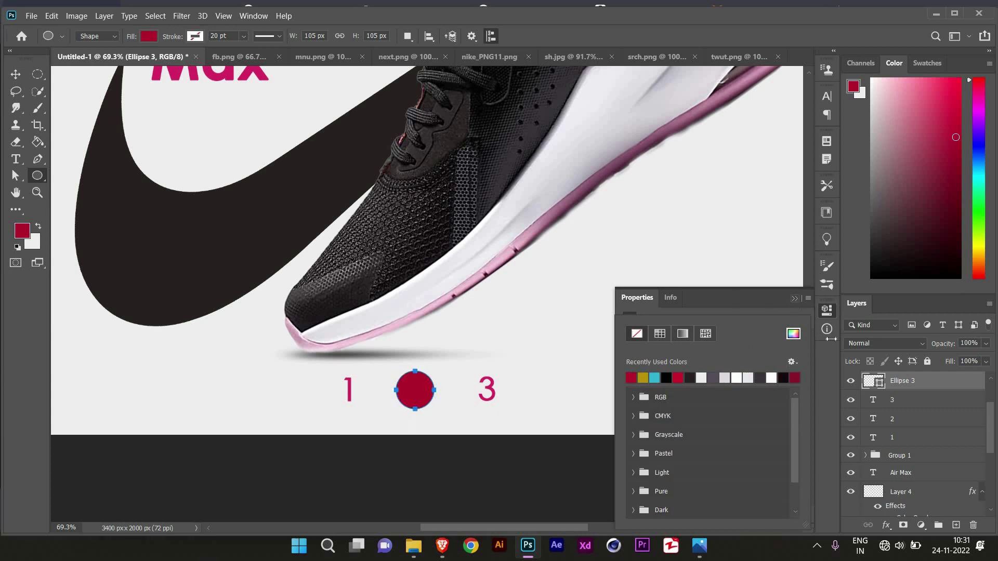
left_click(827, 311)
left_click_drag(903, 380, 899, 404)
Step: Set the foreground colour to white with the 2 text layer selected
left_click(899, 405)
left_click(16, 159)
left_click(22, 231)
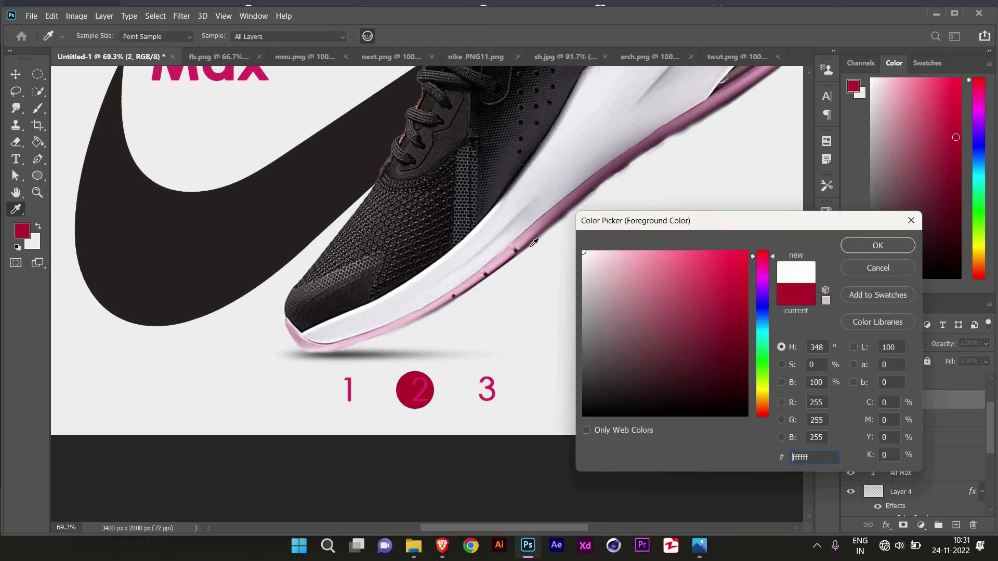
left_click(585, 257)
left_click(878, 244)
double_click(415, 390)
left_click(572, 278)
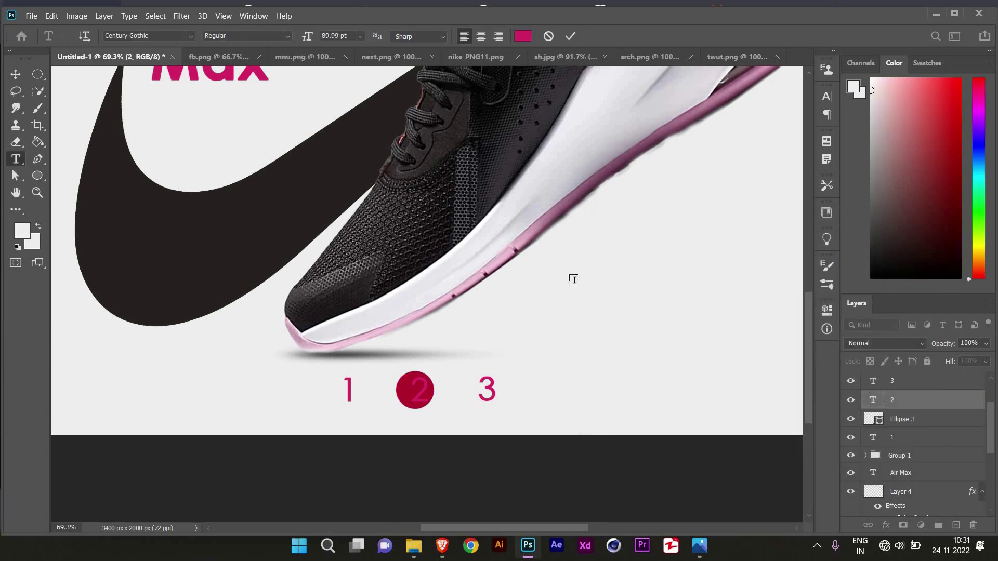
Step: Change the numeral 2's text colour to white
double_click(427, 386)
left_click(522, 36)
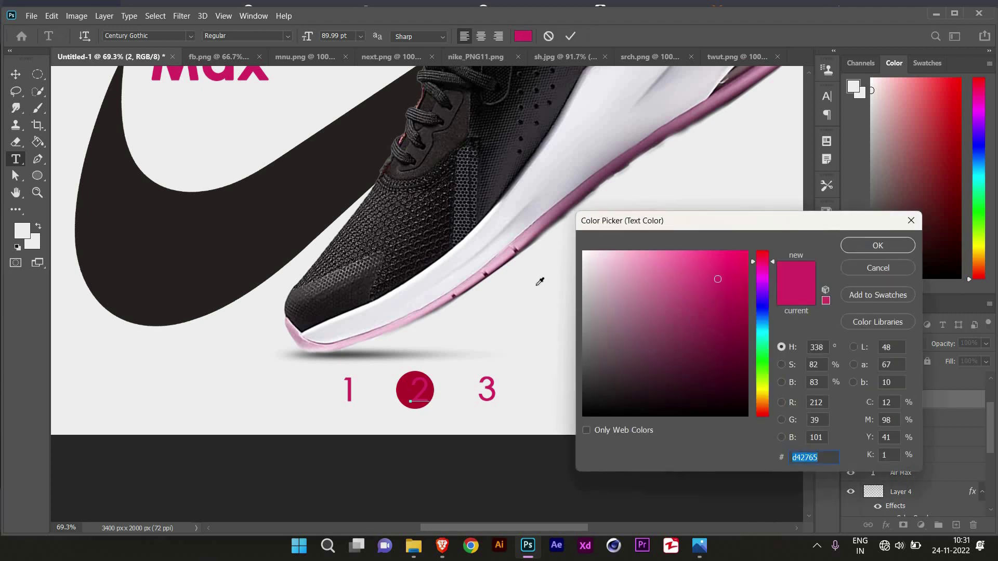
left_click(587, 254)
left_click(880, 245)
left_click(882, 380)
left_click(914, 419)
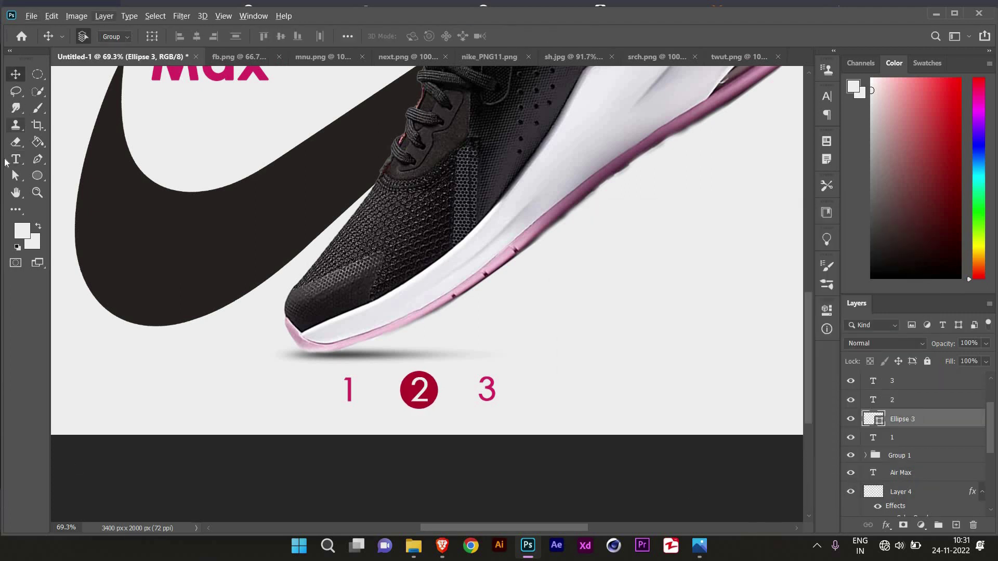
Step: Type a row of dots (• • •) after the 3
key("t")
left_click(529, 391)
type("• ")
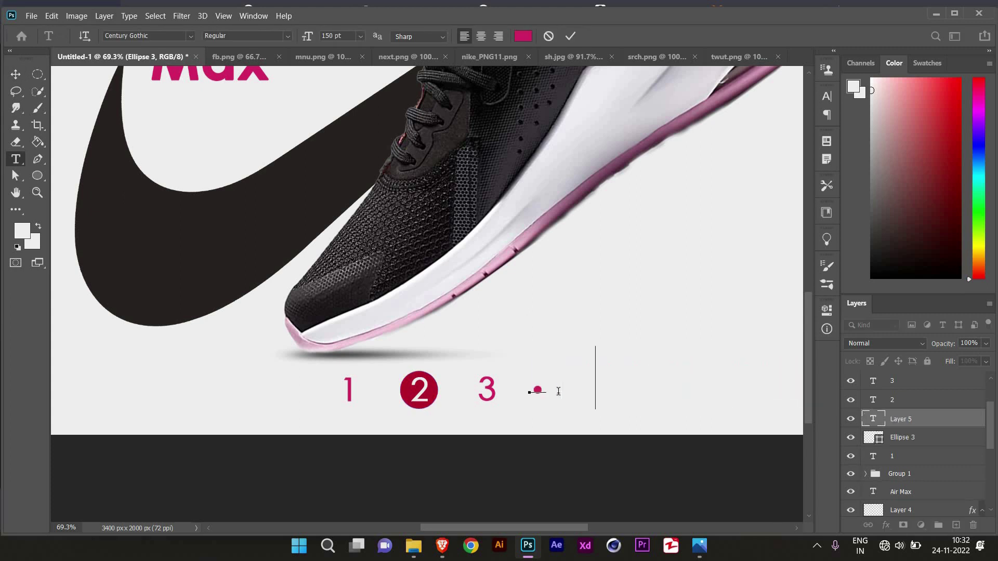
type("• ")
type("•")
left_click(15, 74)
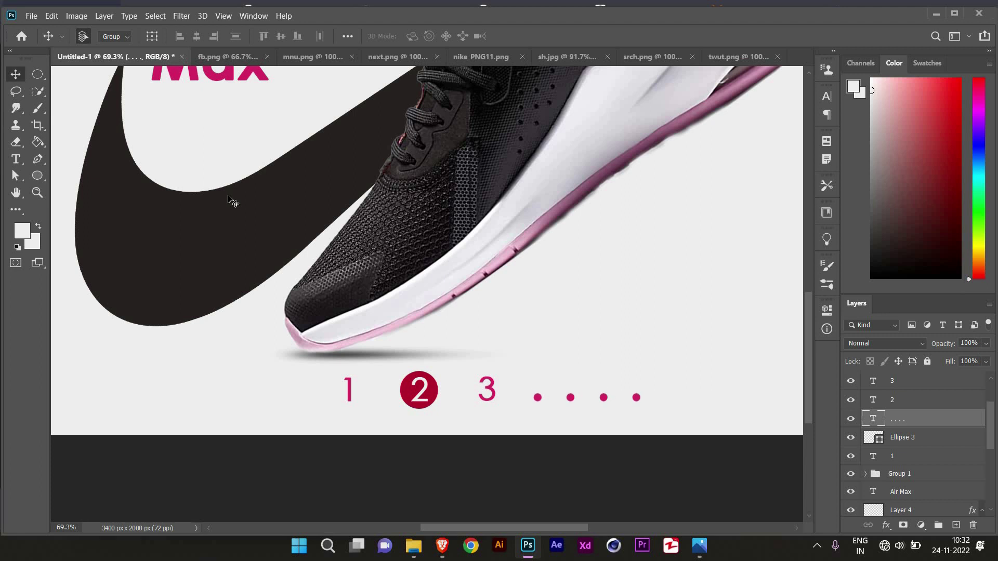
Step: Bring in the next.png arrow, scale it beside the dots, and give it a crimson Color Overlay
mouse_move(474, 79)
left_mouse_down()
mouse_move(105, 61)
mouse_move(646, 394)
left_mouse_up()
key("ctrl+t")
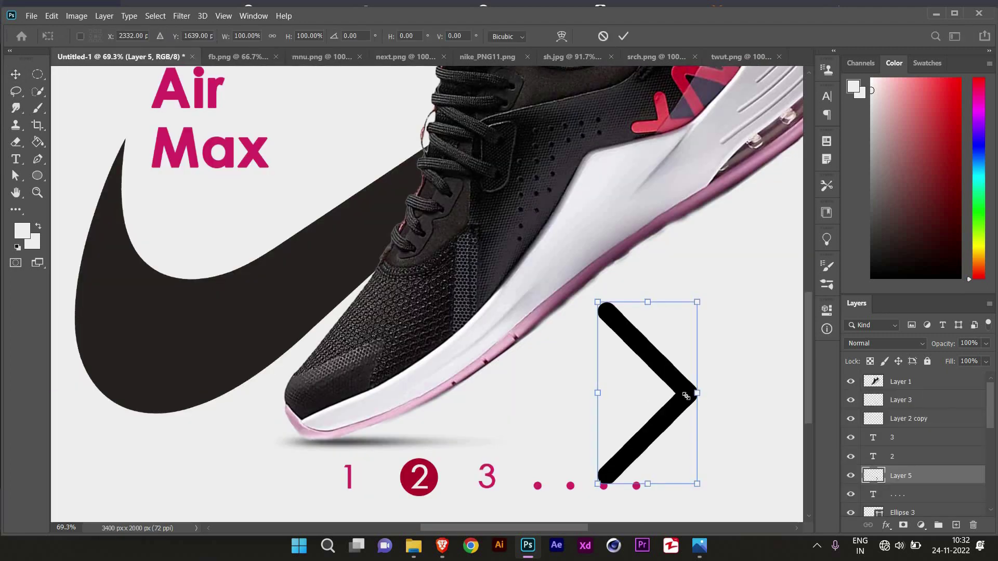
left_click_drag(597, 301, 710, 479)
key("Return")
scroll(699, 470, "up", 4)
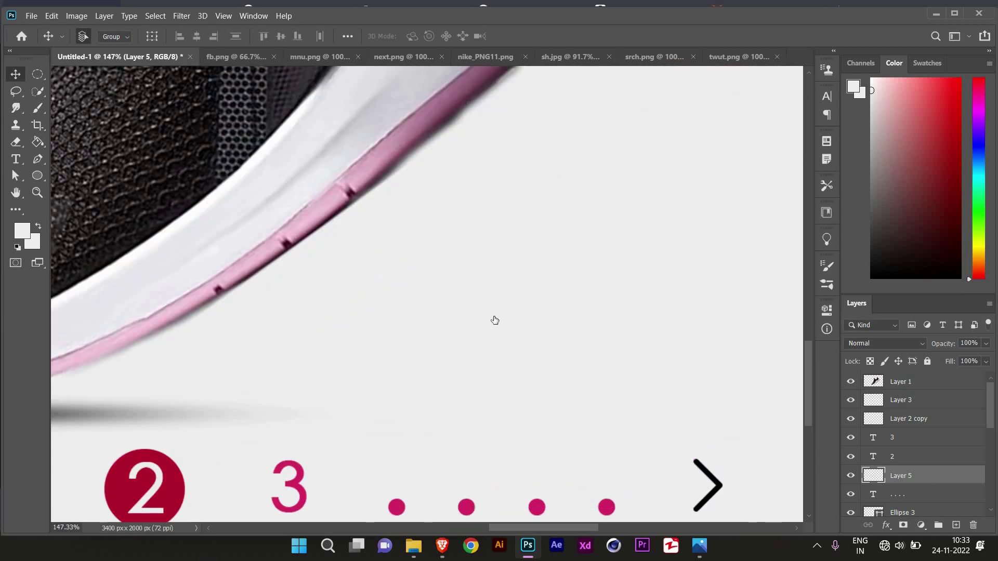
left_click(798, 151)
left_click(145, 483)
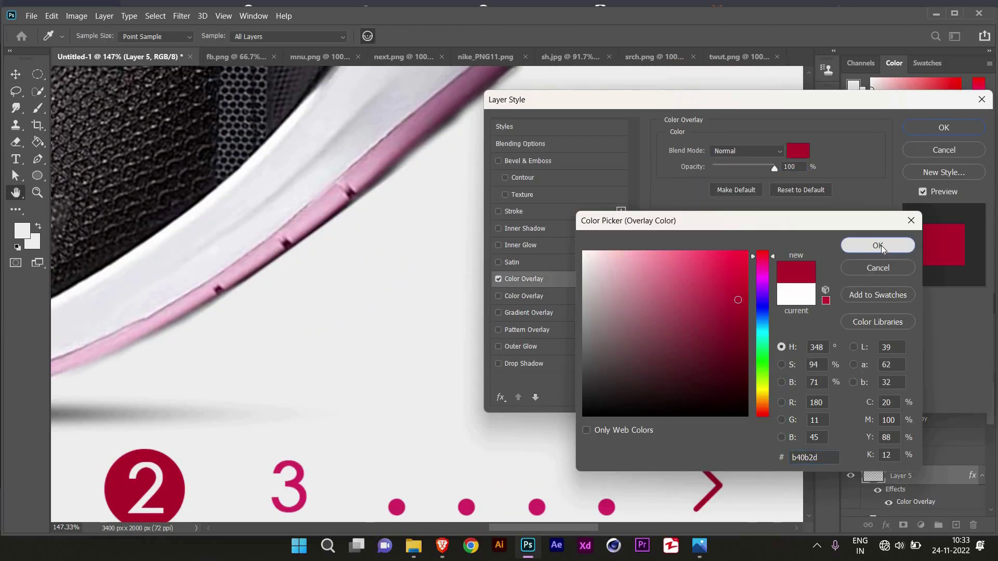
left_click(882, 248)
Step: Recolour the dots crimson
key("Return")
key("t")
left_click_drag(624, 508, 380, 508)
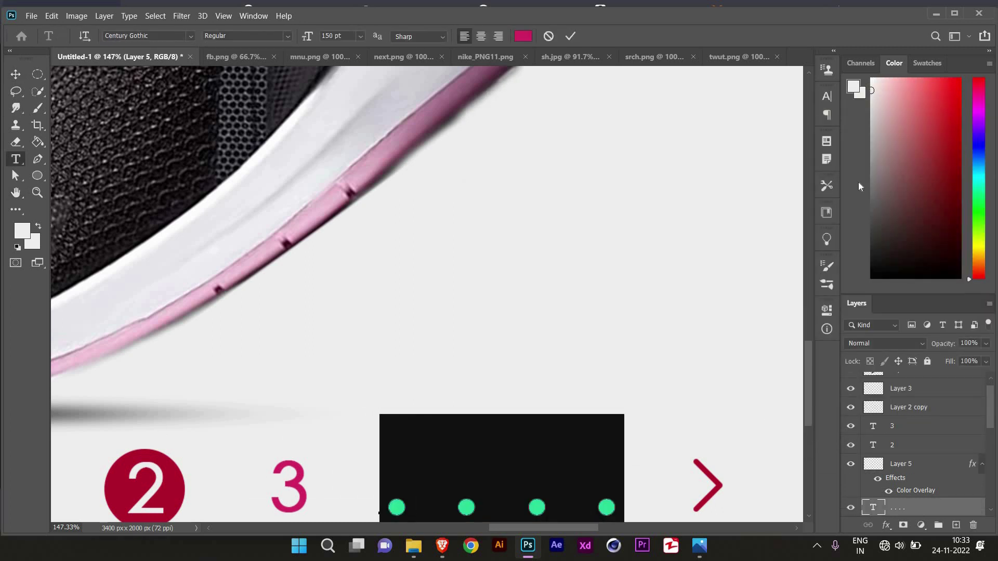
left_click(523, 36)
left_click(145, 484)
left_click(821, 229)
left_click(902, 445)
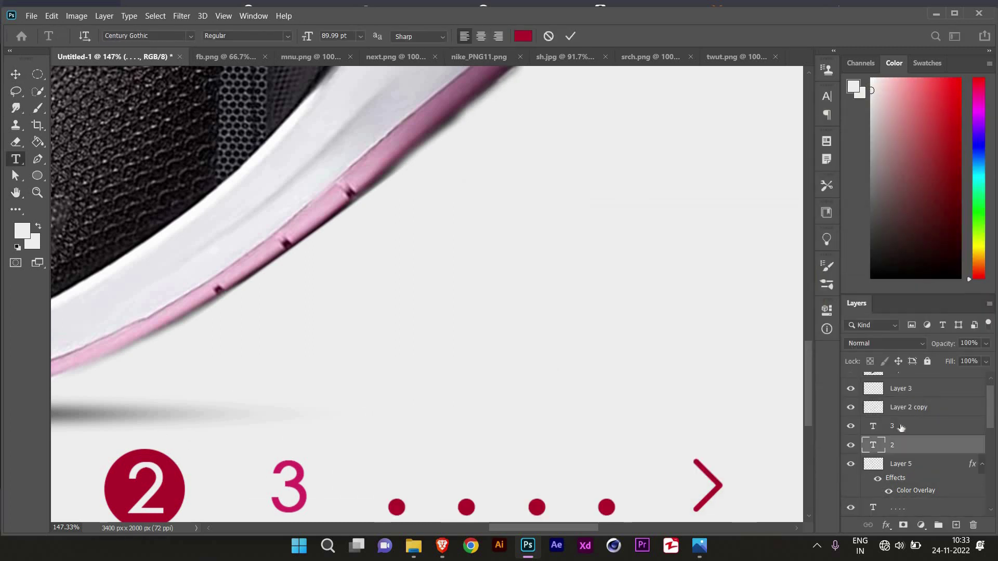
Step: Recolour the numerals 3 and 1 crimson
double_click(873, 427)
left_click(523, 36)
left_click(144, 483)
left_click(877, 245)
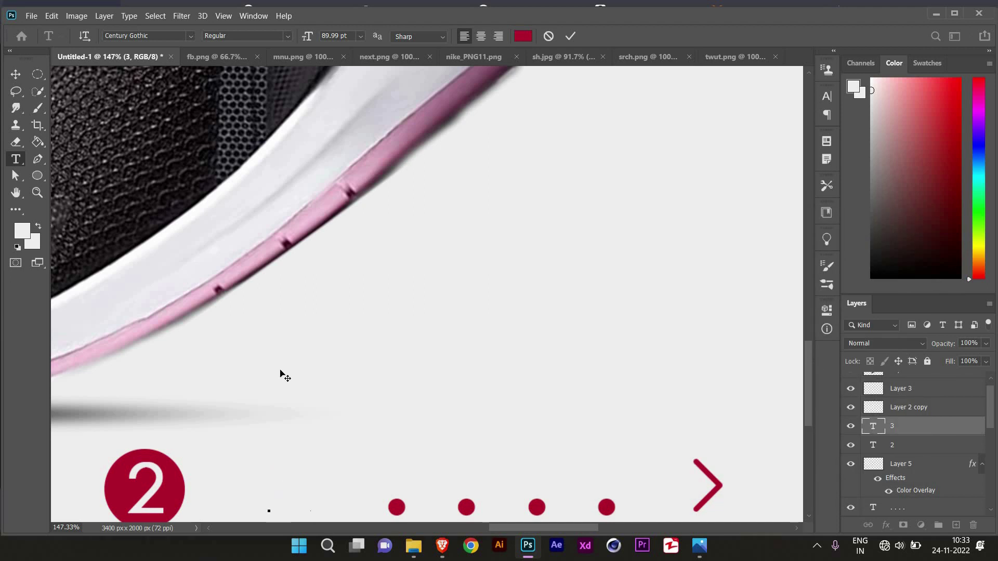
key("ctrl+Return")
key("v")
scroll(416, 364, "left", 5)
scroll(416, 364, "down", 1)
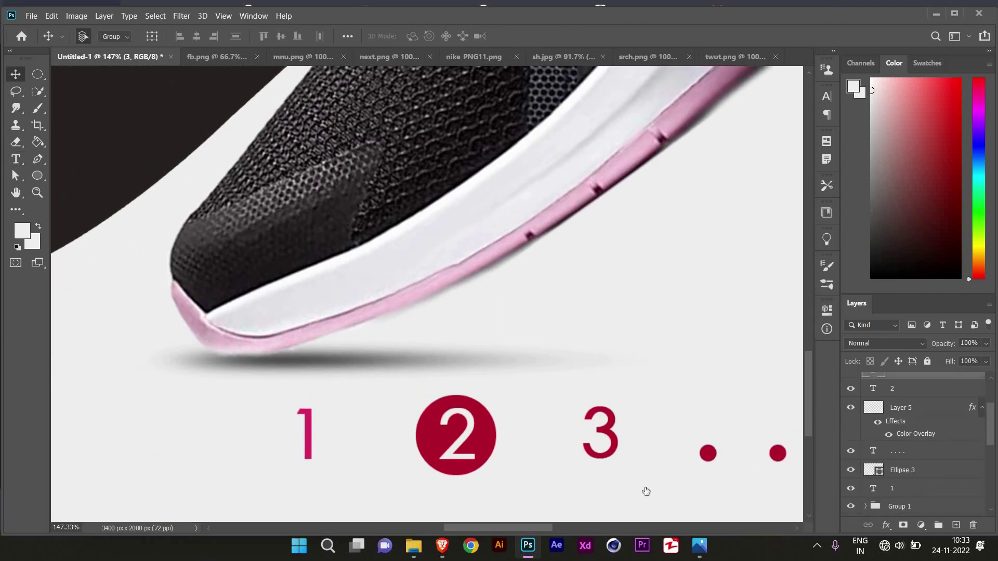
double_click(873, 488)
left_click(523, 36)
left_click(456, 435)
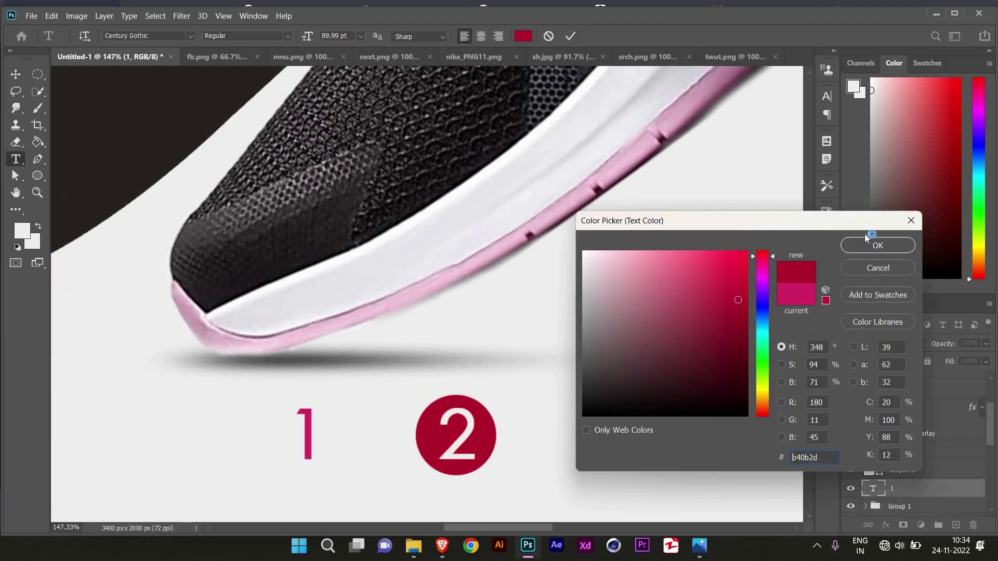
left_click(867, 242)
scroll(803, 419, "down", 3)
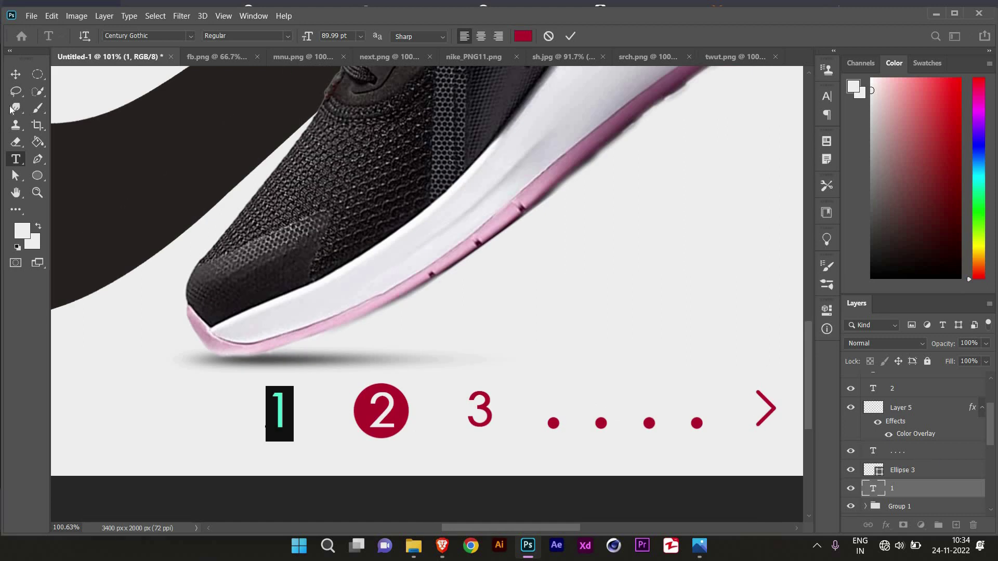
key("ctrl+Return")
Step: Alt-drag a copy of the arrow left of the 1 and flip it horizontally
key("v")
left_click(901, 408)
left_click_drag(765, 410, 199, 410)
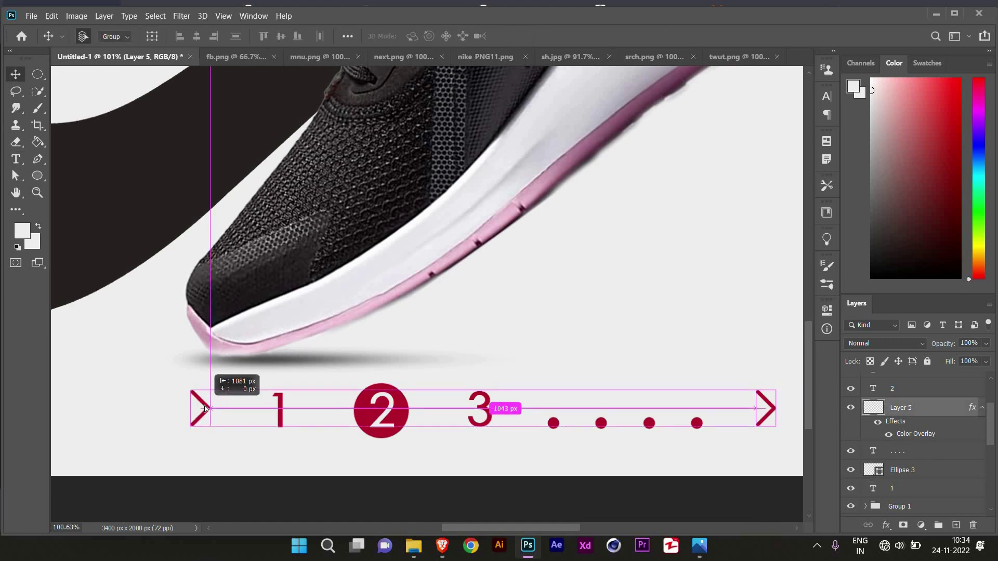
key("ctrl+t")
right_click(196, 416)
left_click(229, 410)
key("Return")
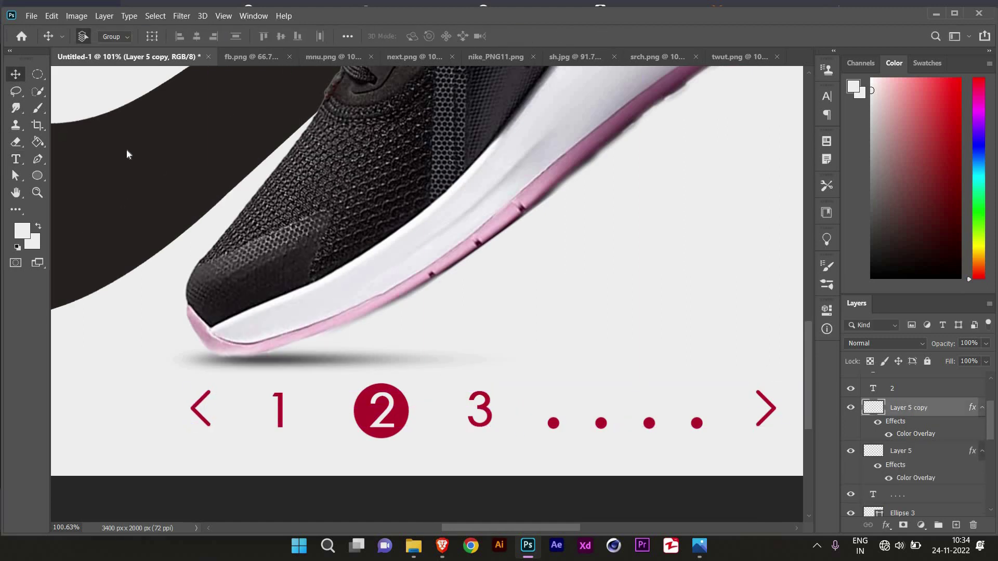
scroll(127, 152, "down", 2)
scroll(379, 353, "down", 3)
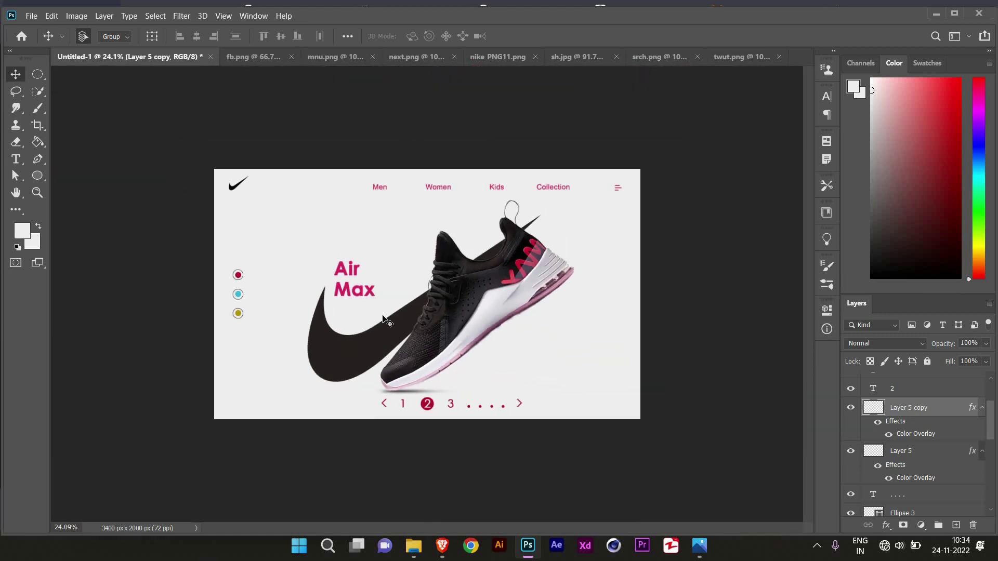
Step: Move Layer 2 up in the Layers panel stack
scroll(915, 442, "down", 3)
left_click(928, 416)
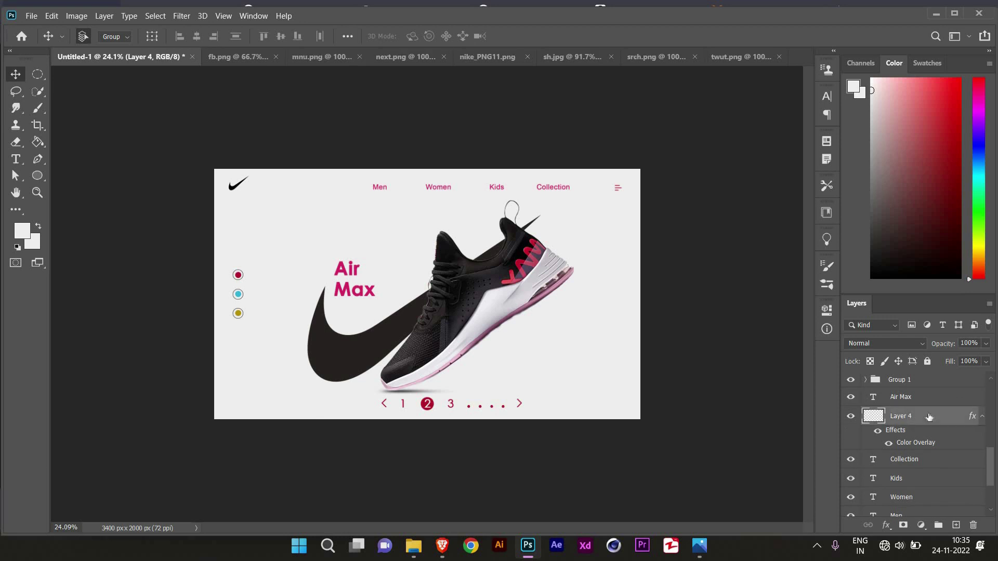
scroll(928, 441, "down", 2)
left_click(923, 464)
left_click_drag(922, 469, 917, 442)
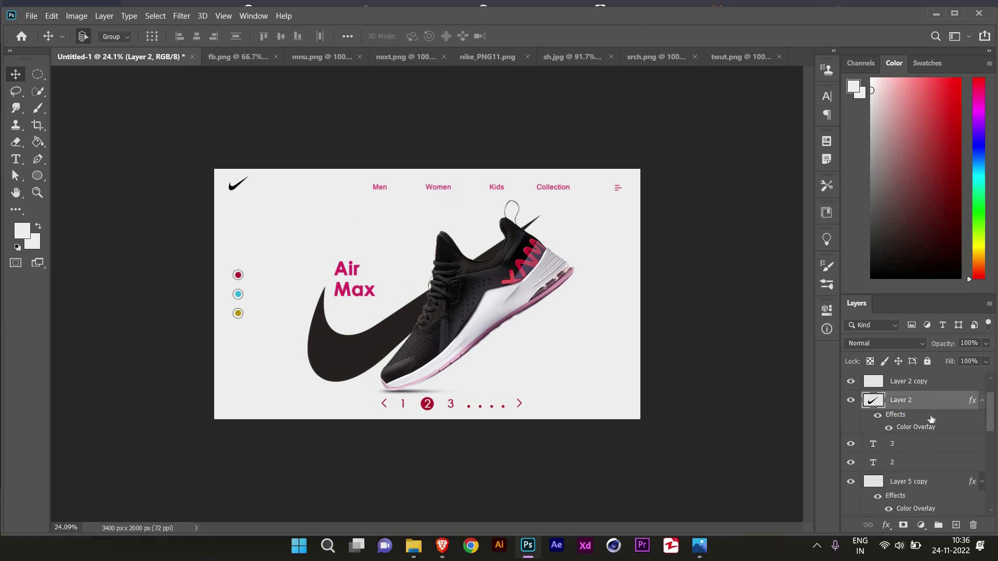
left_click(873, 382, "shift")
key("ctrl+t")
key("Return")
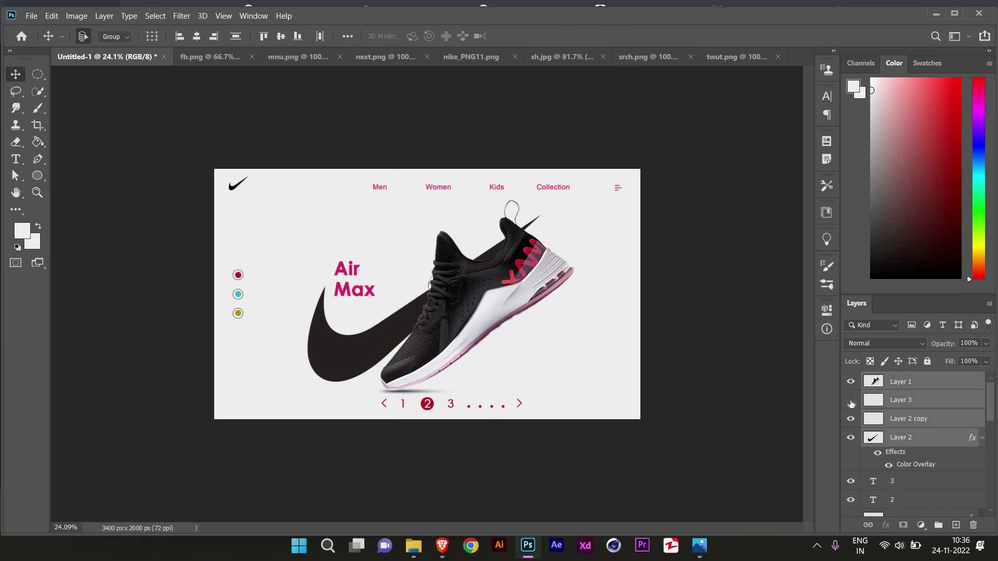
Step: Move Layer 2 copy to the top of the stack and rename it 'logo'
left_click(851, 423)
left_click_drag(884, 418, 901, 382)
double_click(901, 382)
type("logo")
key("Return")
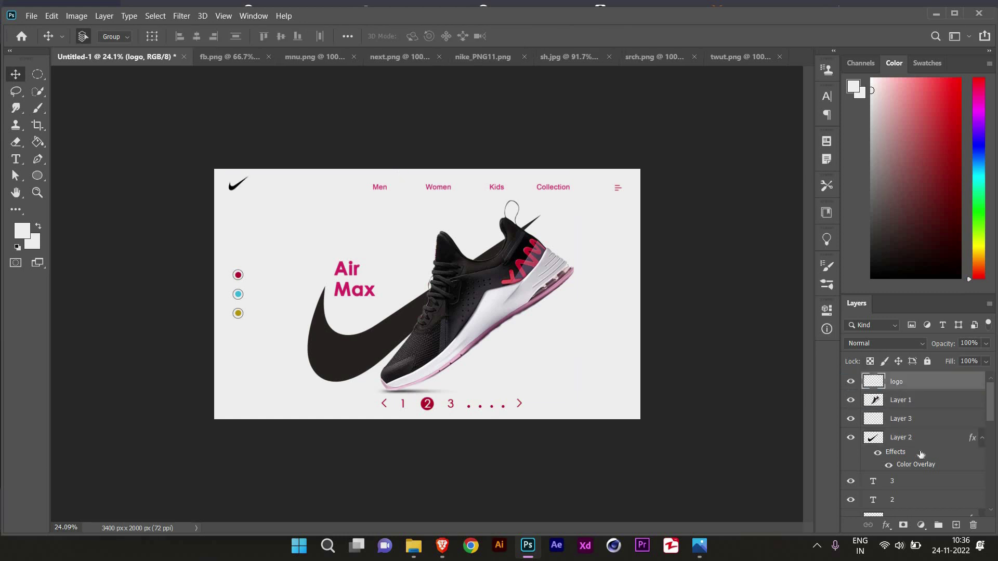
Step: Scale the swoosh, shoe and Layer 2 together to about 96% and recentre
left_click(917, 439)
left_click(901, 400, "shift")
key("ctrl+t")
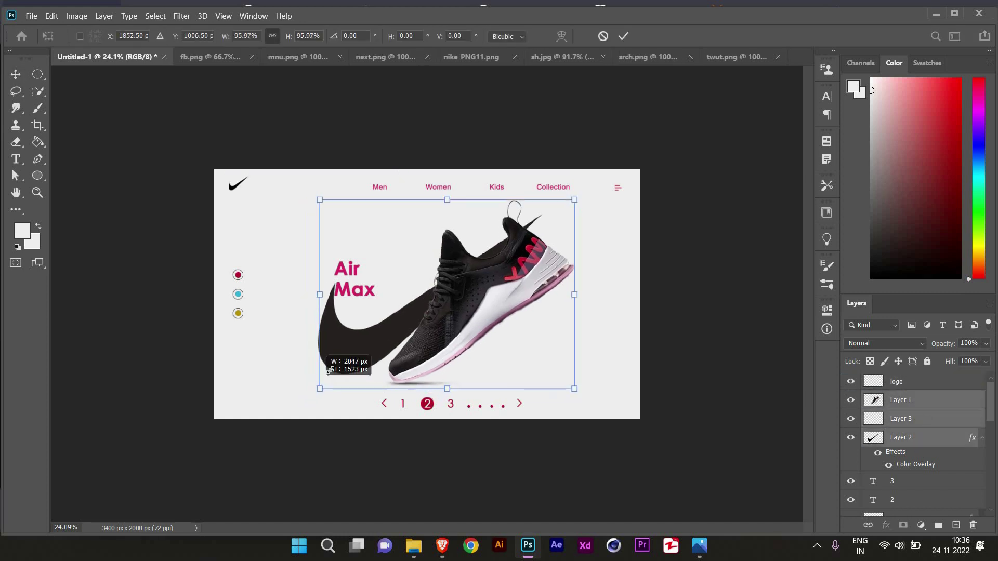
left_click_drag(387, 348, 381, 341)
key("Return")
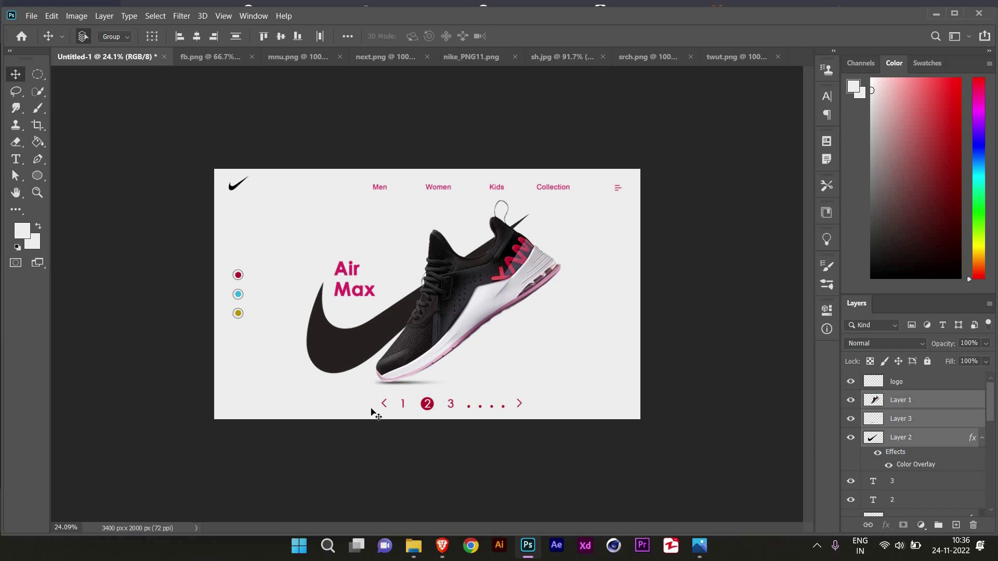
Step: On the background layer, draw a closed Pen path with a curving left edge on the right side
left_click(38, 159)
key("alt+comma")
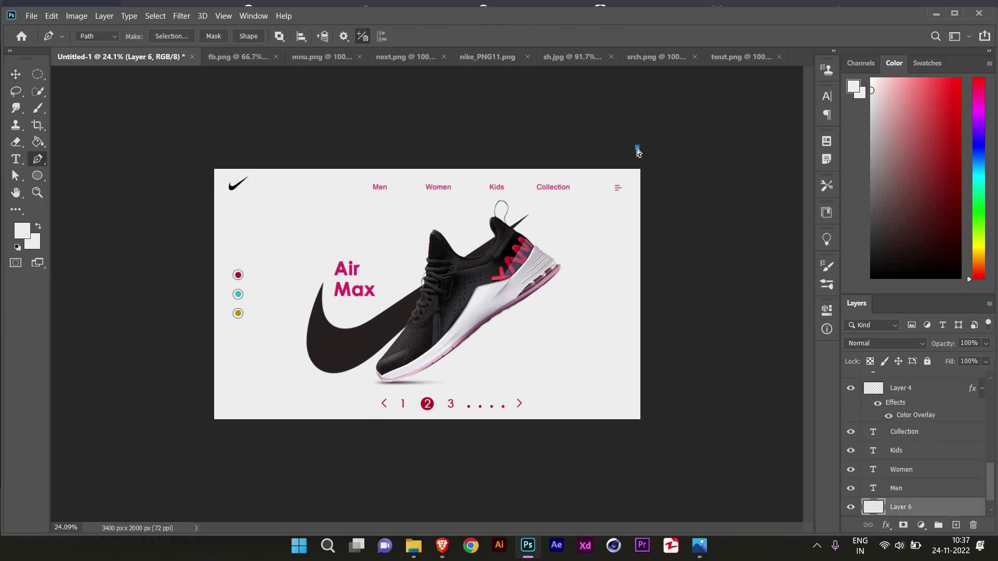
key("ctrl+s")
key("Escape")
left_click(649, 132)
left_click_drag(510, 258, 546, 351)
left_click_drag(505, 445, 528, 467)
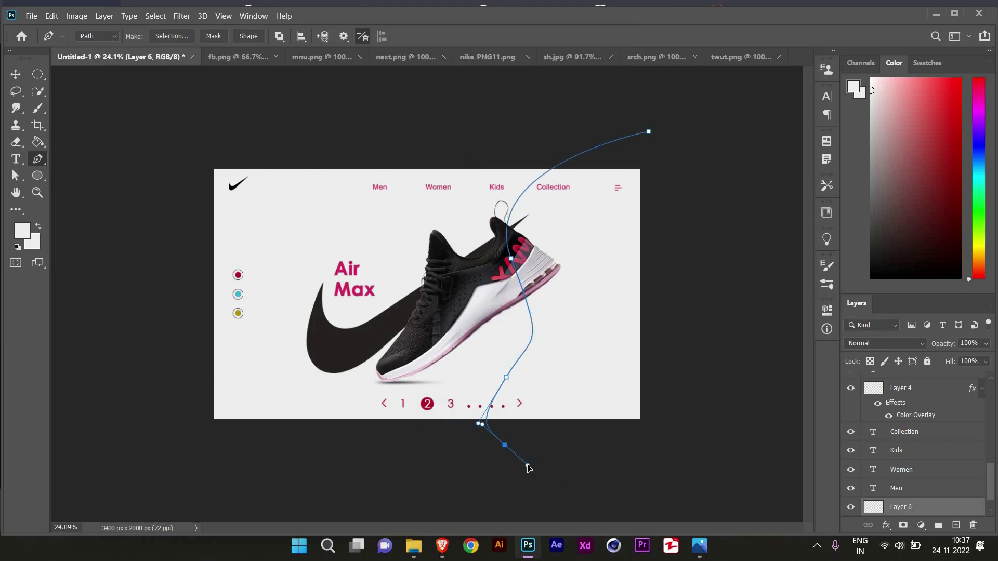
left_click_drag(648, 450, 673, 426)
left_click_drag(712, 252, 712, 208)
left_click(649, 132)
Step: Convert the path to a selection, fill it with sampled crimson, and deselect
key("ctrl+Return")
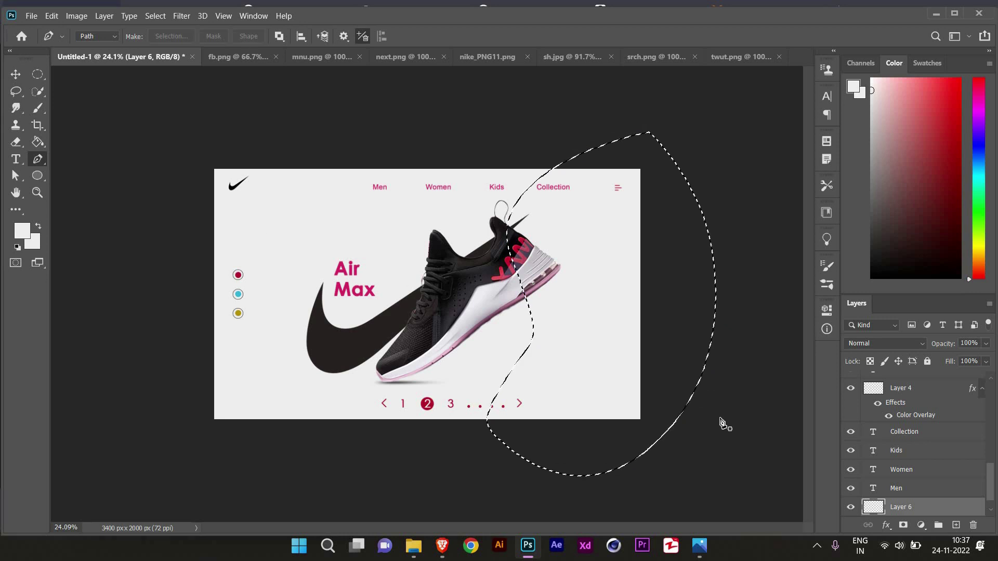
left_click(853, 87)
left_click(510, 255)
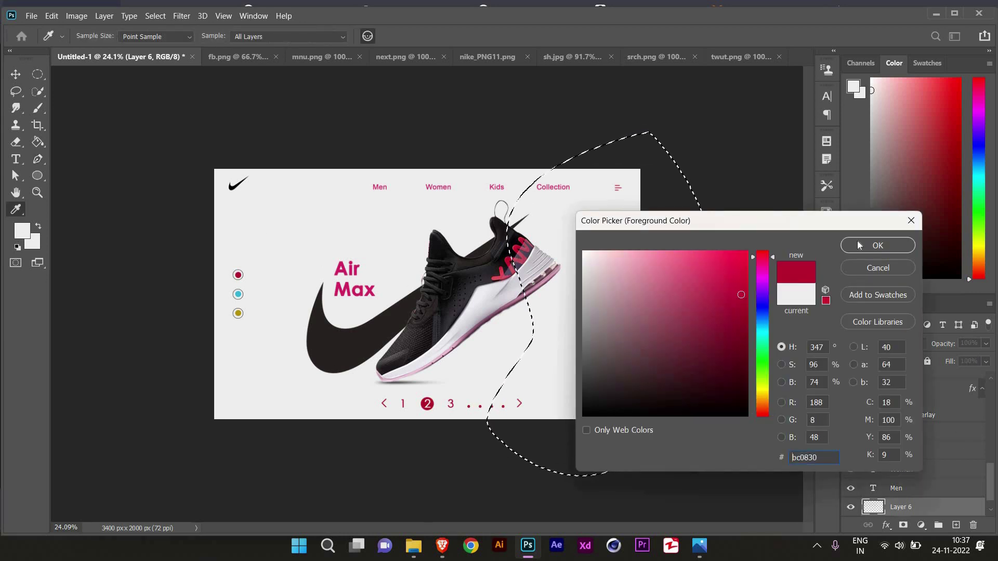
key("Return")
key("alt+BackSpace")
key("ctrl+d")
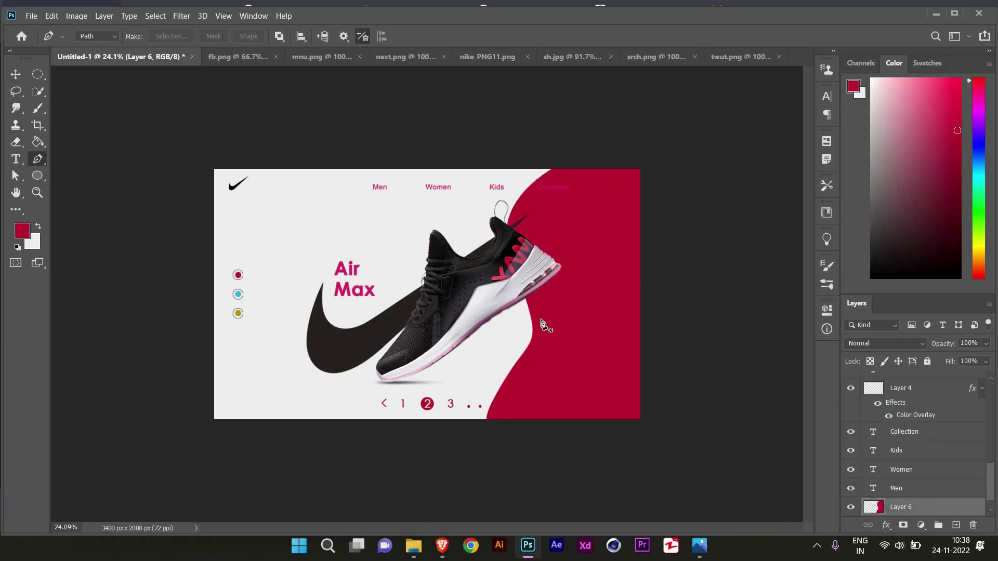
scroll(540, 325, "up", 5)
Step: Give Layer 6 a crimson drop shadow with a wider spread and larger size
scroll(929, 495, "down", 1)
double_click(929, 492)
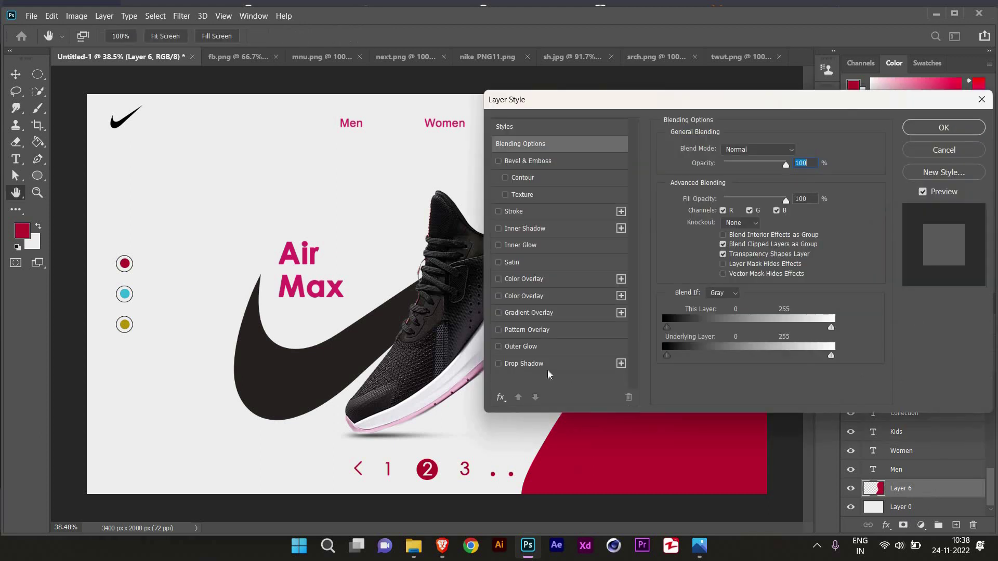
left_click_drag(571, 106, 691, 98)
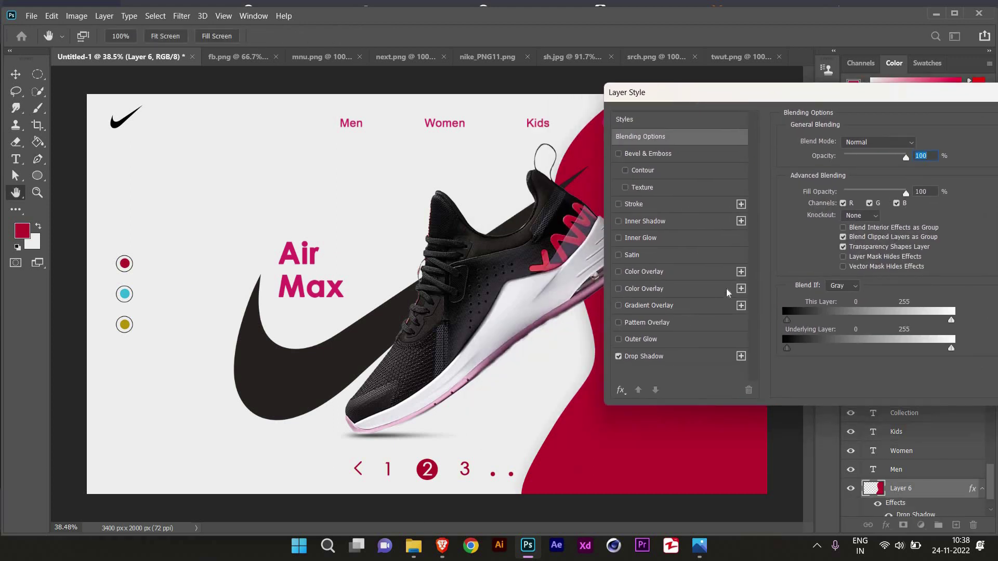
left_click(644, 356)
left_click(918, 143)
left_click(543, 447)
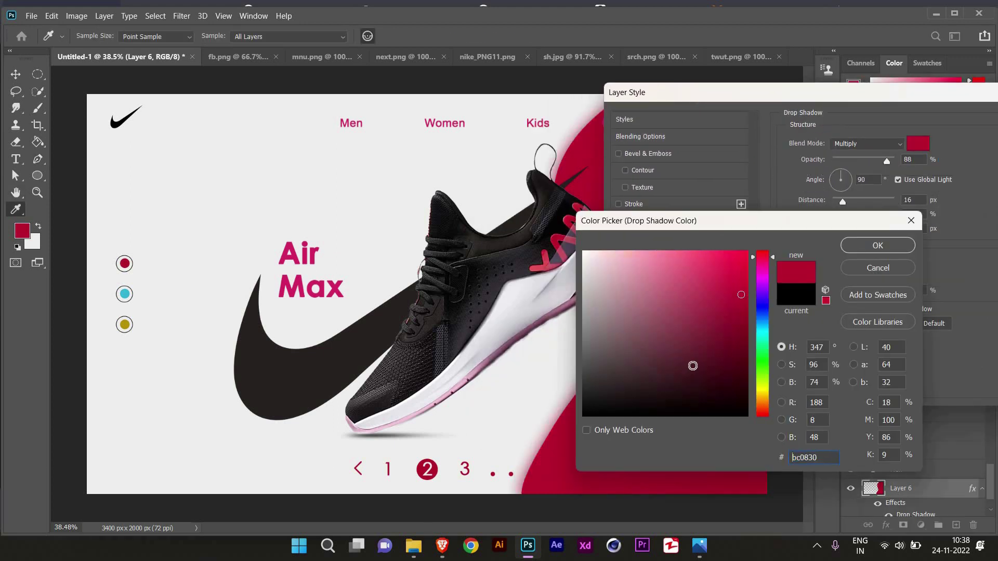
left_click(877, 246)
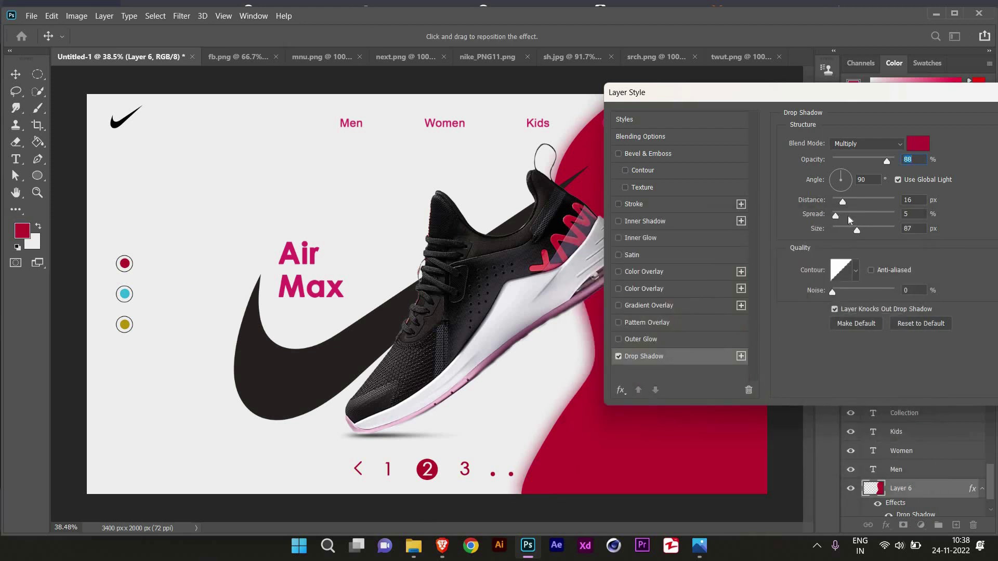
mouse_move(847, 217)
left_mouse_down()
mouse_move(881, 221)
mouse_move(875, 202)
mouse_move(834, 241)
mouse_move(847, 238)
left_mouse_up()
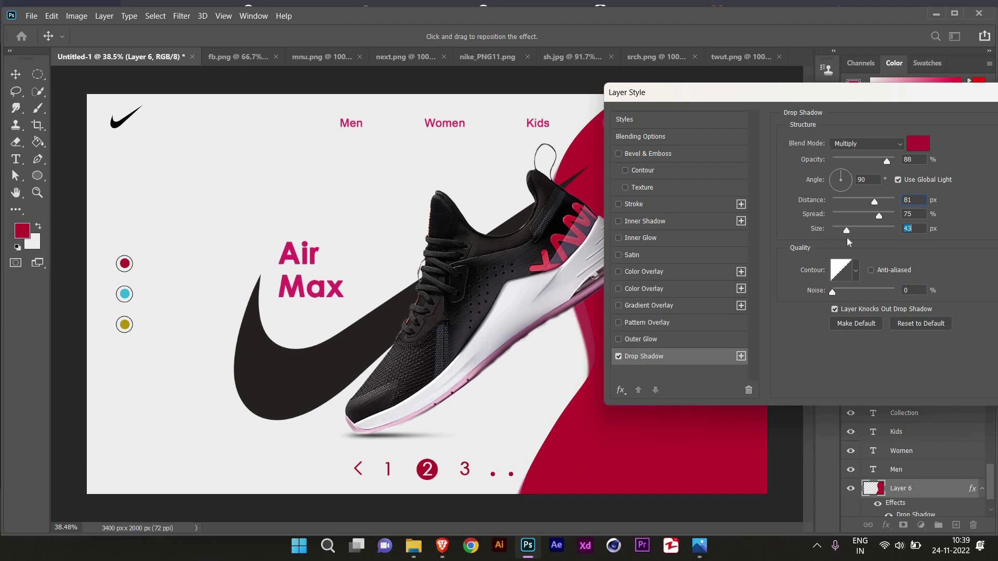
mouse_move(775, 93)
left_mouse_down()
mouse_move(847, 257)
mouse_move(844, 98)
left_mouse_up()
Step: Change the shadow to black with Distance 28, Spread 29, Size 169 and Opacity 27%, and apply it
left_click(690, 520)
left_click(690, 503)
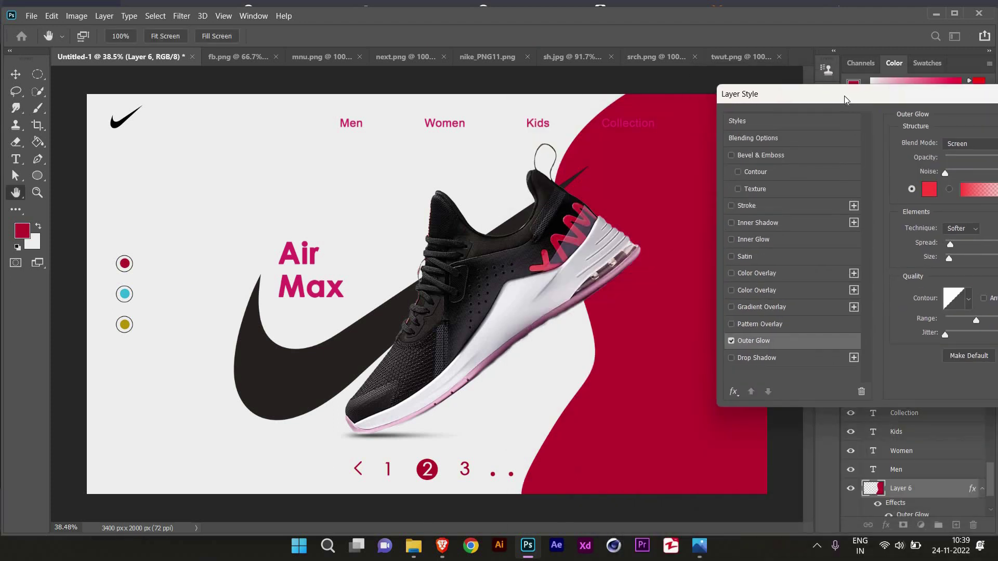
left_click(748, 358)
left_click_drag(780, 94, 23, 108)
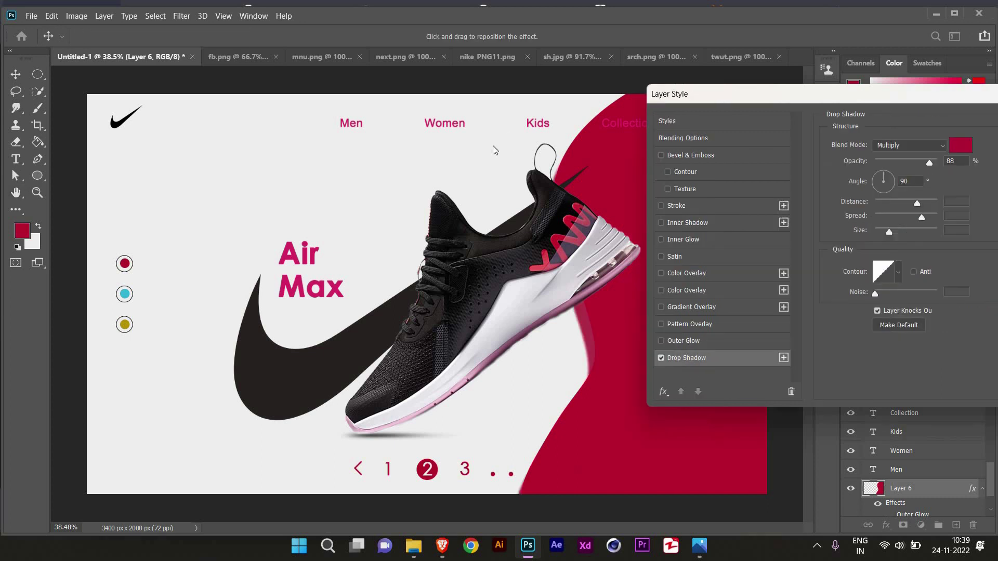
left_click(275, 158)
type("000000")
key("Return")
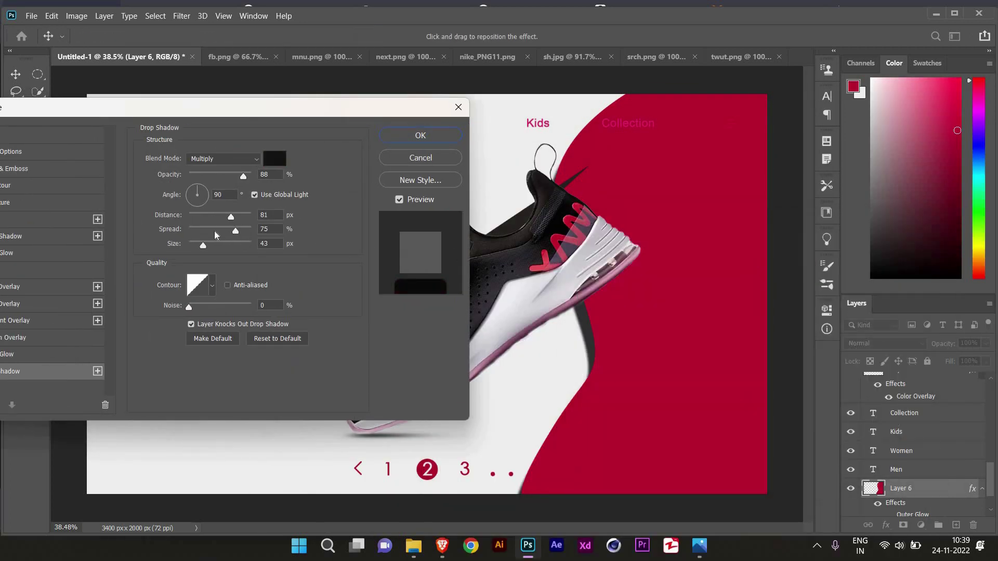
mouse_move(235, 230)
left_mouse_down()
mouse_move(207, 231)
mouse_move(207, 217)
mouse_move(233, 244)
left_mouse_up()
left_click_drag(243, 177, 206, 176)
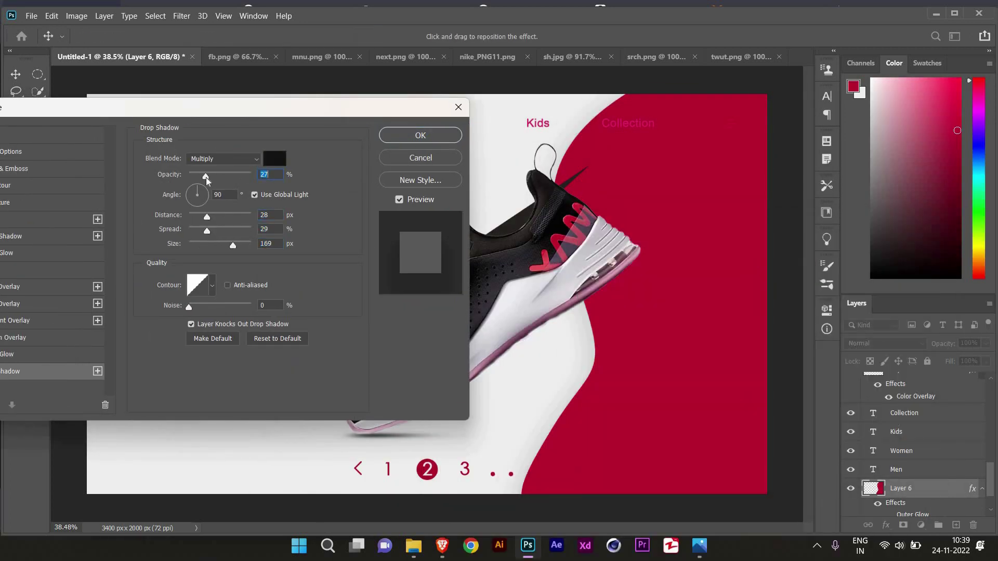
left_click(394, 137)
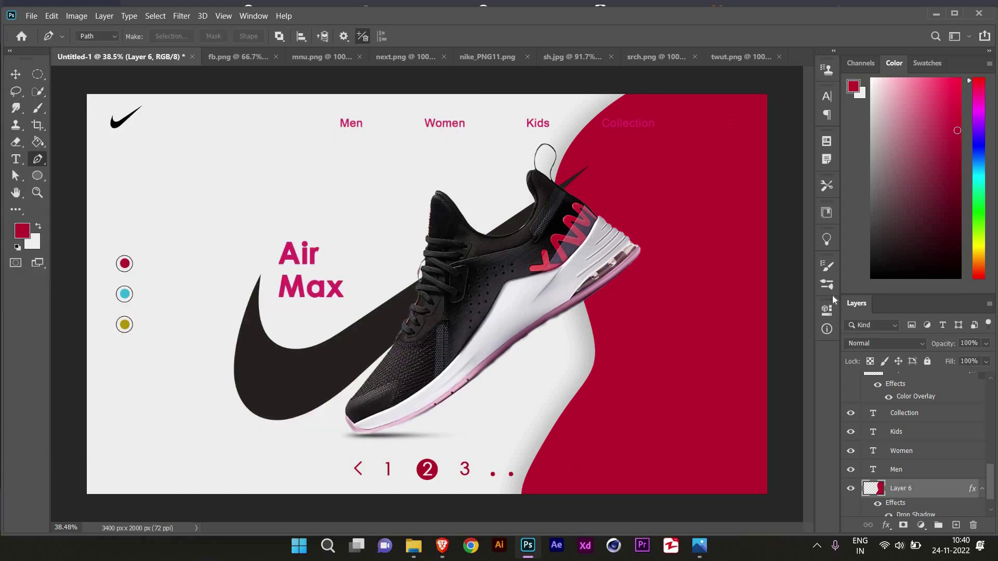
scroll(910, 447, "up", 3)
Step: Give the Layer 5 next arrow a white Color Overlay
left_click(903, 424)
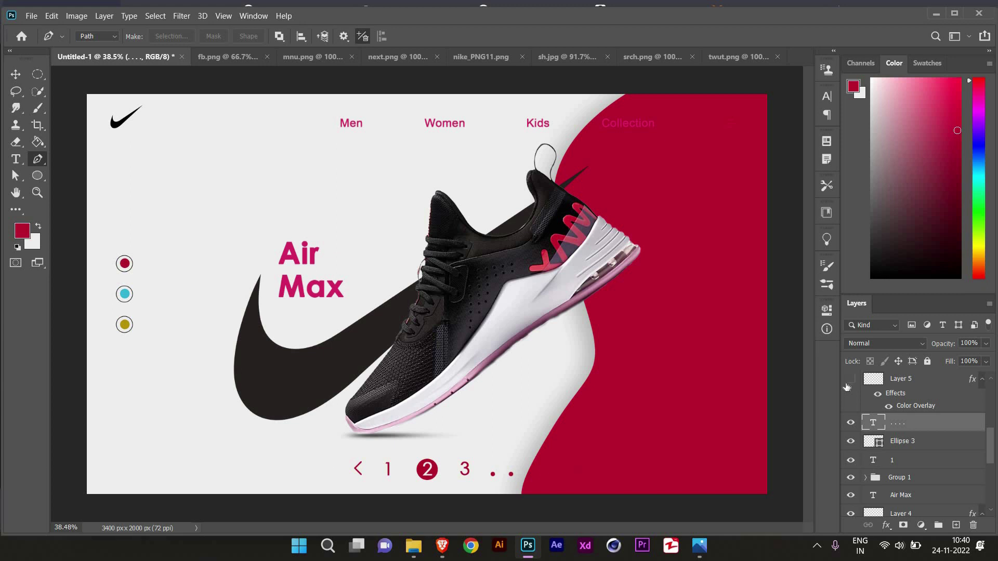
scroll(850, 393, "up", 2)
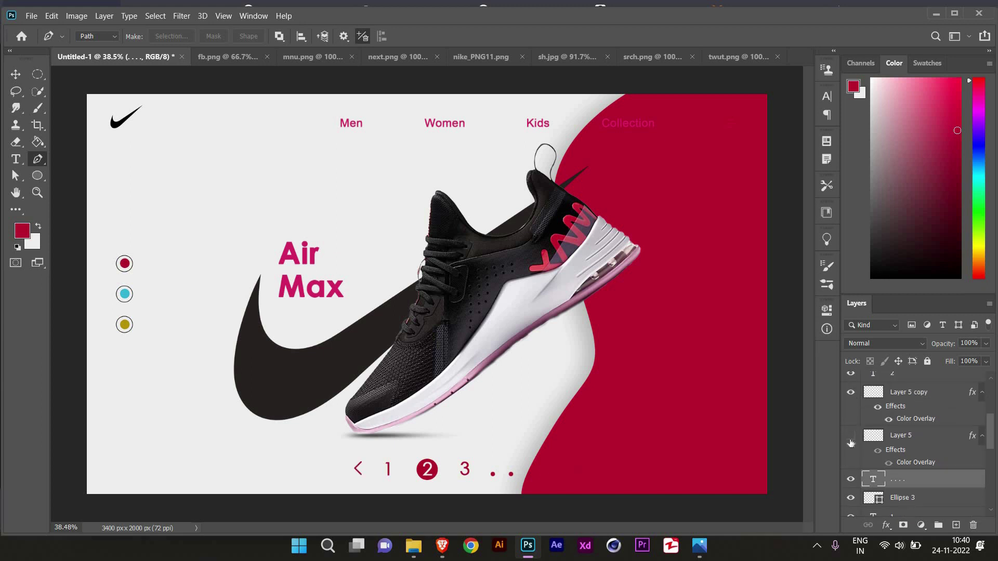
left_click(902, 436)
double_click(916, 462)
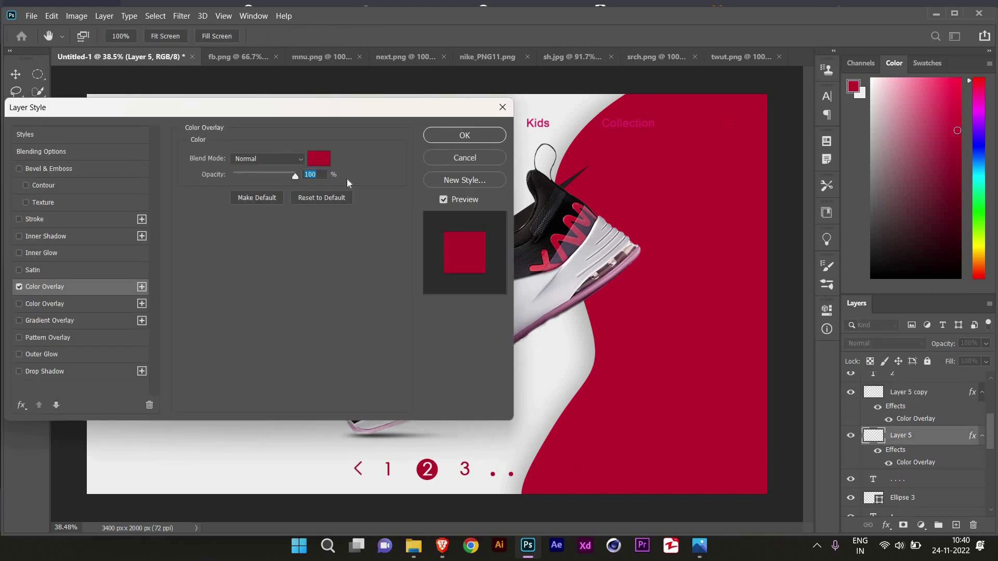
left_click(318, 158)
left_click(586, 229)
left_click(878, 244)
left_click(464, 134)
Step: Recolour the trailing pagination dots on the crimson area white
left_click(921, 485)
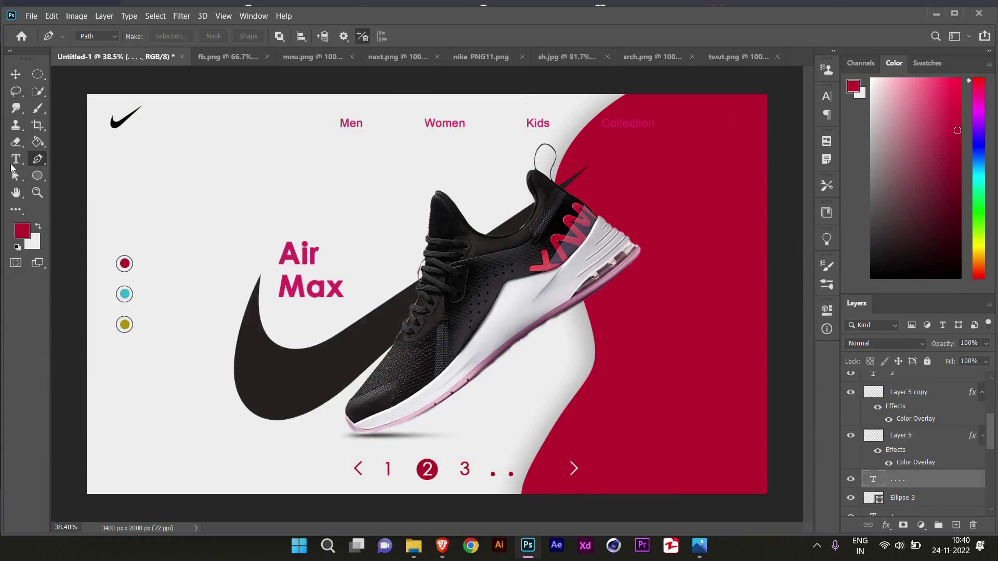
key("t")
left_click_drag(543, 470, 553, 472)
left_click(523, 36)
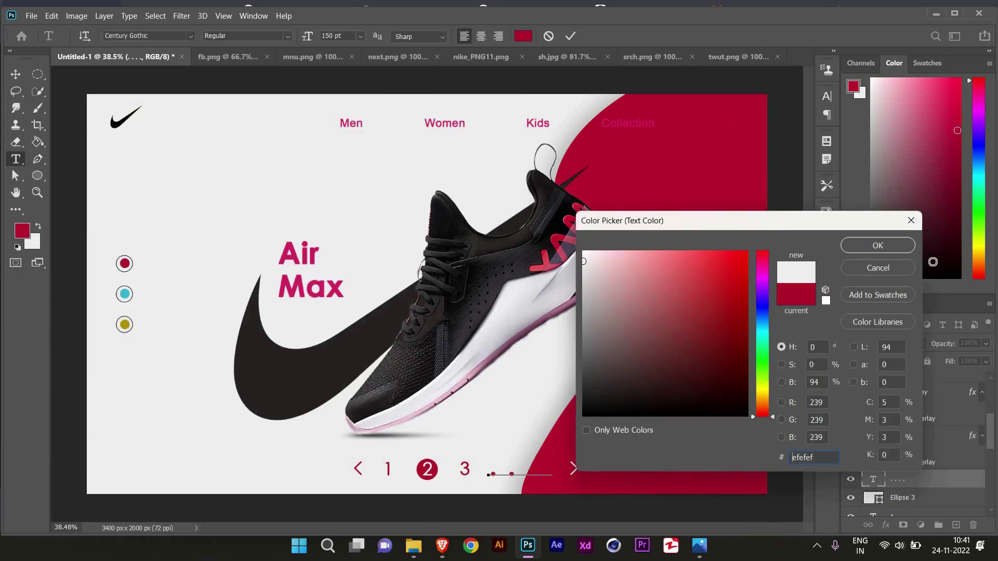
left_click(587, 255)
key("Return")
scroll(923, 473, "down", 3)
left_click(901, 480)
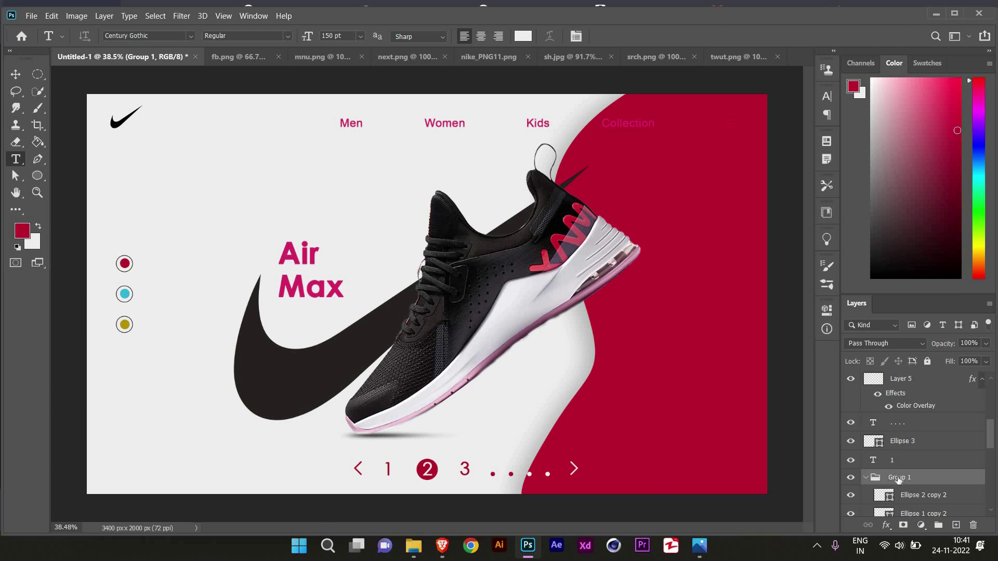
Step: Make the Collection nav text white
scroll(898, 481, "down", 3)
left_click(602, 122)
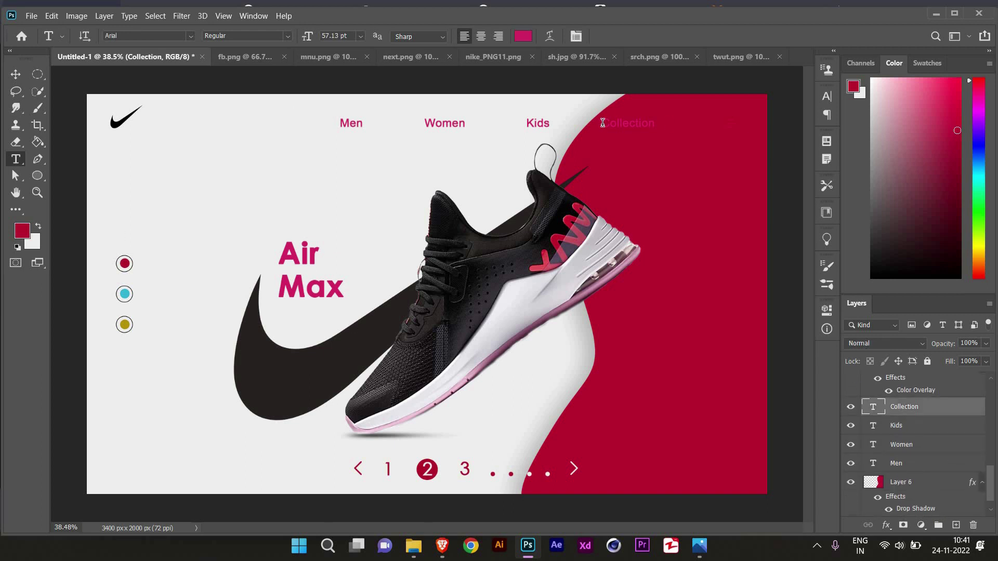
double_click(602, 123)
left_click(523, 36)
left_click(865, 246)
Step: Give the Layer 4 menu icon a white Color Overlay
scroll(851, 384, "up", 1)
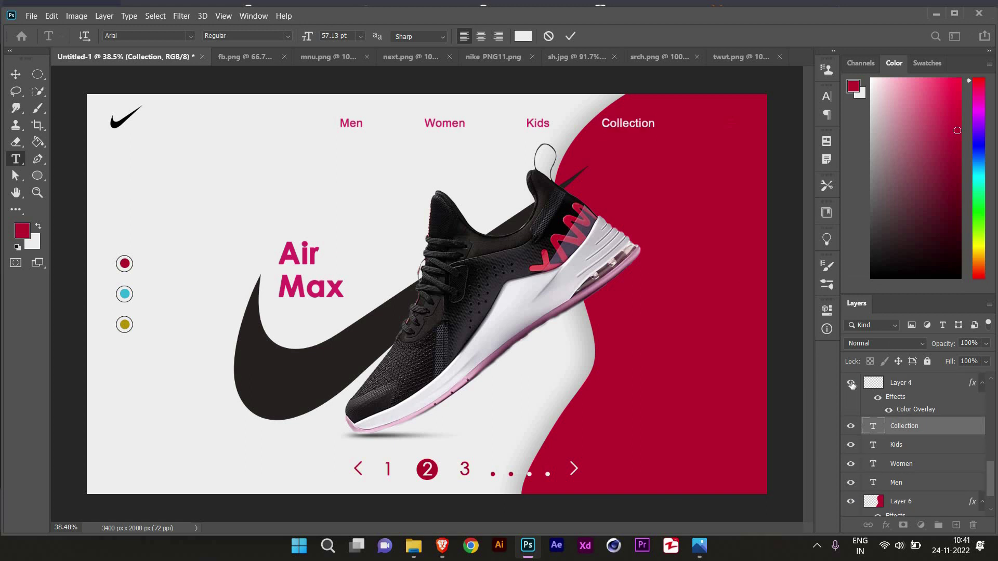
left_click(921, 414)
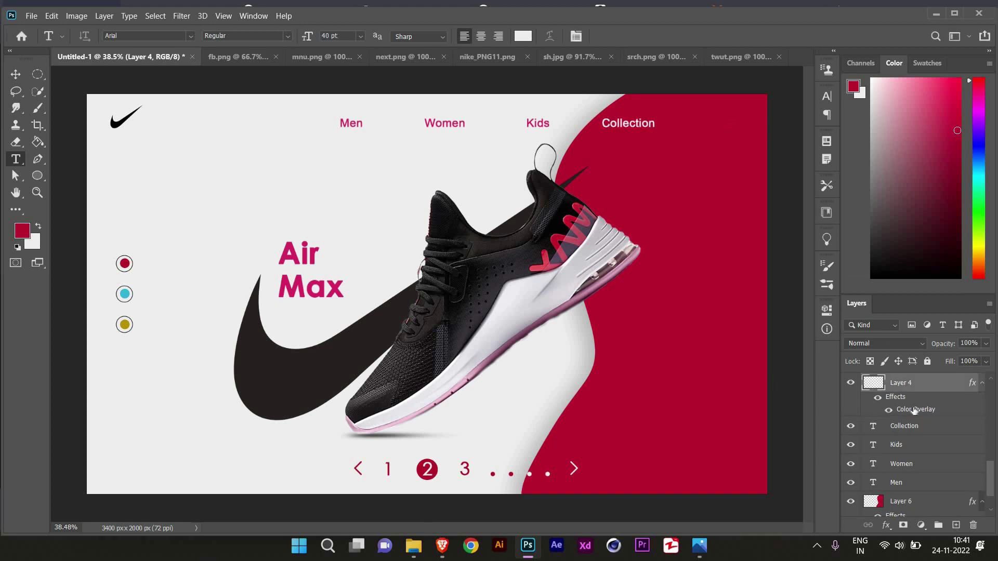
double_click(914, 409)
left_click(319, 158)
left_click(584, 249)
left_click(880, 245)
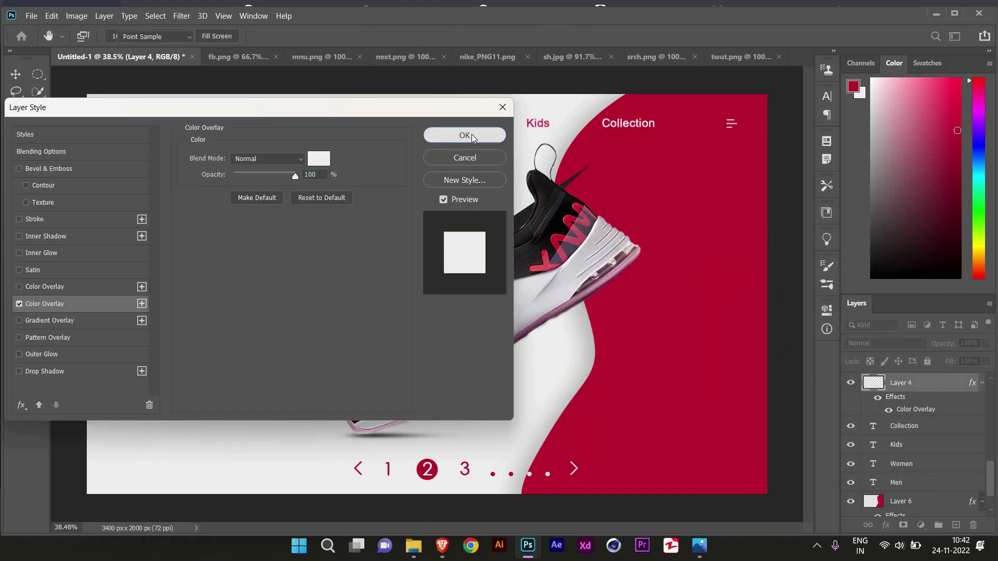
left_click(472, 135)
left_click(903, 446)
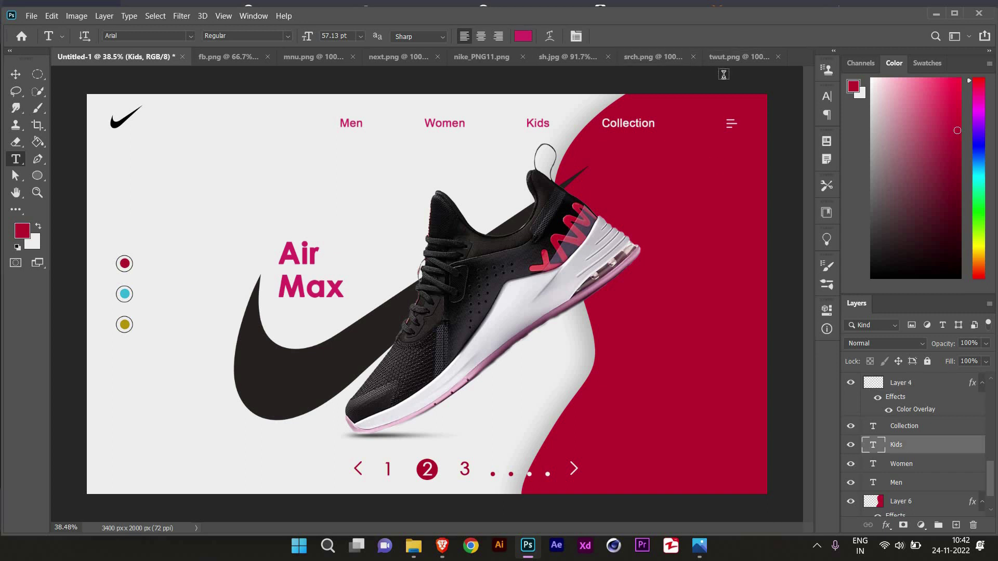
left_click(608, 56)
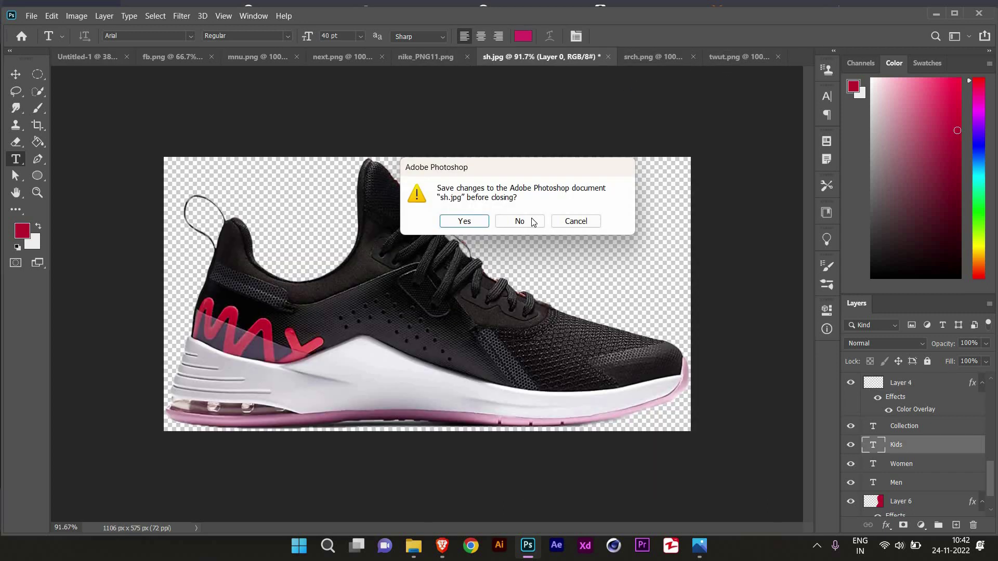
Step: Close sh.jpg without saving, along with the other unneeded image tabs
key("Escape")
left_click(398, 57)
left_click(322, 56)
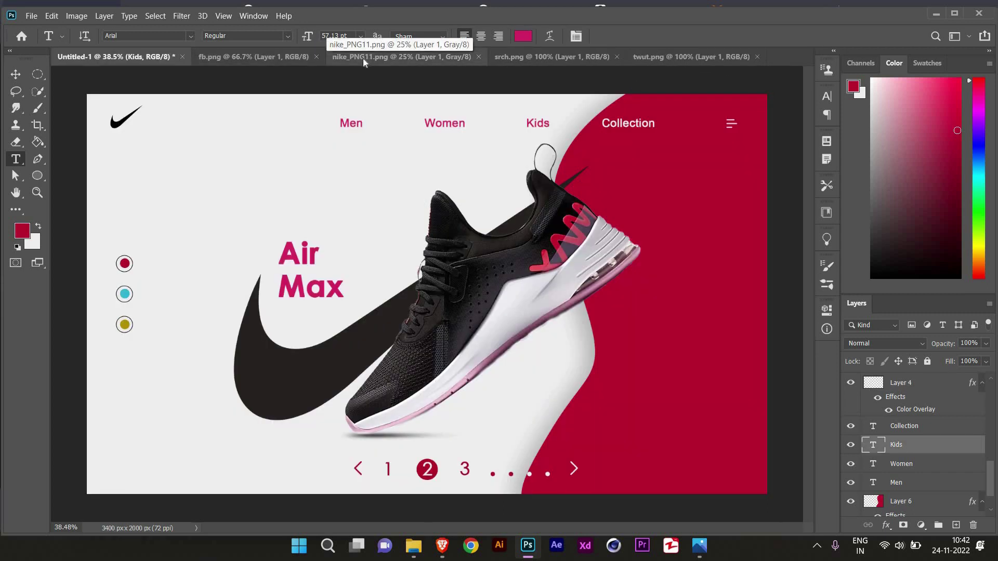
left_click(457, 56)
Step: Bring srch.png into the banner, scale it to 21% and place it beside the menu icon
left_click(390, 56)
key("v")
mouse_move(401, 316)
left_mouse_down()
mouse_move(670, 179)
mouse_move(655, 162)
left_mouse_up()
key("ctrl+t")
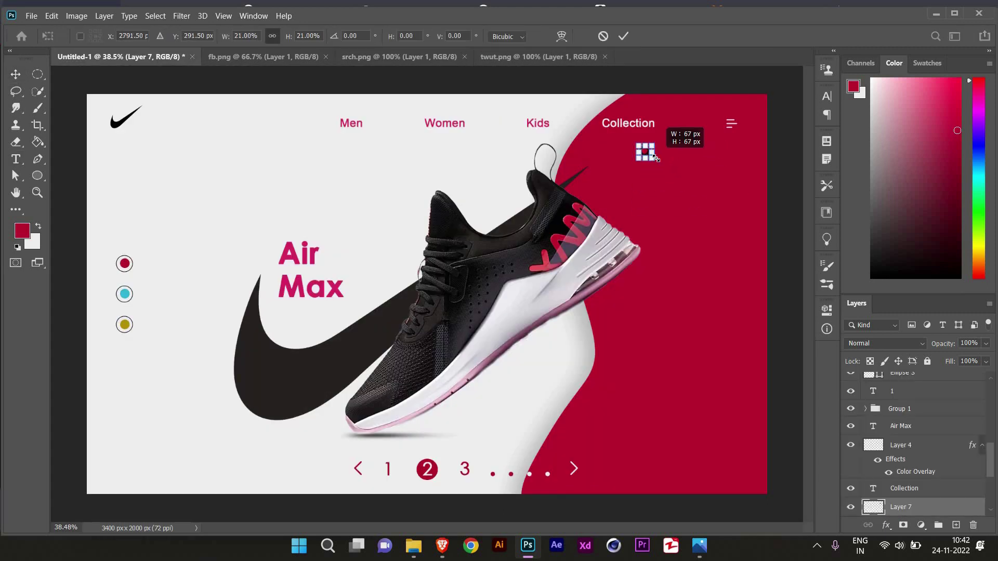
scroll(652, 152, "up", 3)
scroll(652, 152, "up", 2)
left_click_drag(531, 214, 661, 155)
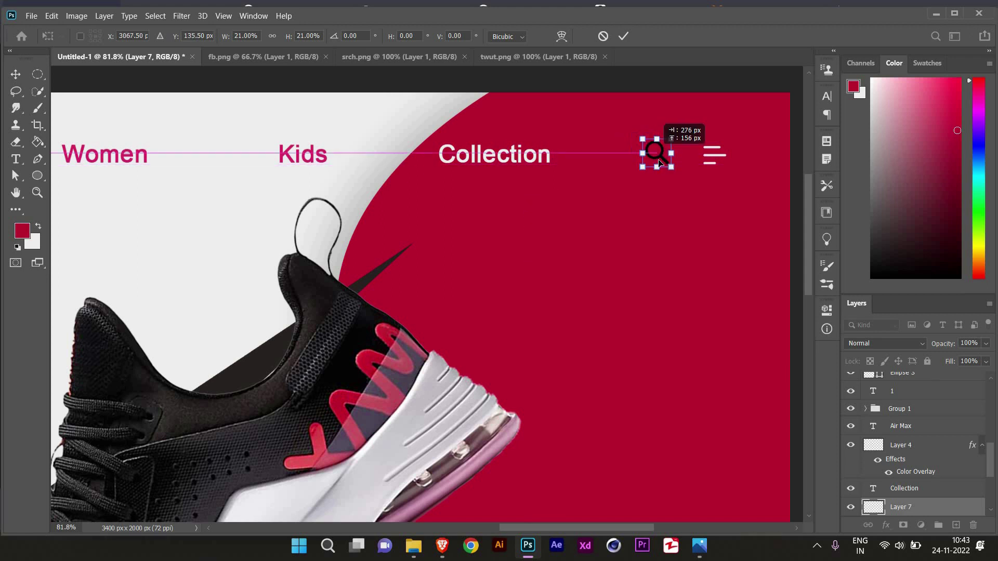
key("Return")
Step: Add a white Color Overlay to the search icon
scroll(914, 453, "down", 3)
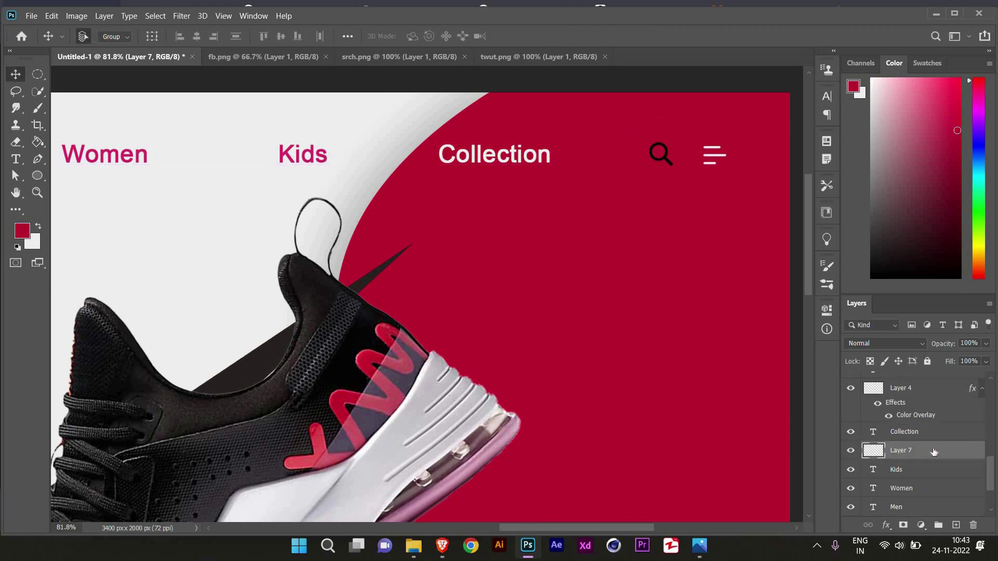
double_click(935, 451)
left_click(99, 301)
left_click(484, 135)
Step: Recolour the Kids nav text a deeper crimson
scroll(395, 232, "down", 3)
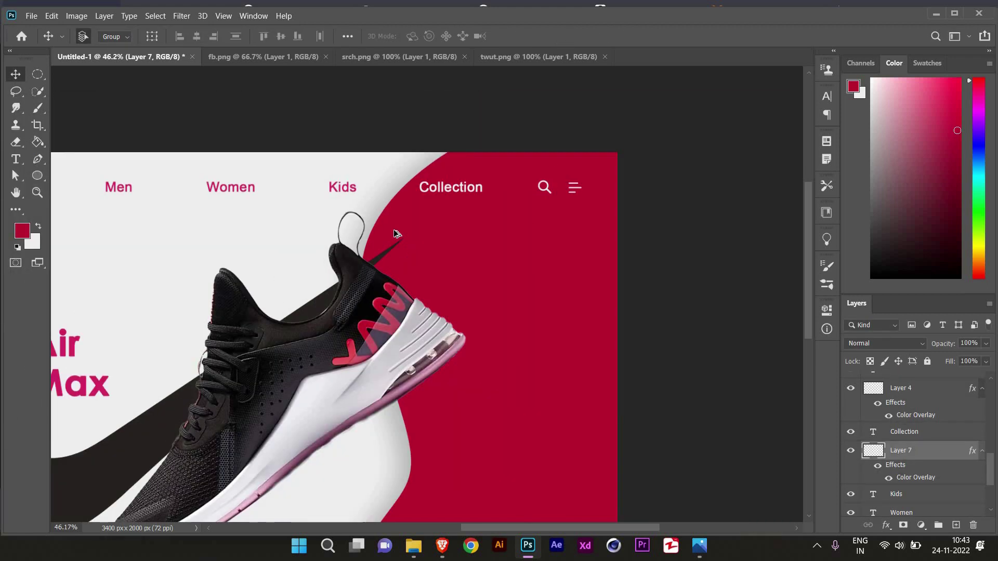
scroll(257, 295, "down", 2)
scroll(879, 422, "down", 1)
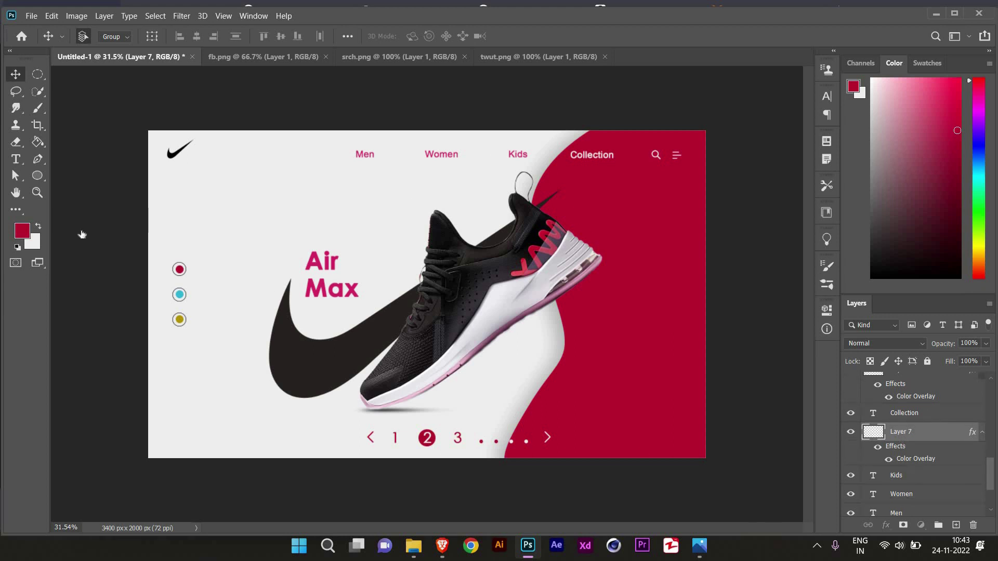
left_click(897, 475)
key("t")
left_click(508, 155)
left_click(523, 36)
left_click(902, 250)
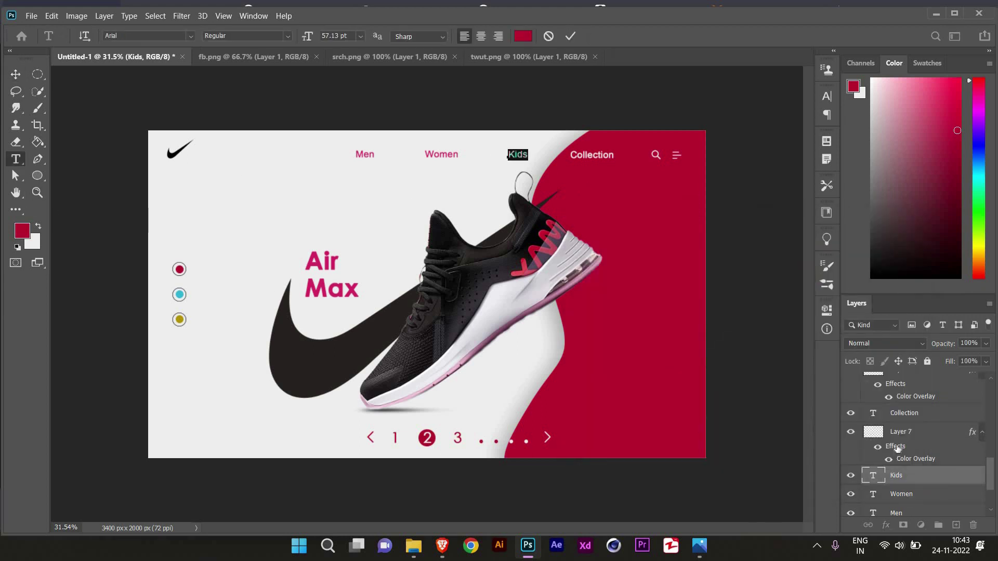
Step: Recolour the Women and Men nav text the same deeper crimson
left_click(901, 475)
left_click(441, 154)
left_click(523, 36)
left_click(878, 246)
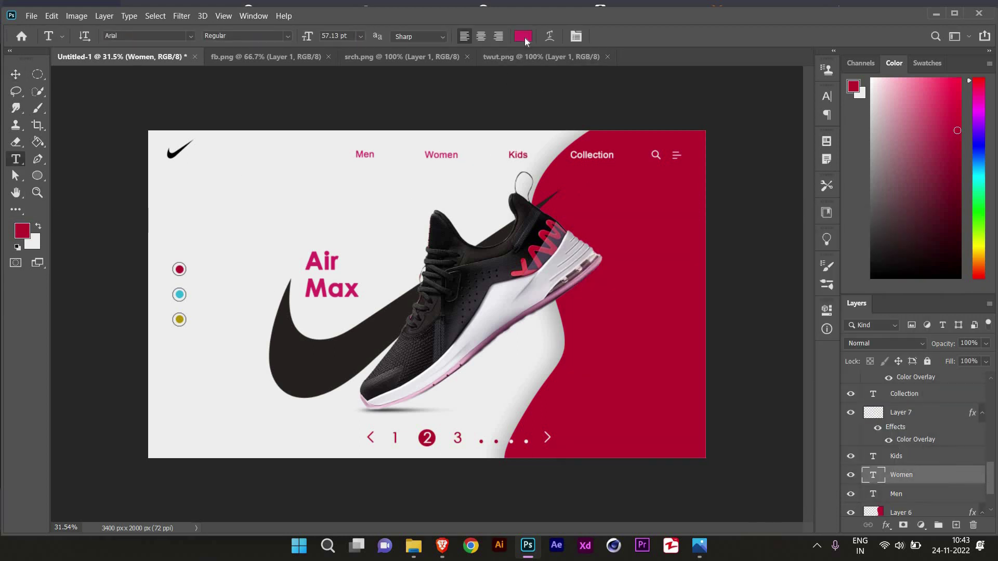
left_click(897, 493)
left_click(365, 155)
left_click(523, 36)
left_click(877, 245)
left_click(523, 36)
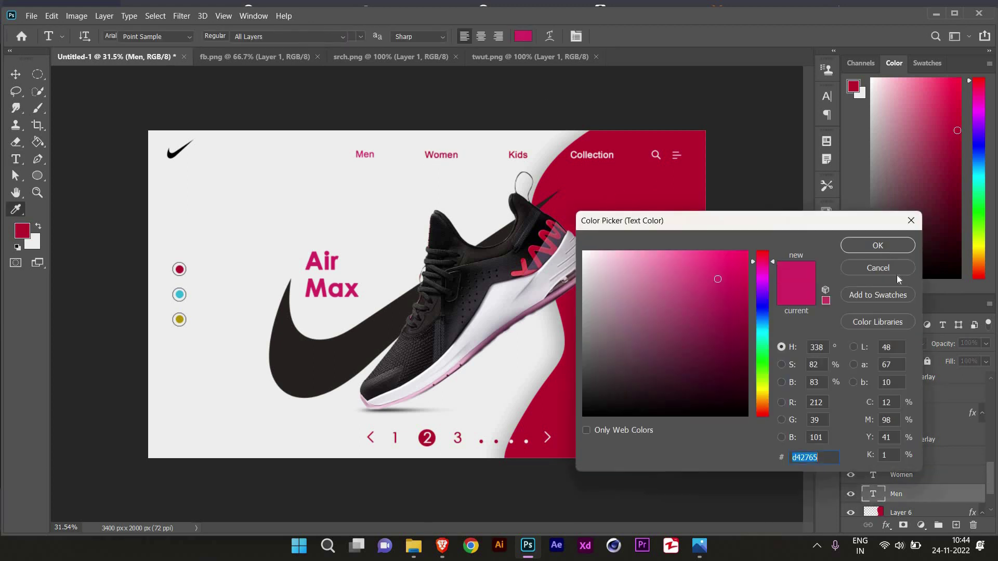
left_click(878, 245)
scroll(930, 457, "up", 2)
scroll(936, 467, "up", 2)
scroll(936, 470, "down", 2)
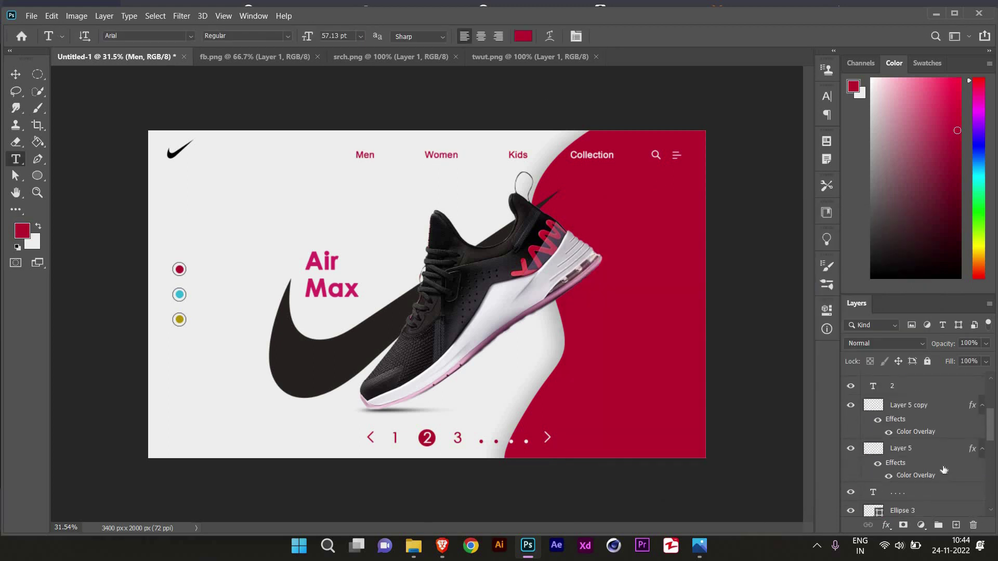
scroll(930, 472, "down", 1)
scroll(922, 473, "down", 2)
scroll(915, 474, "down", 1)
scroll(912, 476, "down", 3)
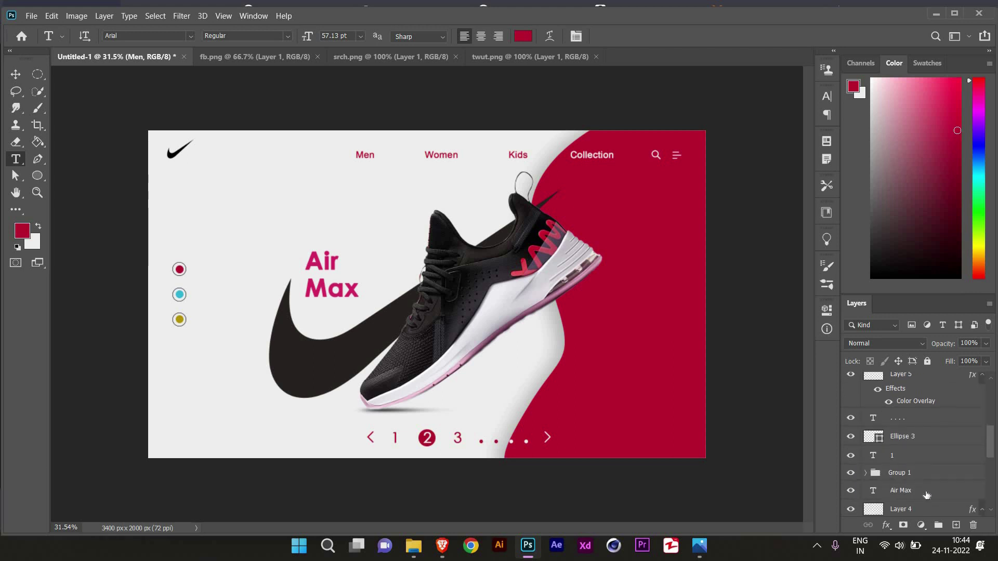
left_click(901, 490)
left_click(523, 36)
left_click(880, 244)
left_click(865, 472)
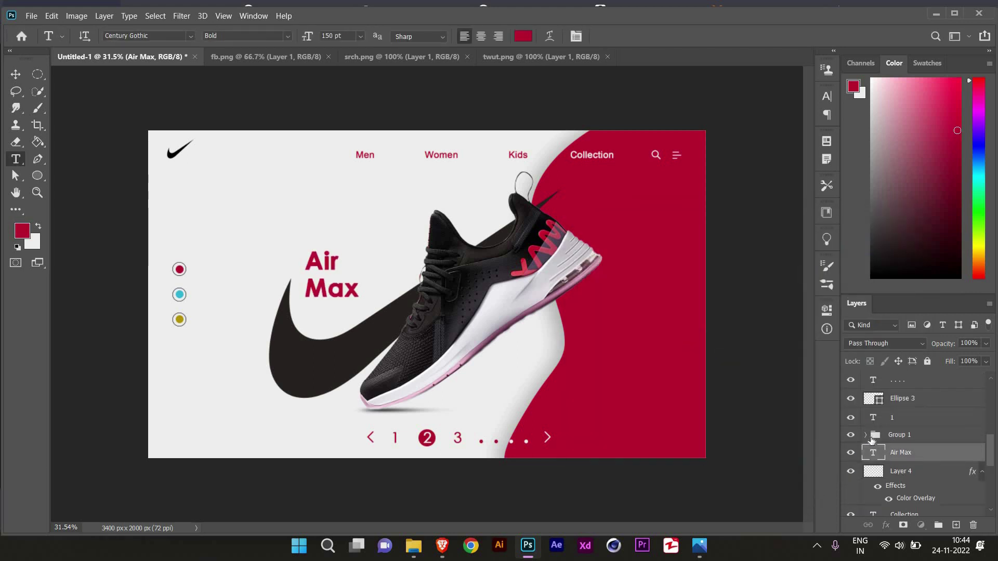
left_click(899, 435)
left_click(920, 452)
left_click(916, 471, "shift")
key("ctrl+t")
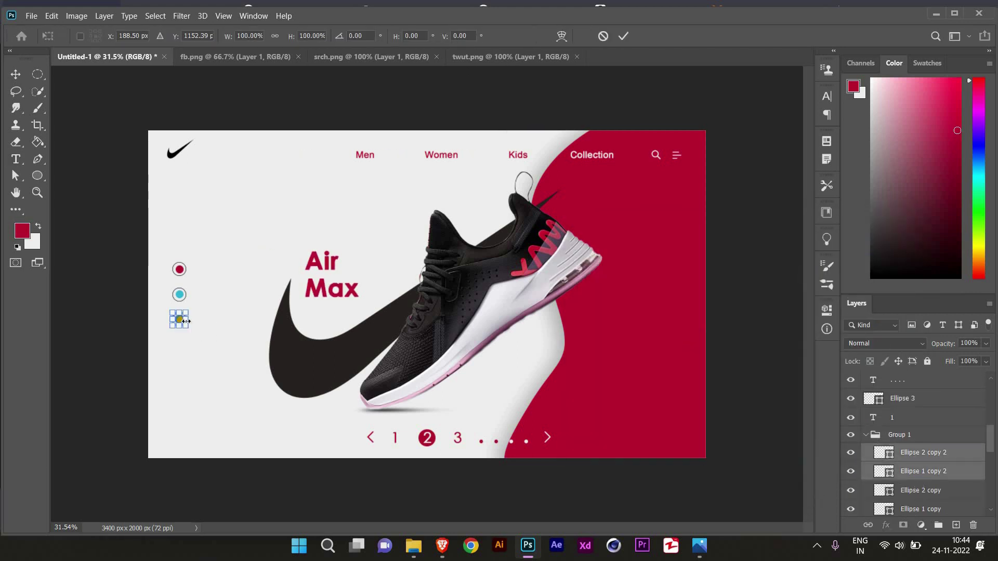
key("ctrl+plus")
key("Return")
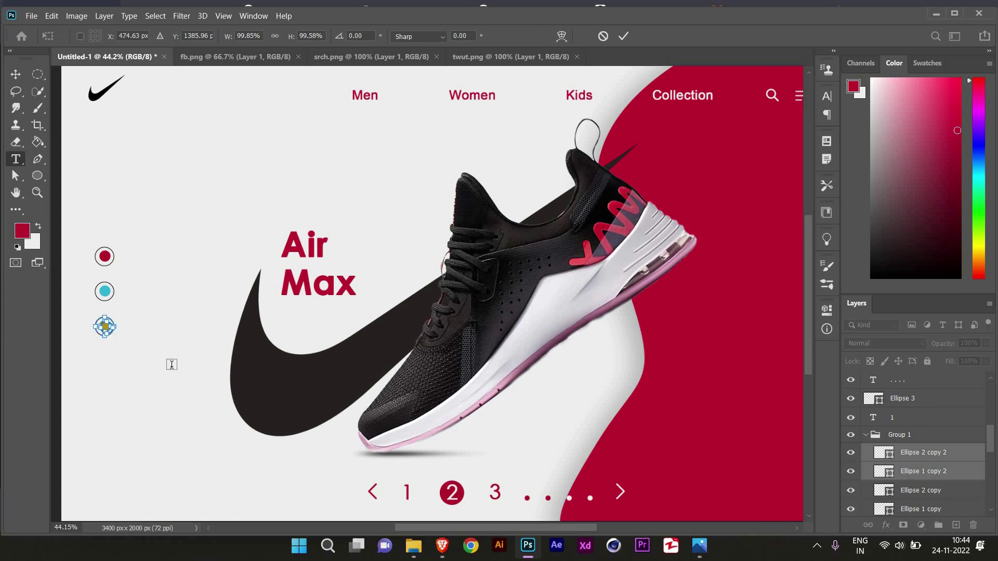
left_click(16, 76)
left_click(915, 436)
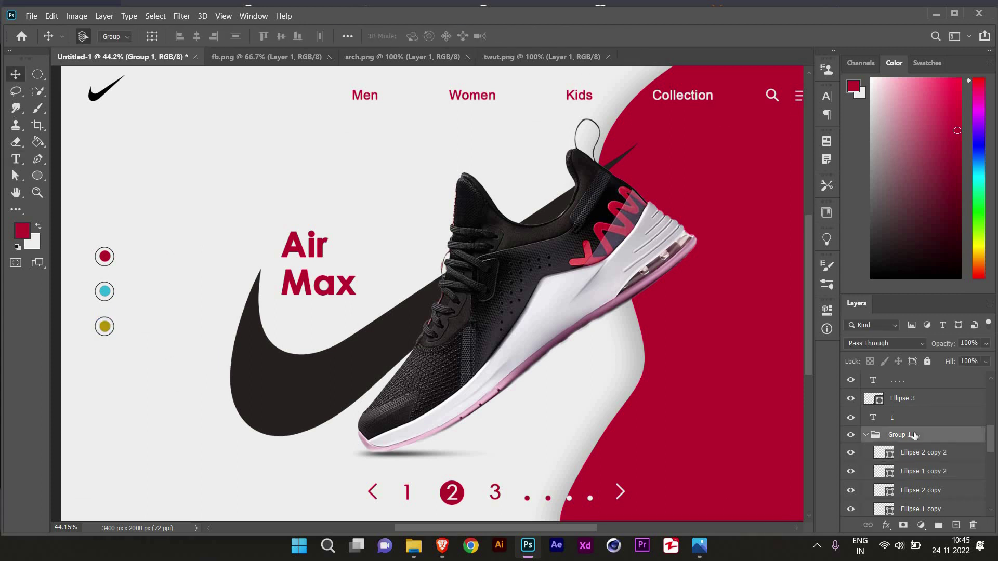
scroll(915, 442, "down", 5)
Step: Add a NIKE text layer above Layer 8 and move it beside the shoe heel
left_click(920, 463)
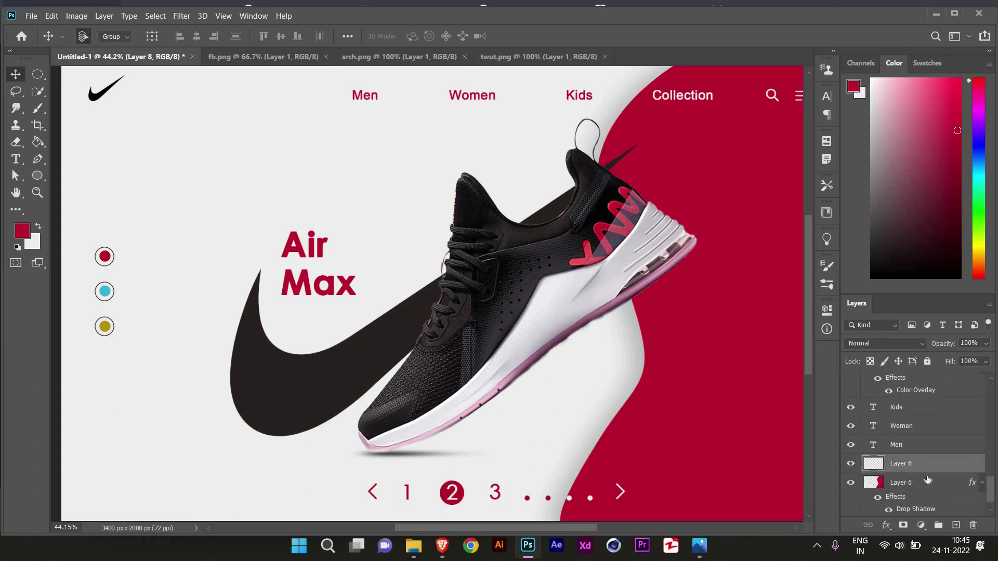
key("t")
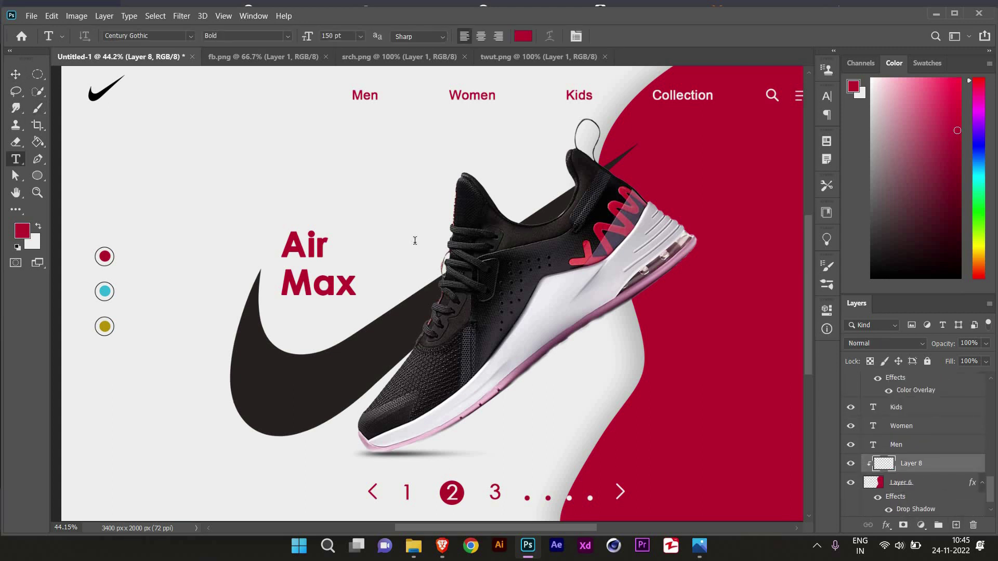
left_click(414, 241)
key("BackSpace")
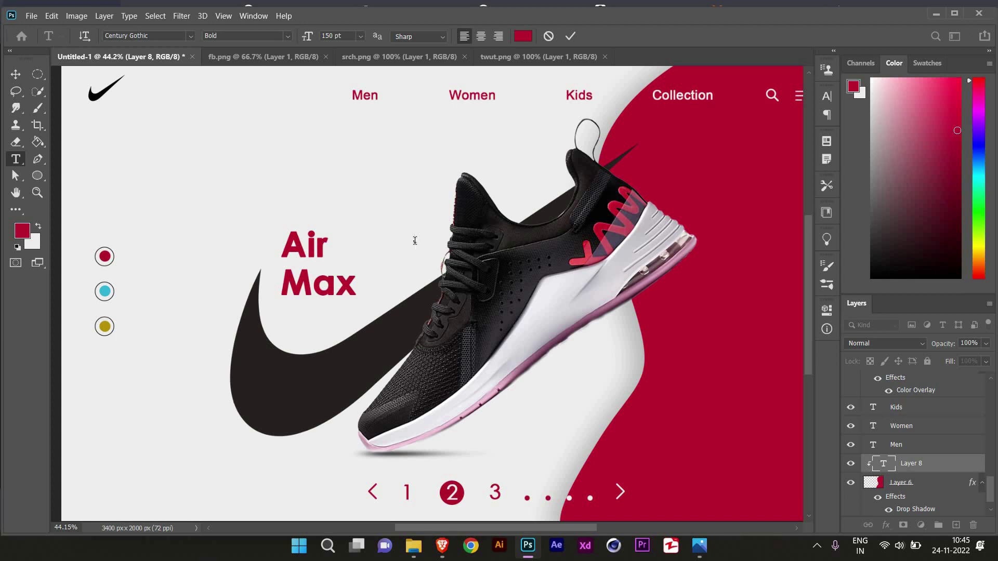
key("ctrl+a")
left_click_drag(556, 298, 765, 232)
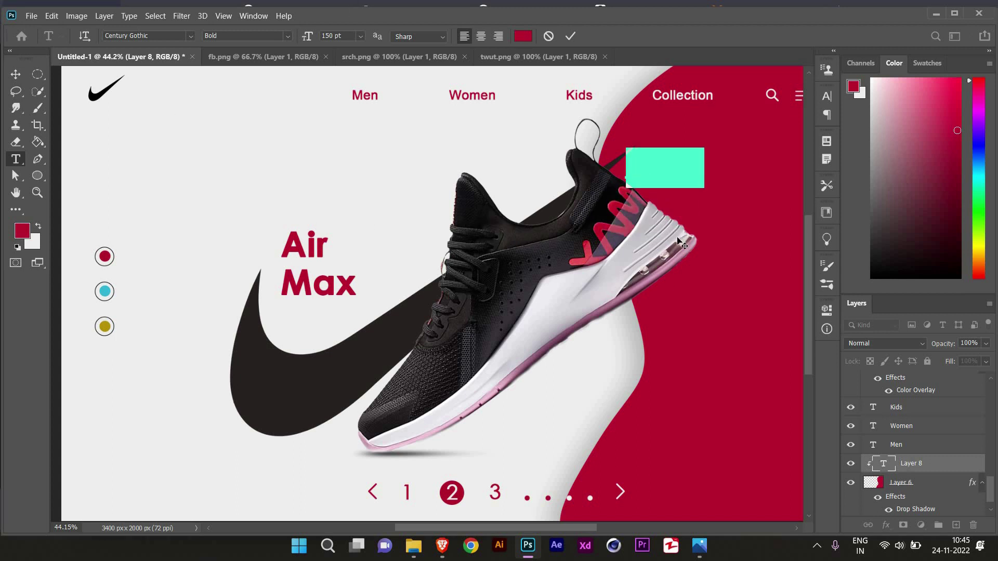
Step: Style NIKE pink, italic and faux bold, with tracking tightened to −240
left_click(523, 36)
left_click(700, 341)
left_click_drag(700, 341, 673, 334)
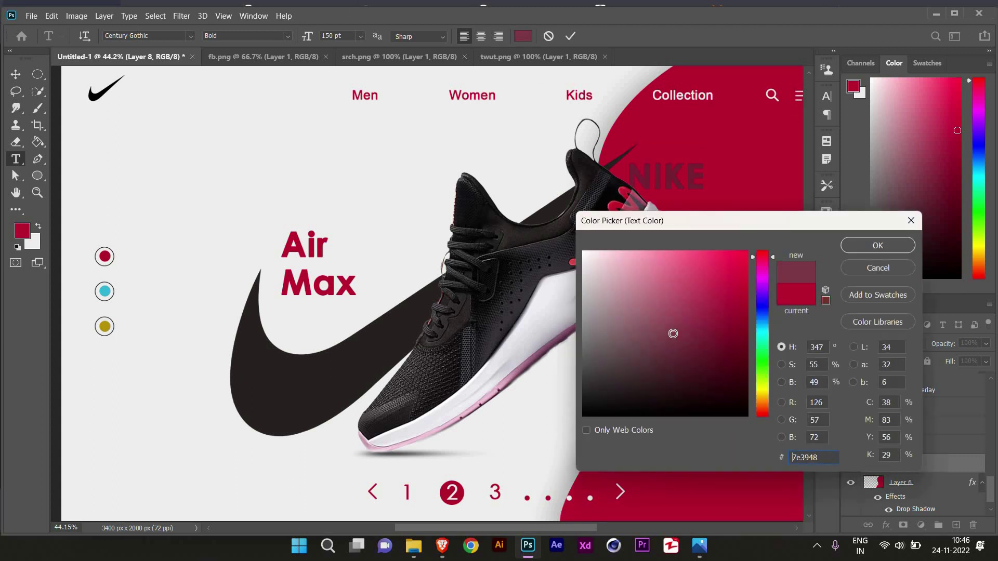
left_click(874, 245)
left_click(826, 99)
left_click(760, 130)
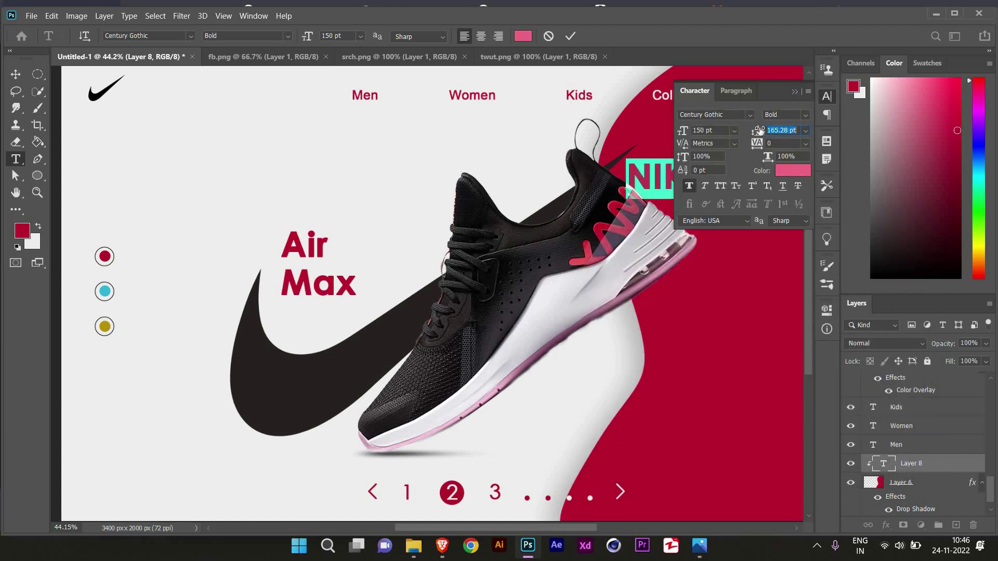
left_click_drag(749, 147, 755, 145)
left_click(287, 35)
left_click(224, 59)
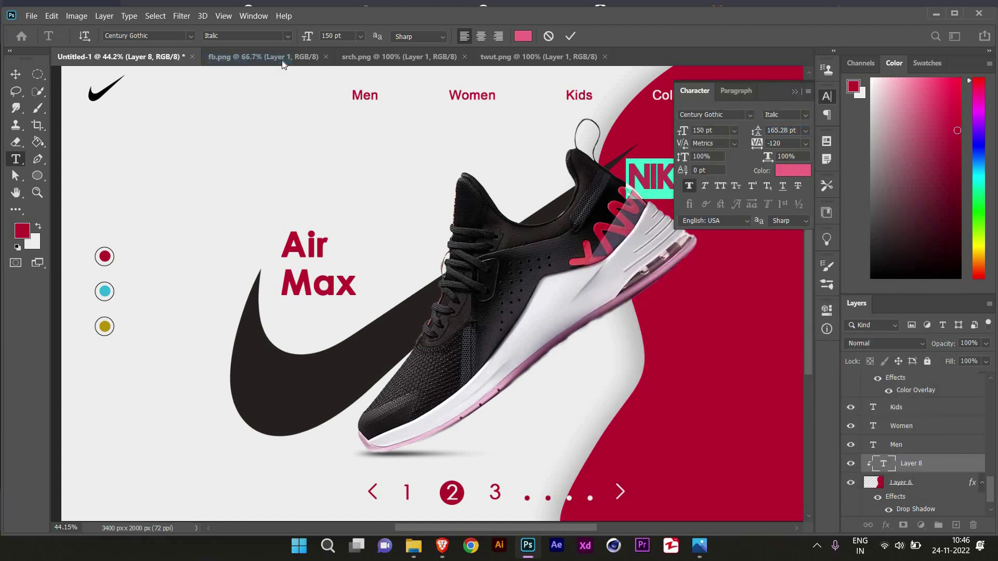
left_click(689, 186)
left_click(794, 91)
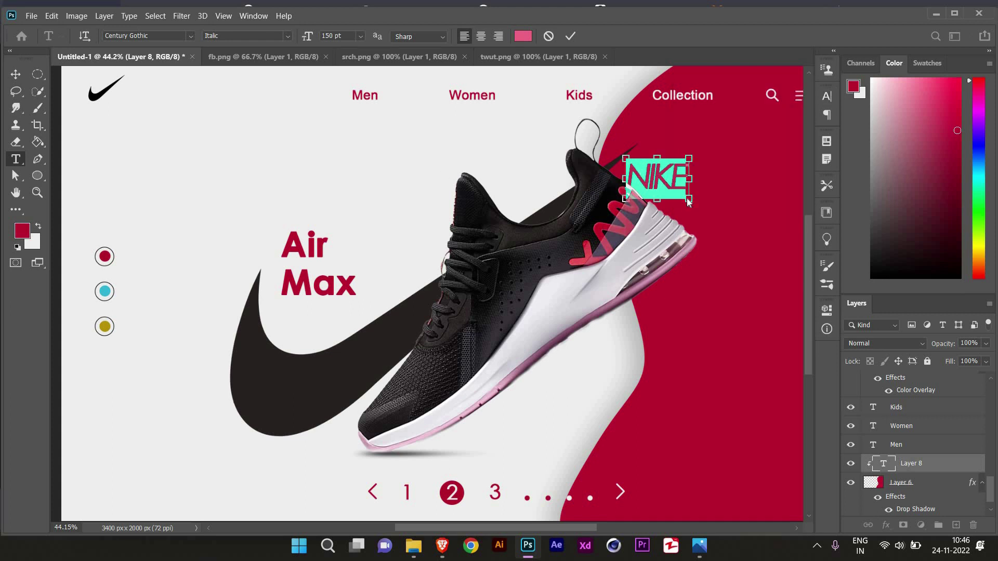
Step: Enlarge NIKE, skew it into a slant and shift it left behind the heel
left_click_drag(688, 201, 717, 214)
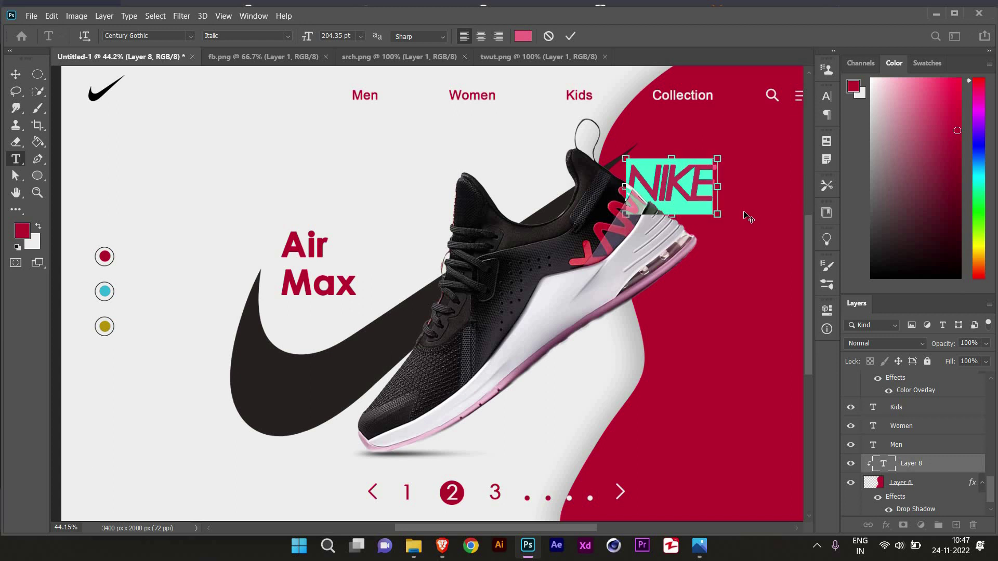
key("ctrl+Return")
key("ctrl+t")
left_click_drag(671, 188, 692, 213)
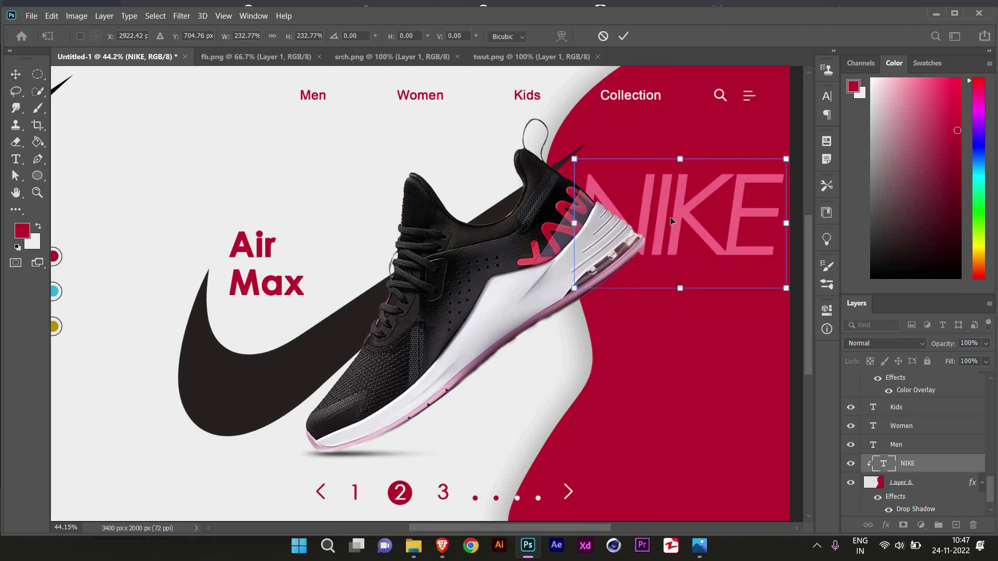
right_click(675, 156)
left_click(696, 206)
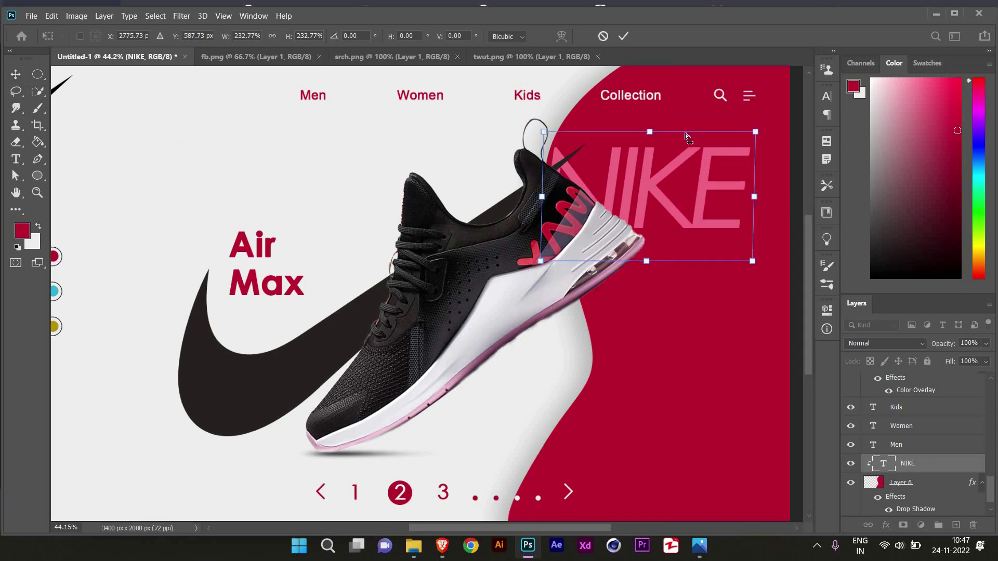
left_click_drag(648, 134, 683, 133)
left_click_drag(676, 172, 647, 166)
key("Return")
Step: Apply a trial crimson Stroke effect to the NIKE text
key("v")
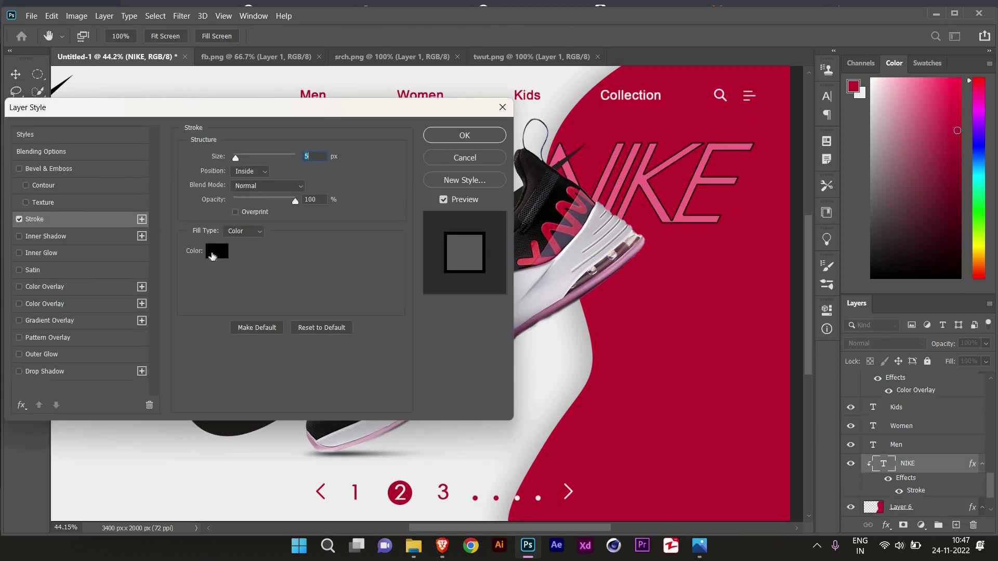
left_click(217, 251)
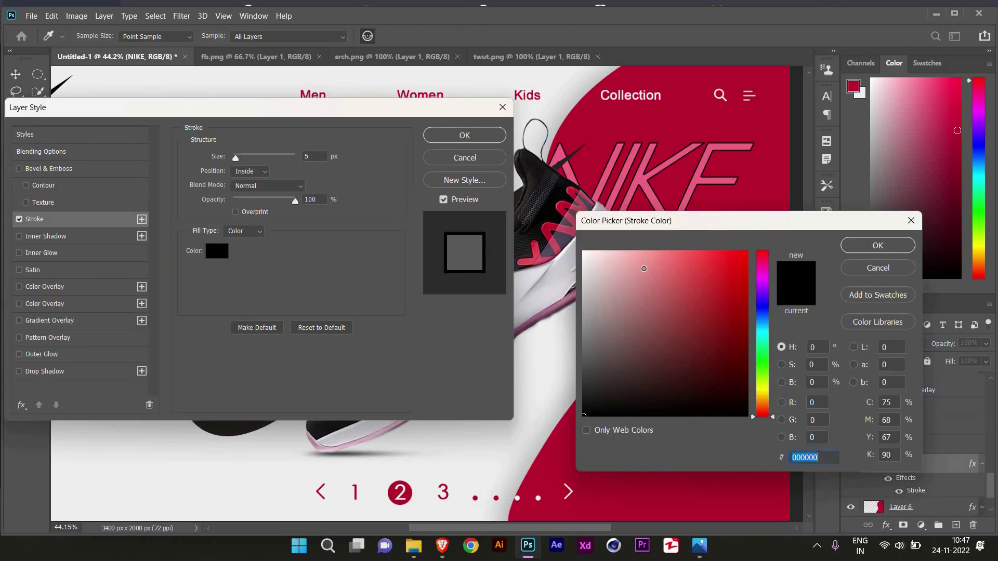
left_click(682, 263)
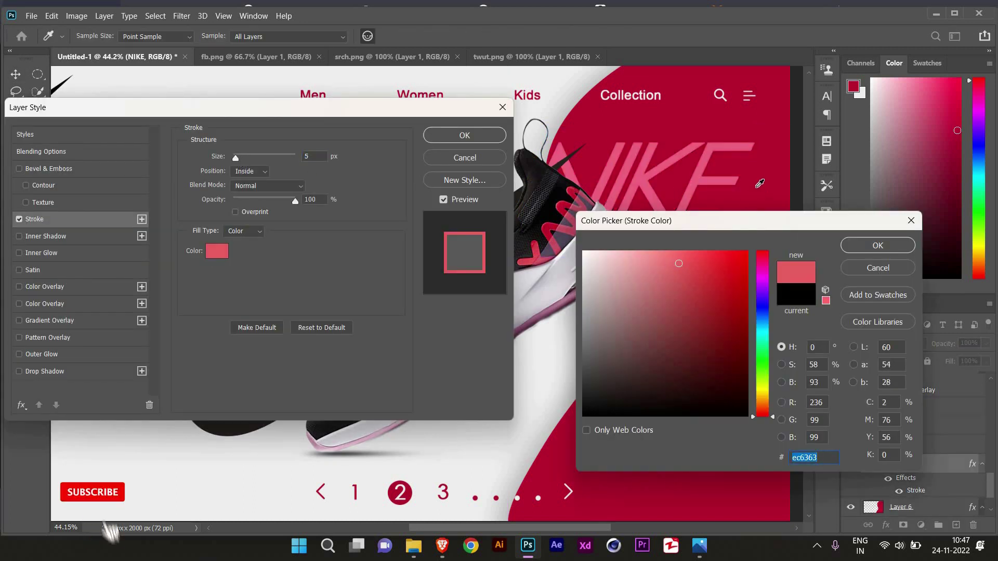
left_click(717, 286)
left_click(877, 245)
left_click_drag(242, 162, 238, 162)
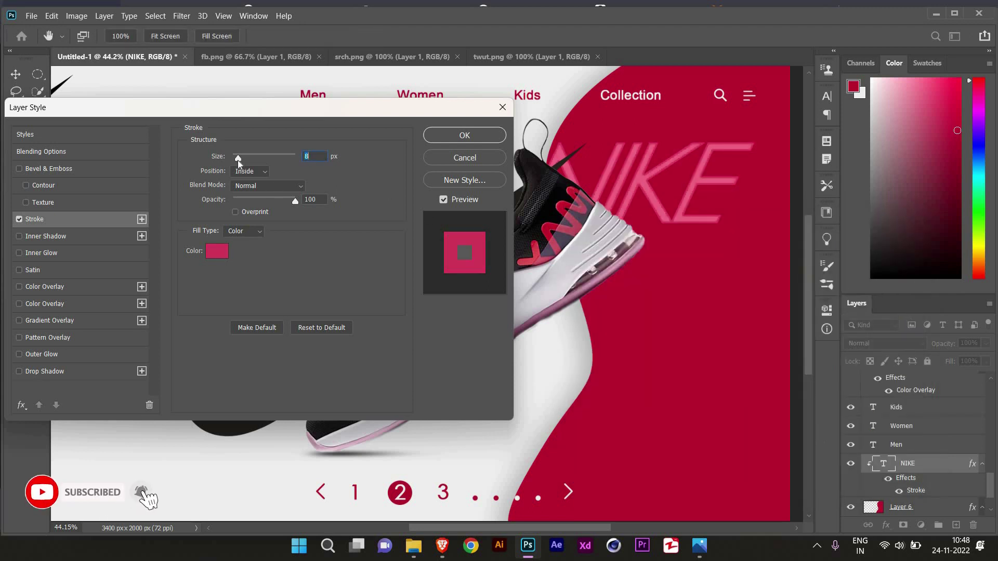
left_click(462, 136)
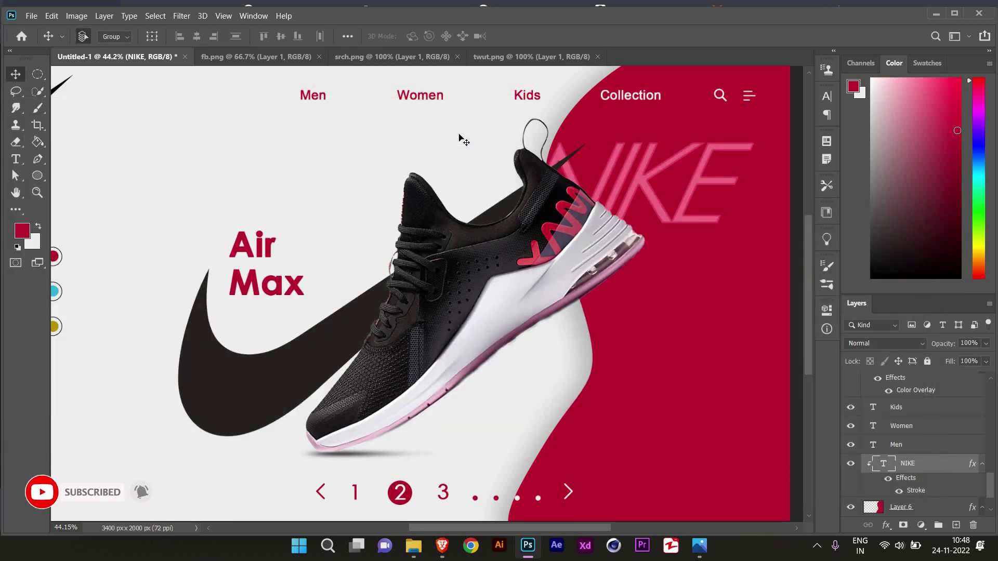
Step: Remove the stroke, then try and discard an outline on a separate layer
double_click(916, 490)
left_click(25, 220)
left_click(462, 136)
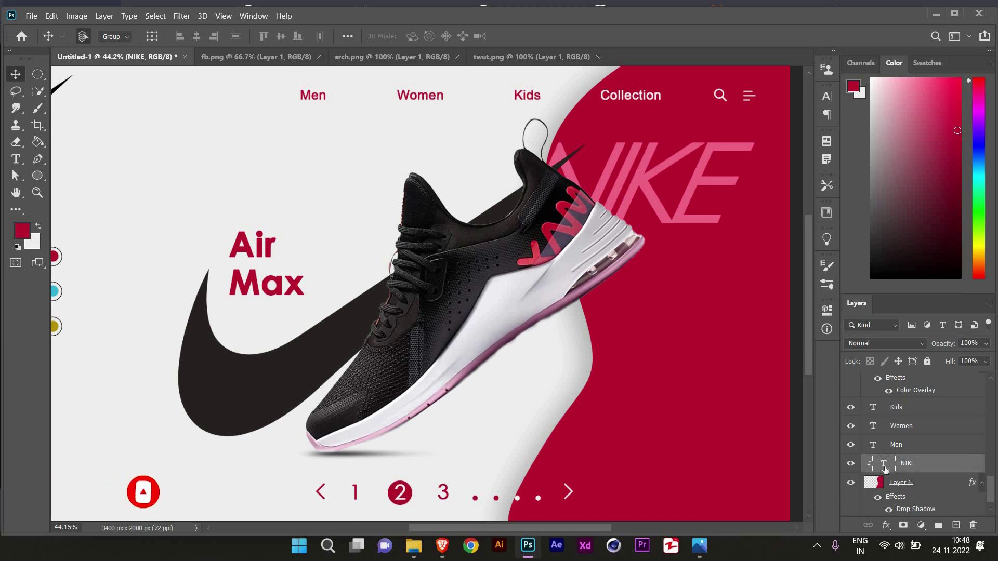
left_click(887, 467, "ctrl")
key("ctrl+shift+alt+n")
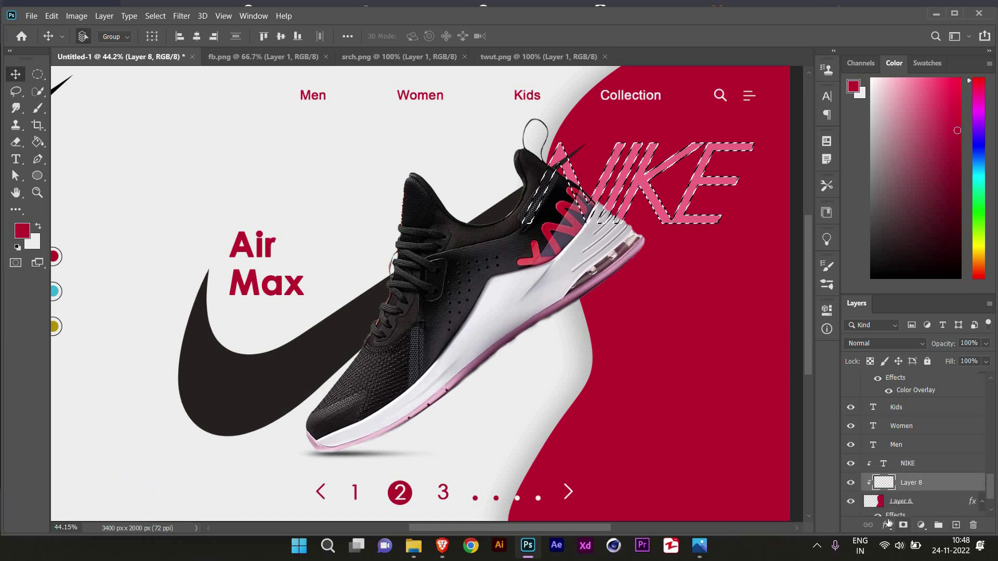
double_click(936, 482)
left_click(482, 138)
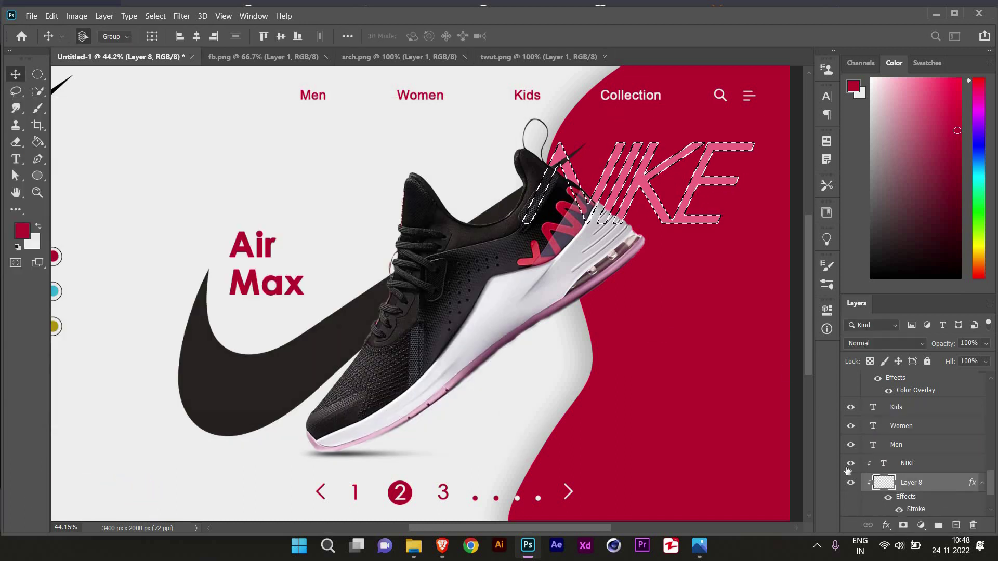
left_click(851, 463)
key("ctrl+d")
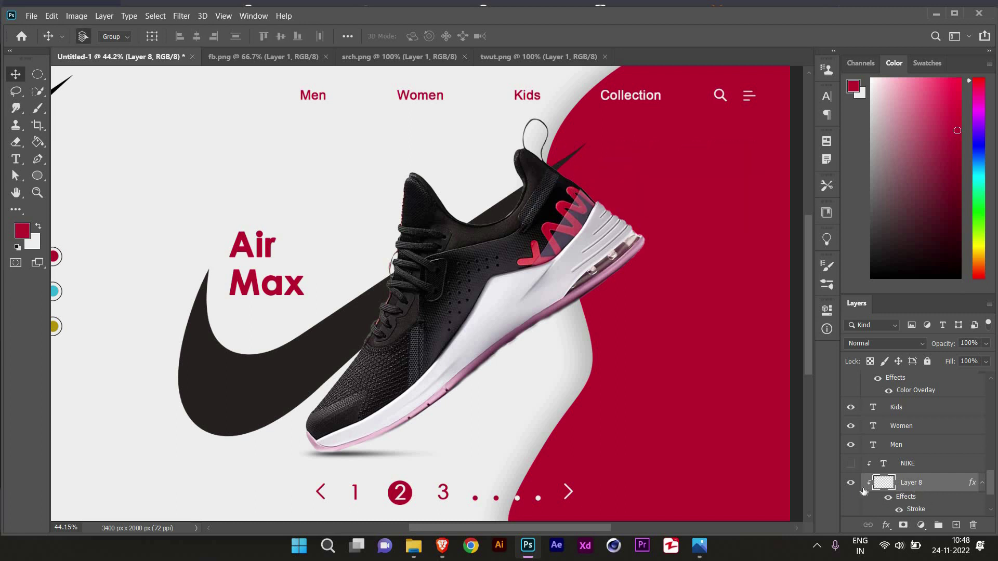
left_click(851, 463)
key("Delete")
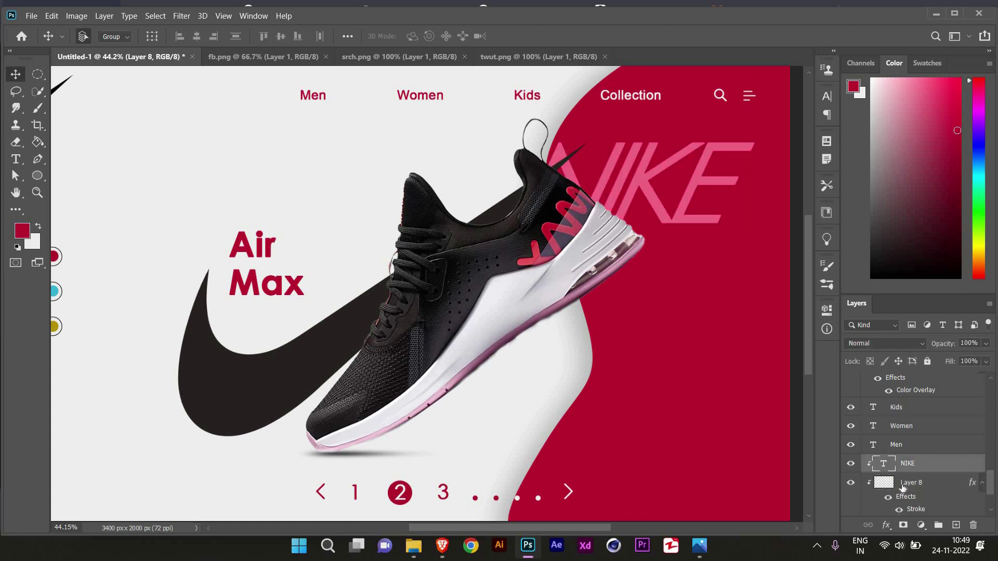
Step: Give NIKE a 7 px crimson Outside stroke and set its Fill to 0%
left_click(907, 463)
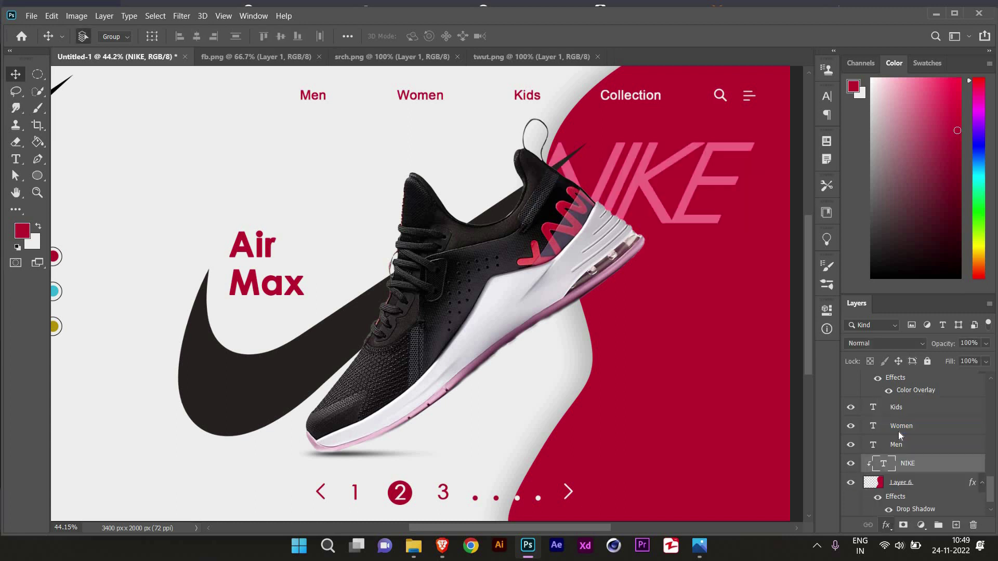
double_click(936, 464)
left_click(60, 219)
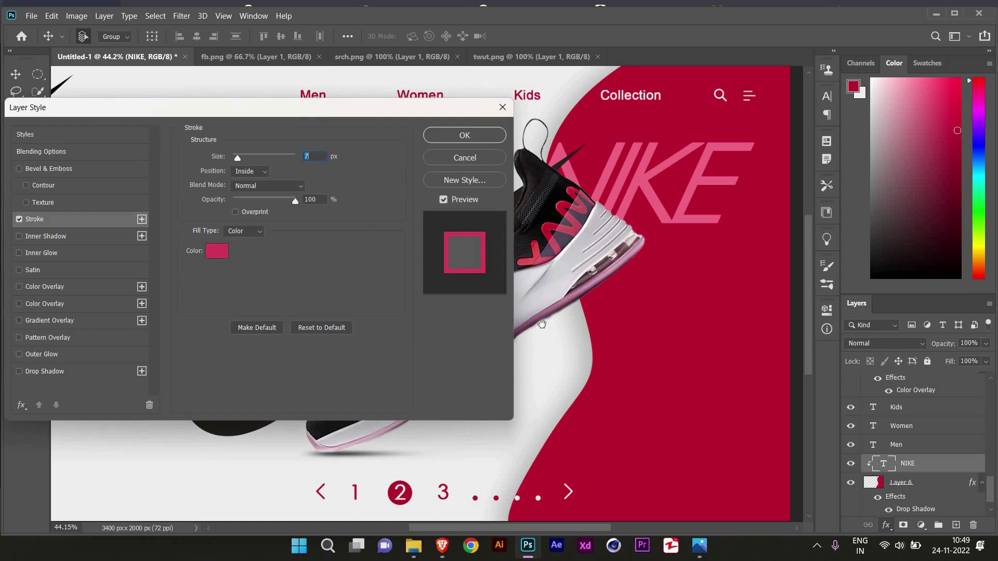
left_click(255, 182)
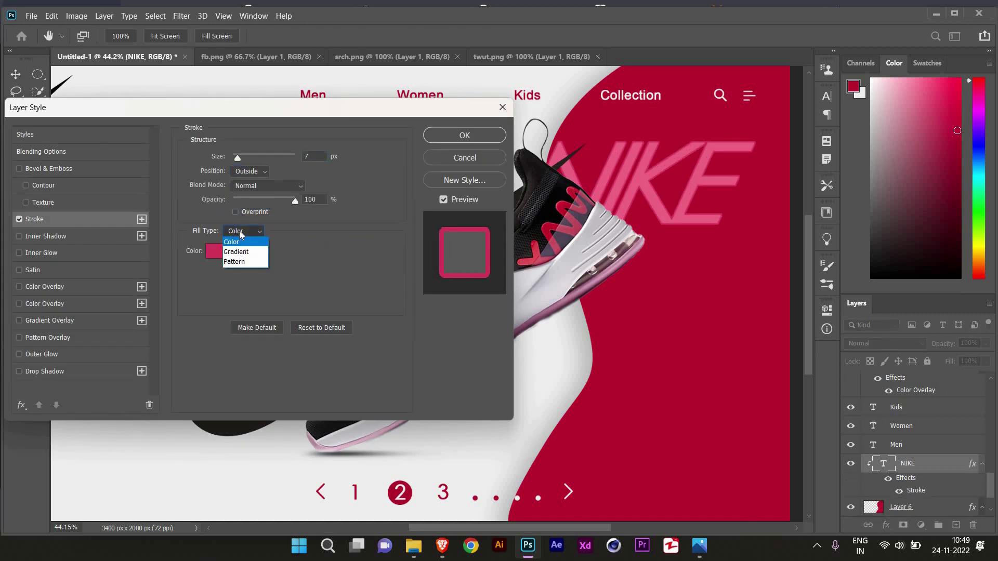
left_click(241, 243)
left_click(464, 136)
key("shift+0")
key("shift+0")
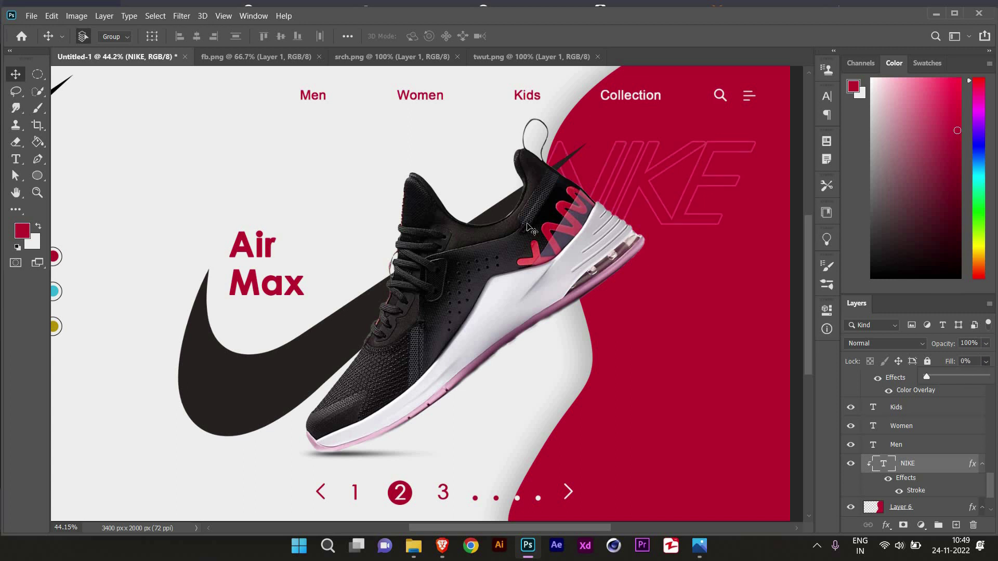
Step: Duplicate the outlined NIKE word further down the crimson panel
mouse_move(641, 180)
left_mouse_down()
mouse_move(645, 265)
mouse_move(612, 473)
mouse_move(623, 433)
mouse_move(624, 457)
left_mouse_up()
key("ctrl+minus")
scroll(933, 468, "down", 1)
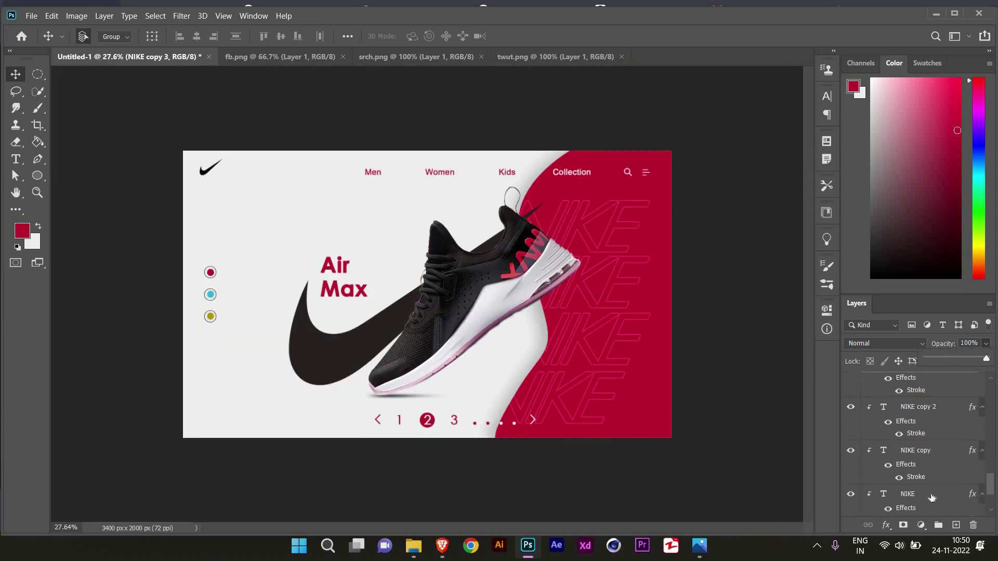
Step: Fade the NIKE and NIKE copy layers to 48% opacity
left_click(932, 493, "shift")
key("ctrl+g")
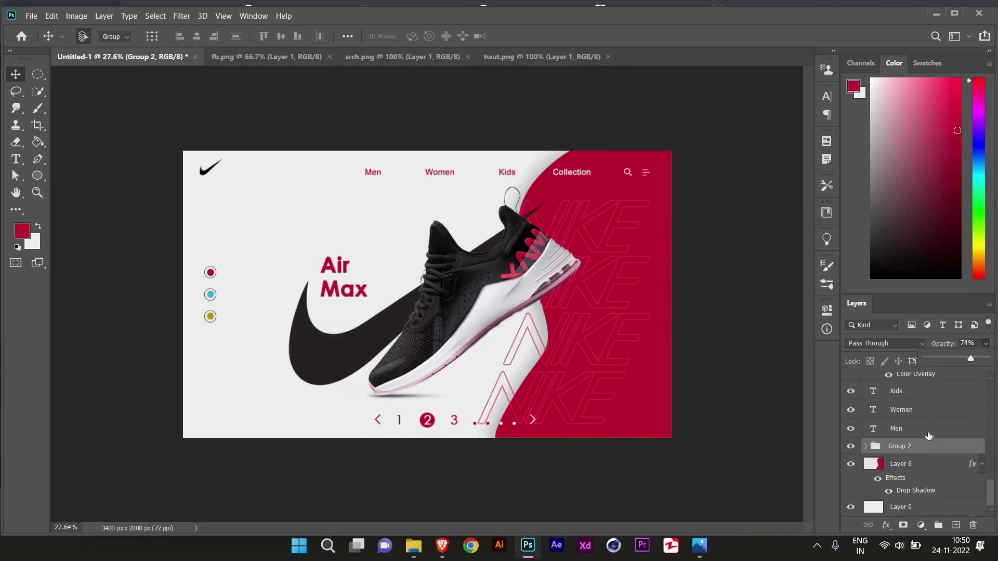
key("ctrl+z")
key("ctrl+z")
key("ctrl+z")
key("ctrl+z")
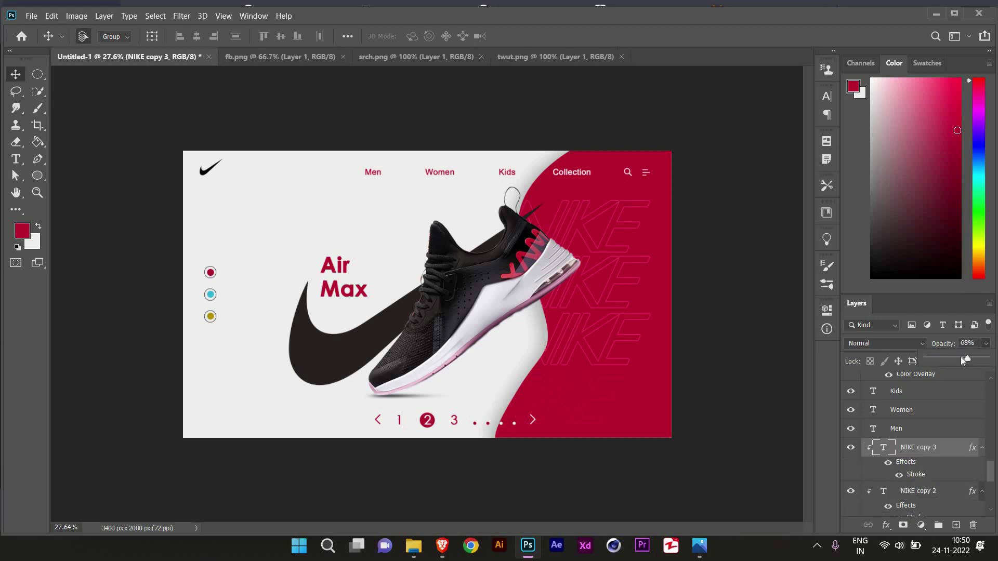
scroll(933, 449, "down", 1)
left_click(933, 447, "shift")
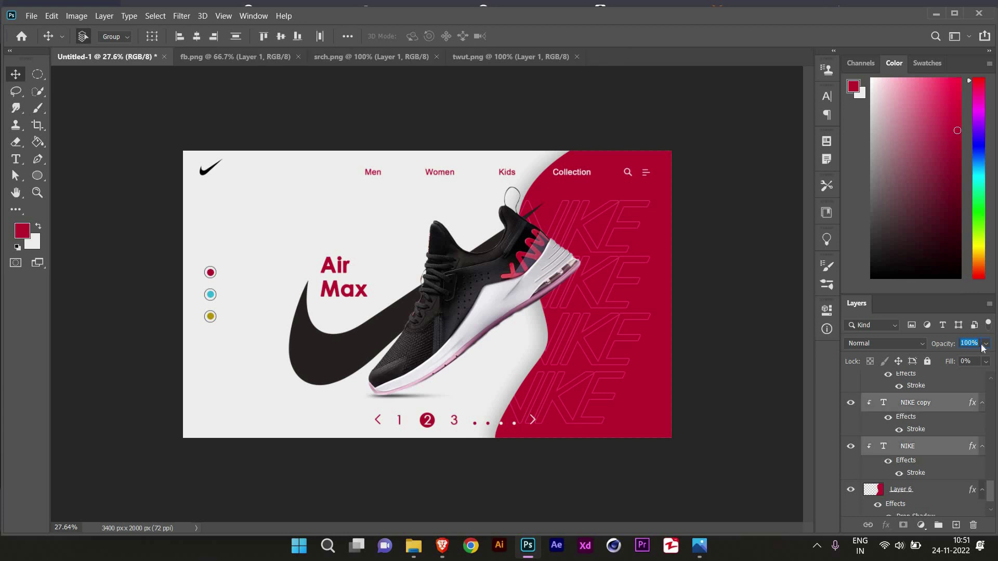
left_click_drag(952, 360, 955, 359)
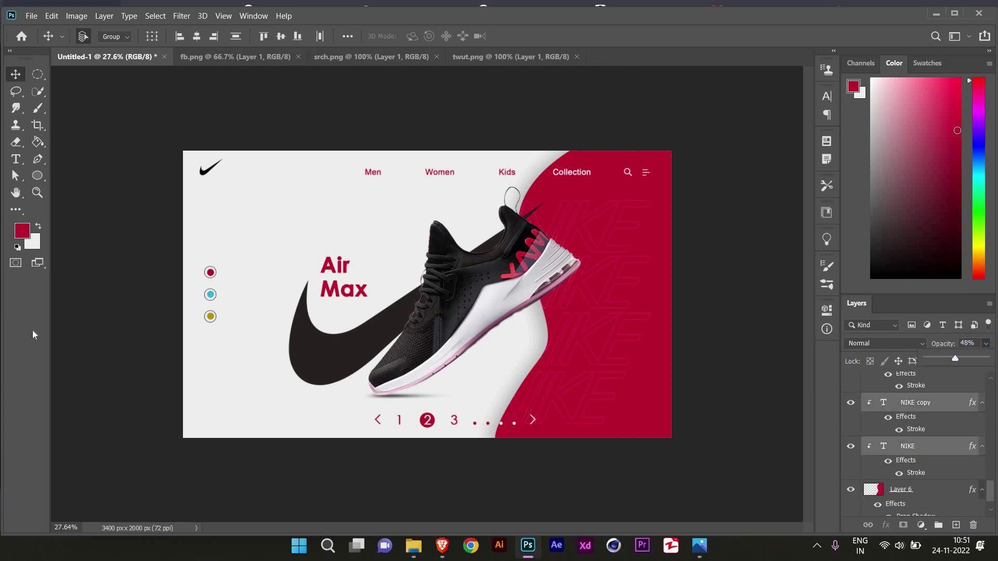
Step: Bring the fb.png Facebook logo into the banner, overlay it white, and shrink it toward the bottom-right
left_click(235, 56)
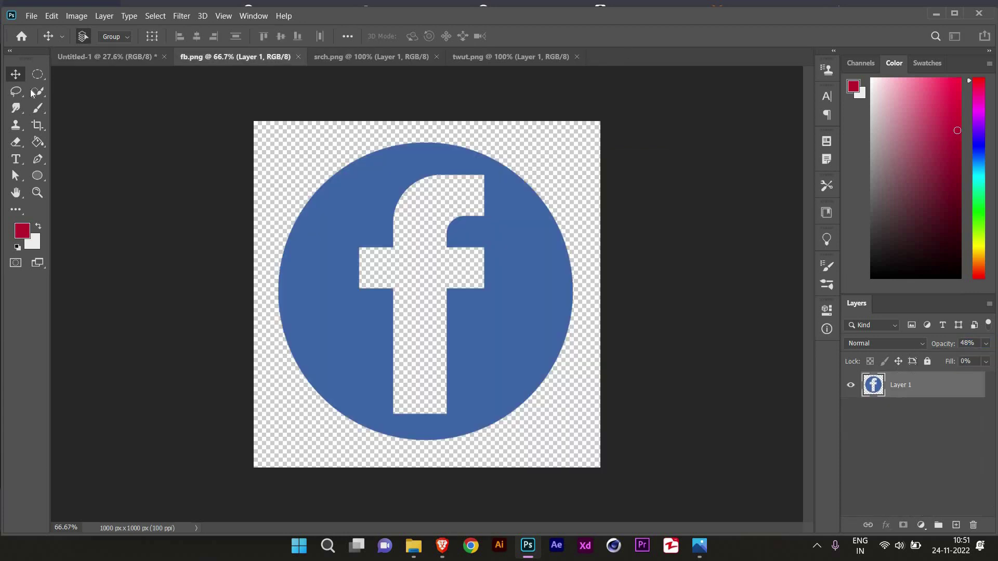
mouse_move(339, 268)
left_mouse_down()
mouse_move(86, 56)
mouse_move(608, 404)
left_mouse_up()
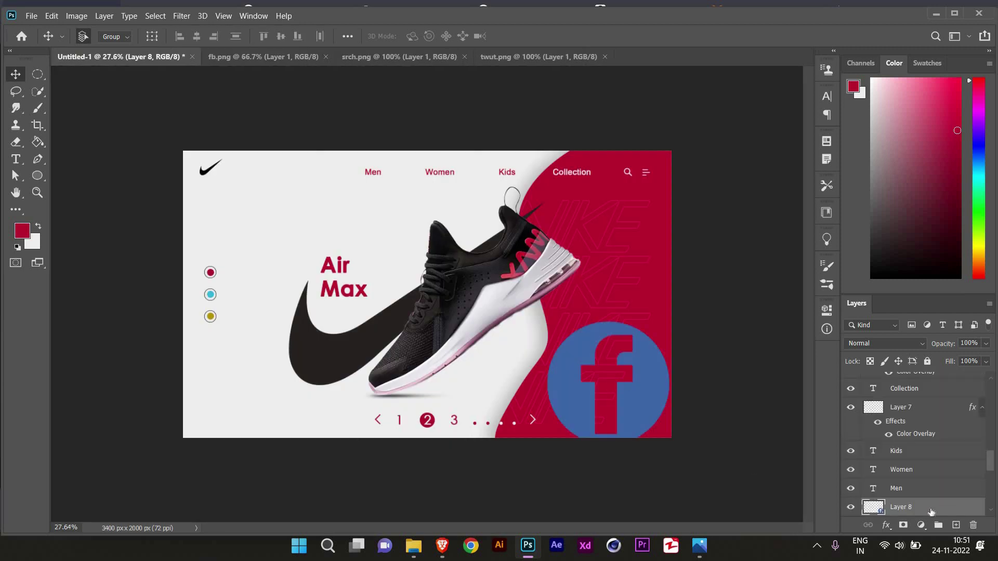
double_click(930, 507)
left_click(57, 350)
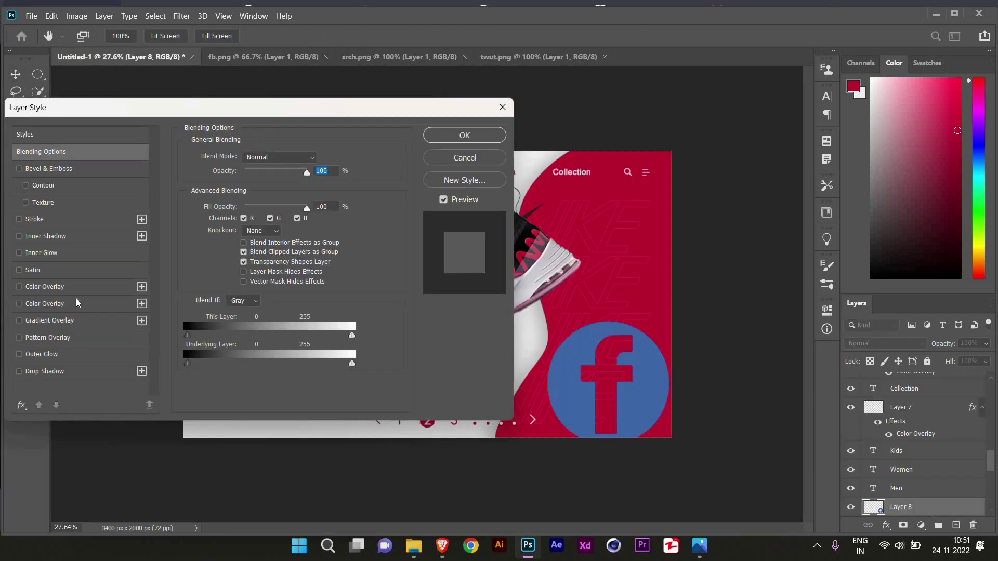
left_click(457, 135)
key("ctrl+t")
mouse_move(546, 318)
left_mouse_down()
mouse_move(646, 422)
mouse_move(474, 385)
mouse_move(520, 394)
left_mouse_up()
scroll(668, 443, "up", 3)
key("Return")
Step: Bring the twut.png Twitter bird into the banner, overlay it white, and scale it to icon size
left_click(539, 56)
mouse_move(333, 199)
left_mouse_down()
mouse_move(153, 69)
mouse_move(666, 423)
left_mouse_up()
double_click(923, 503)
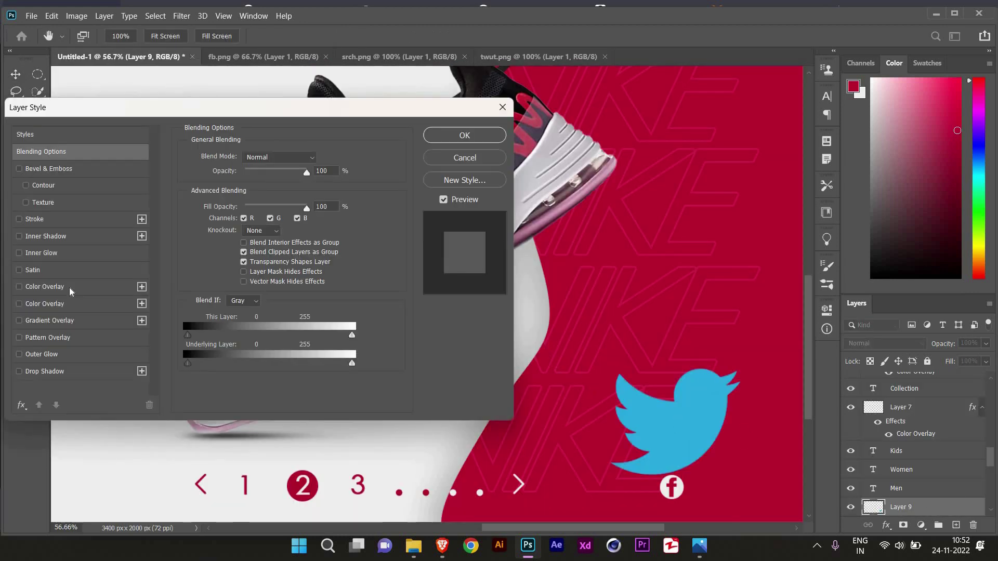
left_click(52, 348)
left_click(464, 135)
key("ctrl+t")
mouse_move(626, 388)
left_mouse_down()
mouse_move(726, 464)
mouse_move(717, 514)
mouse_move(731, 479)
left_mouse_up()
key("Return")
key("ctrl+t")
key("Return")
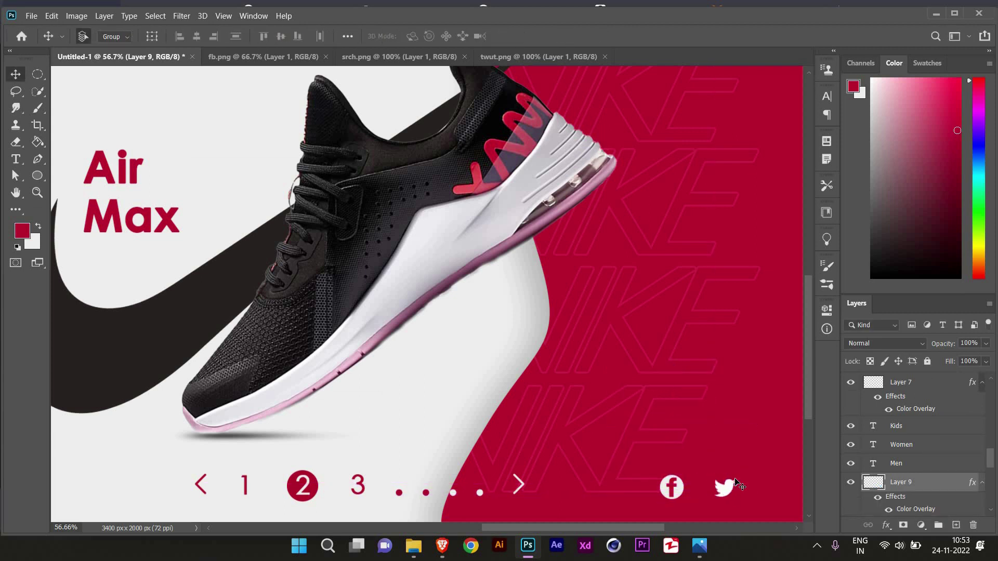
Step: Transform the Facebook and Twitter icons together as one pair
key("ctrl+0")
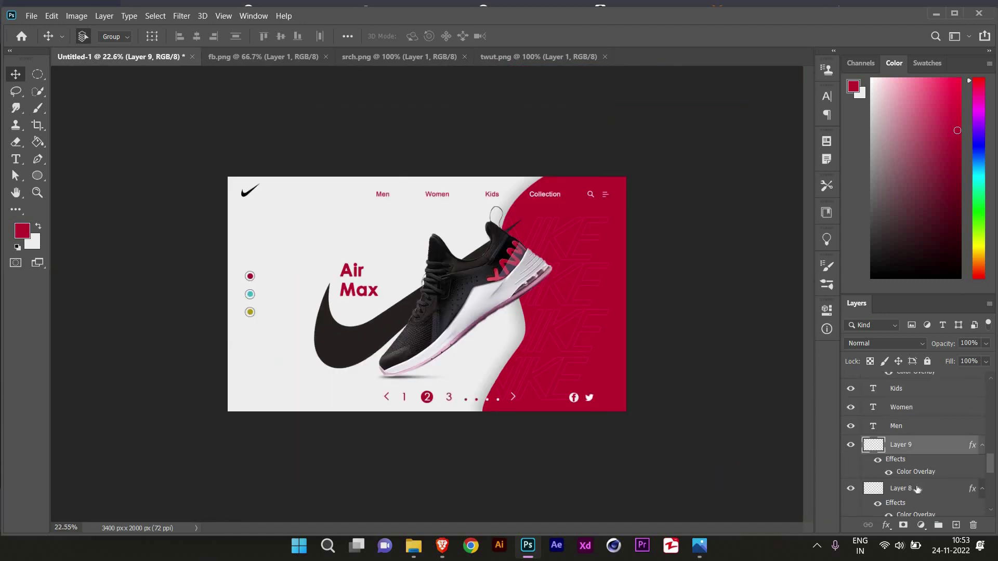
left_click(574, 397, "shift")
key("ctrl+t")
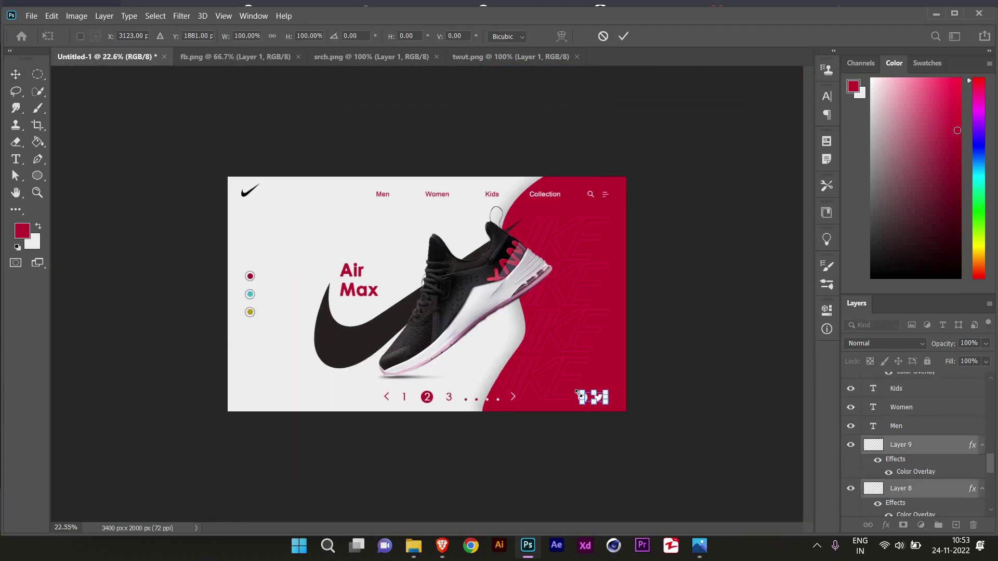
key("Return")
Step: Select the pagination layers 1, Ellipse 3 and dots together
scroll(915, 456, "down", 2)
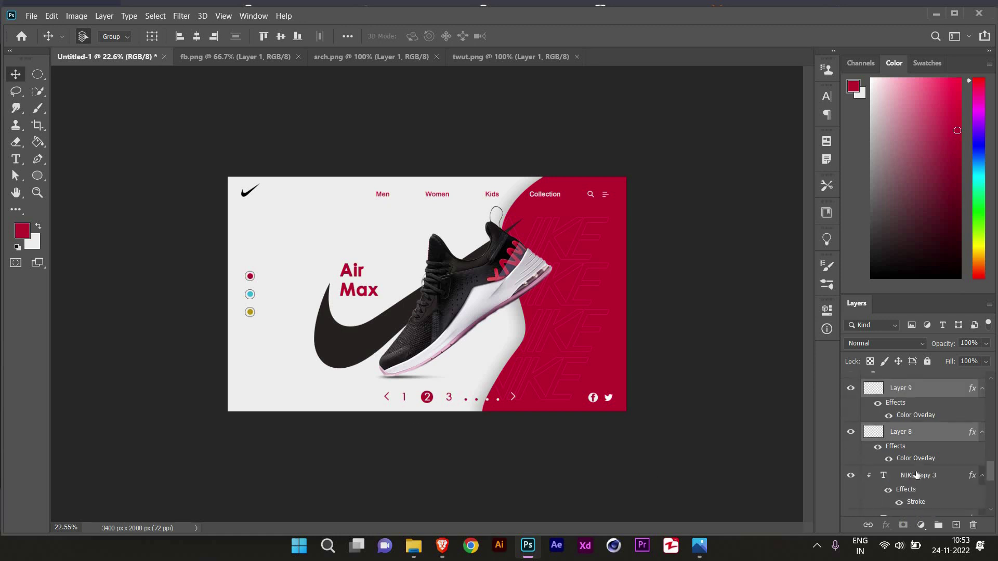
scroll(915, 456, "down", 3)
scroll(915, 456, "down", 3)
left_click(915, 456)
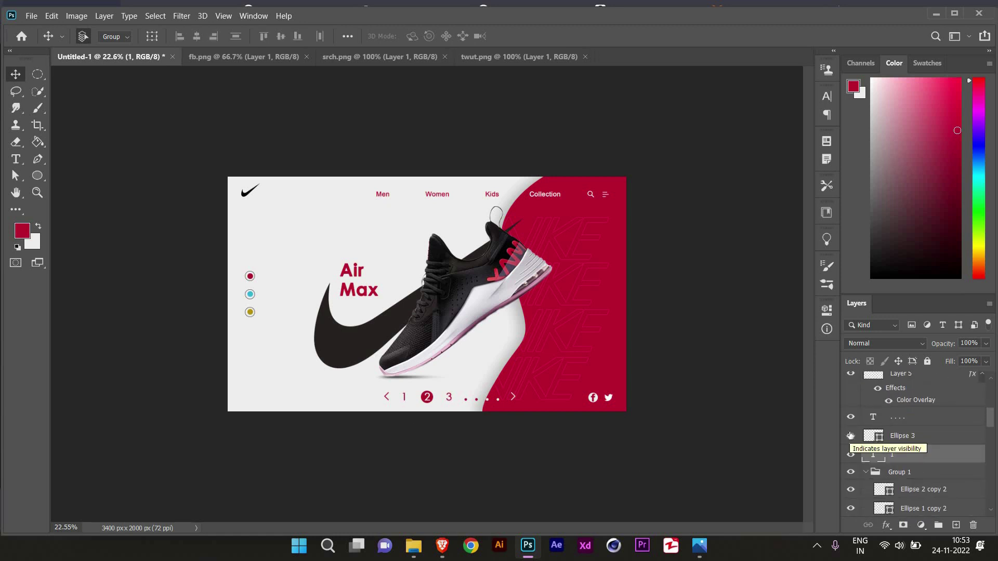
scroll(850, 440, "up", 2)
scroll(850, 444, "up", 2)
scroll(851, 448, "up", 2)
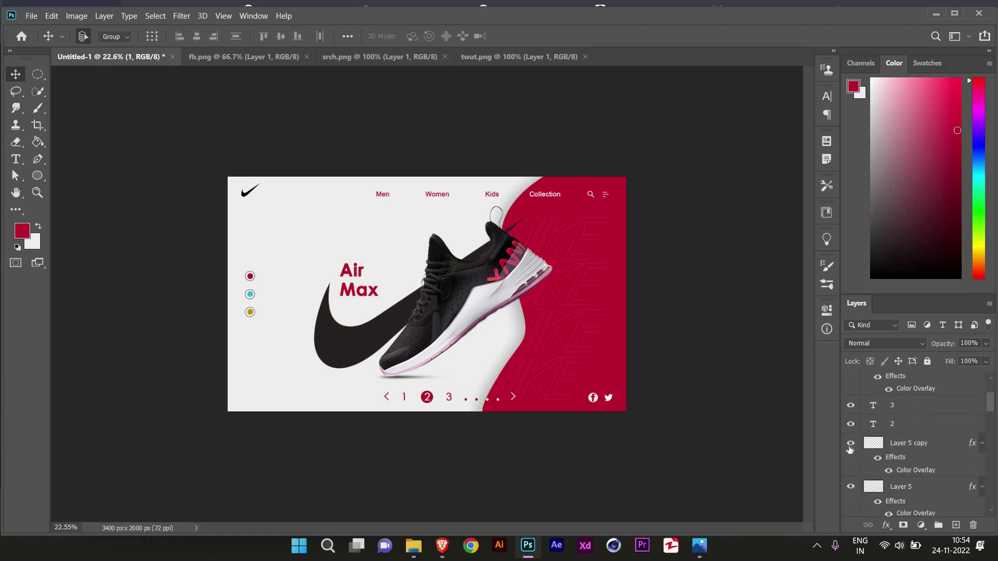
left_click(900, 406)
scroll(893, 421, "down", 2)
left_click(894, 436, "shift")
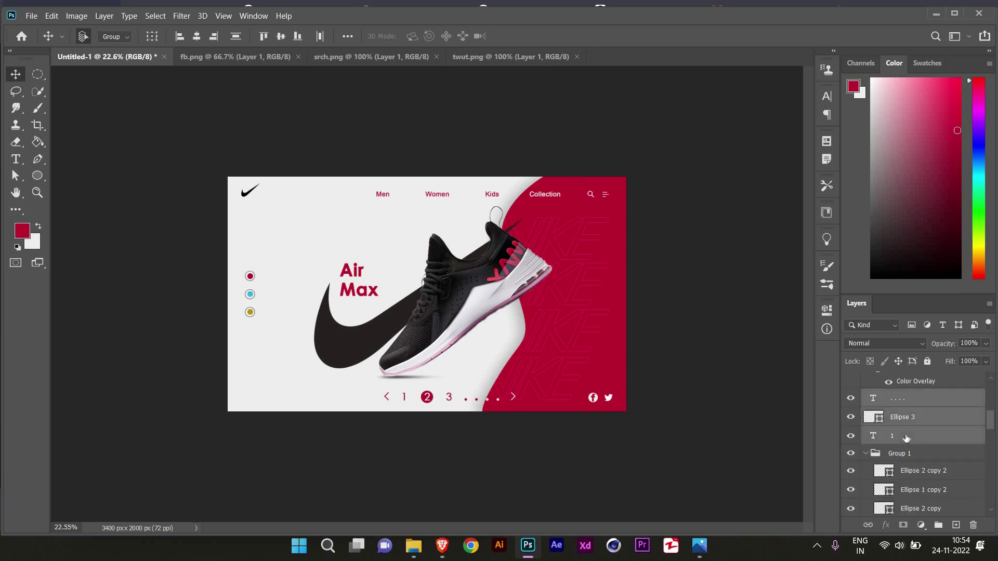
Step: Shift the pagination row slightly to the left along the banner's bottom
key("ctrl+t")
left_click_drag(387, 403, 371, 401)
key("Return")
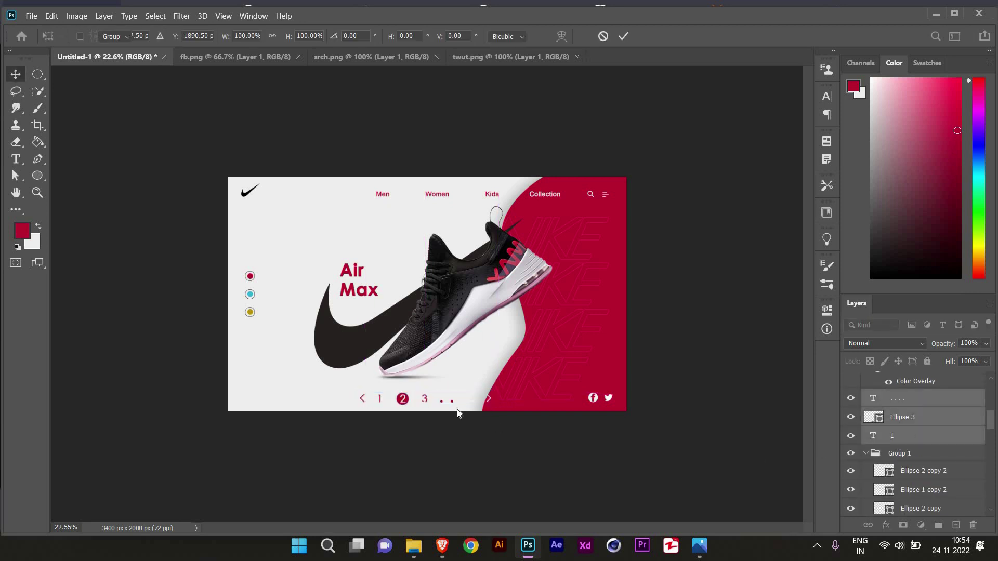
scroll(446, 427, "up", 3)
scroll(416, 400, "down", 2)
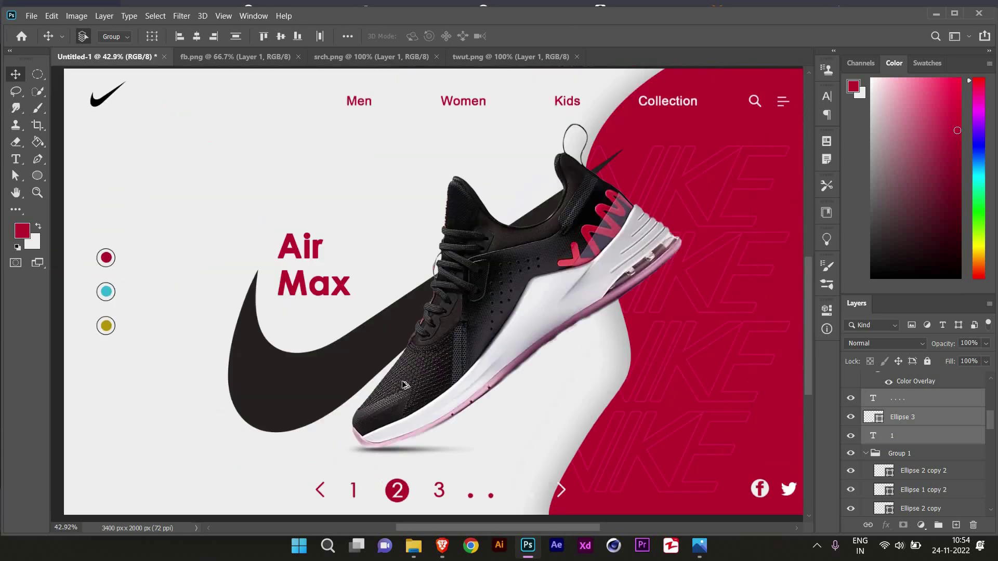
scroll(403, 385, "down", 1)
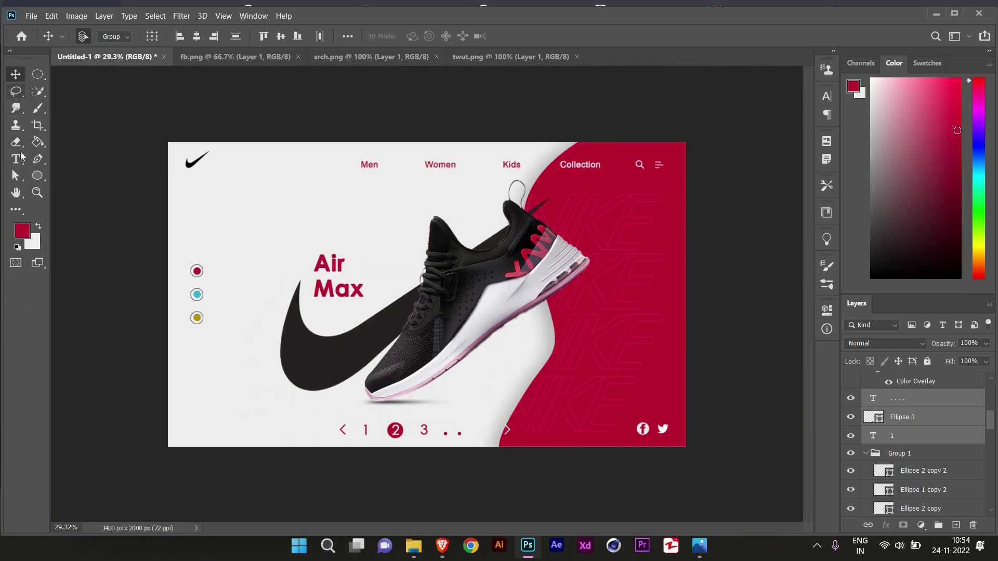
key("m")
scroll(343, 297, "up", 3)
scroll(343, 296, "up", 1)
Step: Add a new layer with a small circle selection at the shoe's toe and white as the colour
scroll(943, 464, "up", 3)
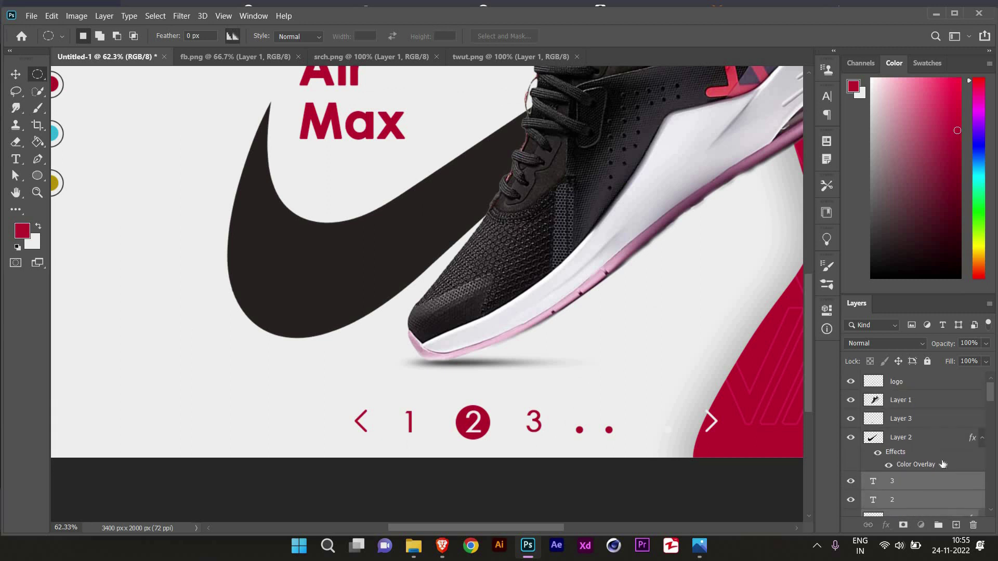
key("ctrl+shift+alt+n")
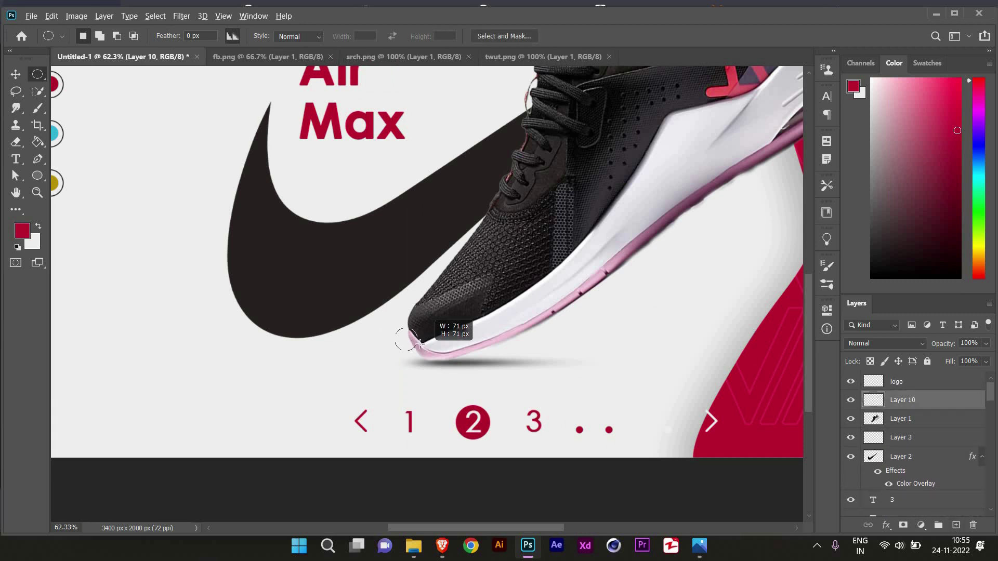
left_click_drag(417, 343, 410, 344)
key("x")
left_click(21, 231)
left_click(585, 253)
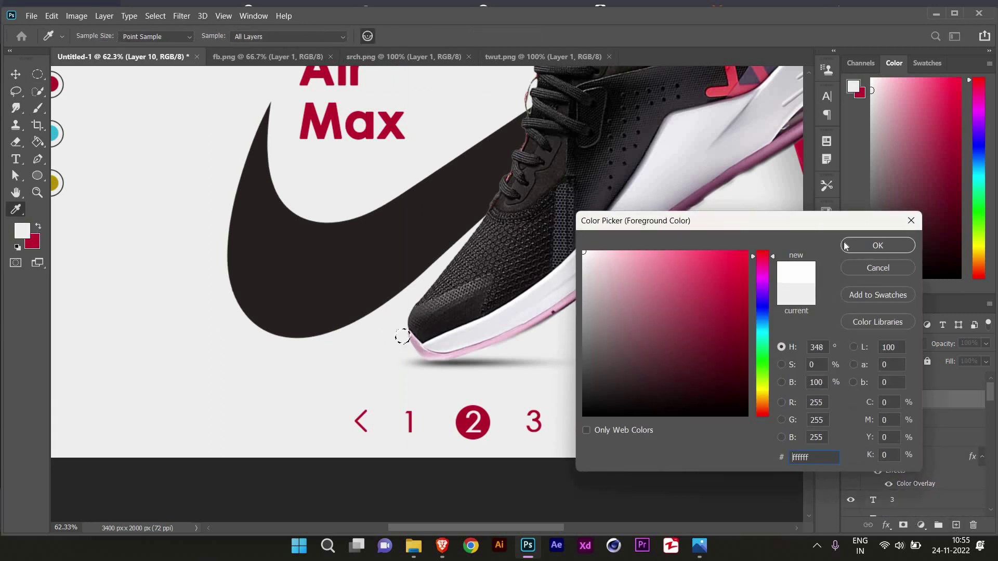
left_click(876, 245)
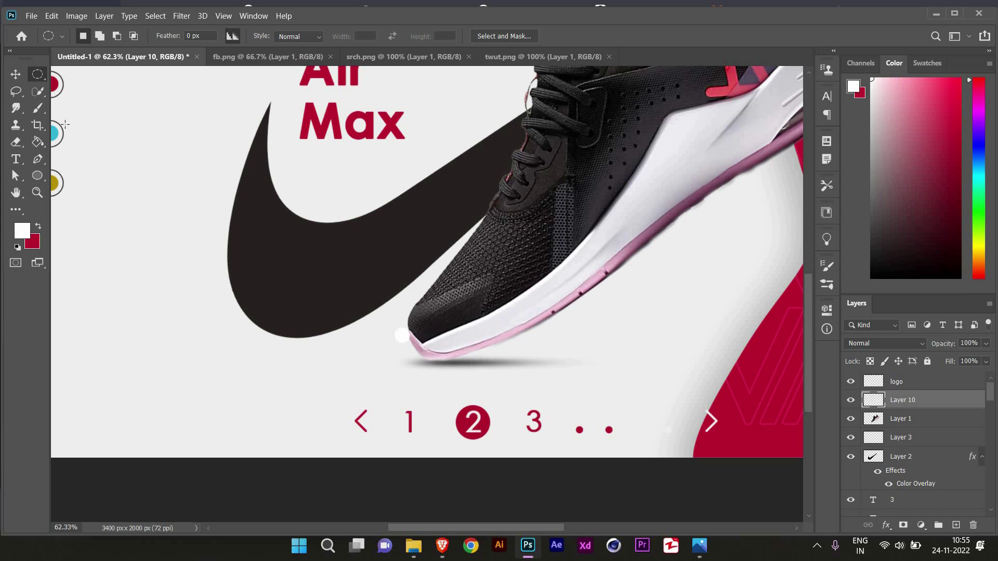
Step: Draw crimson, stroke-free horizontal and vertical callout lines with the Line tool
left_click(38, 176)
right_click(39, 176)
left_click(73, 227)
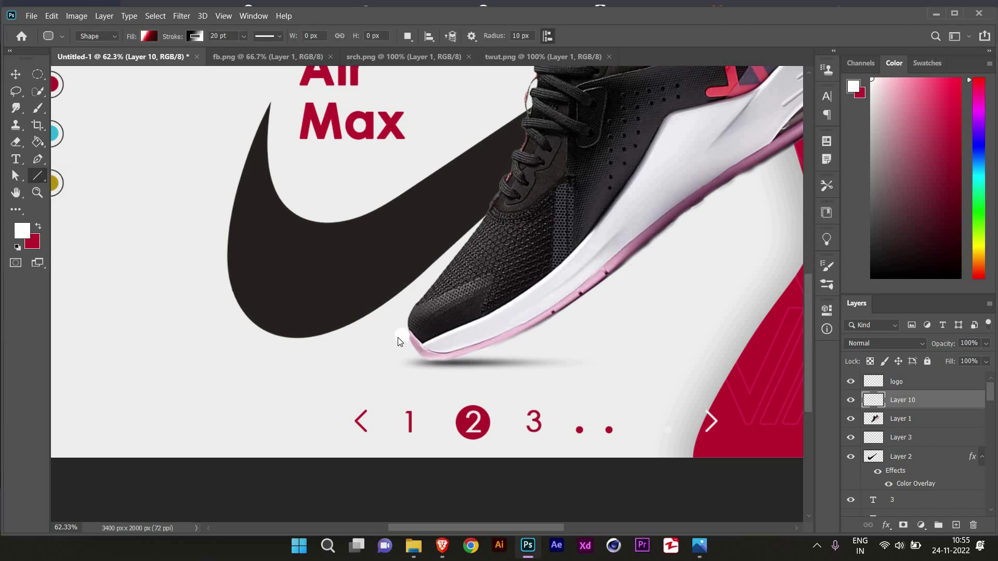
left_click_drag(395, 337, 319, 338)
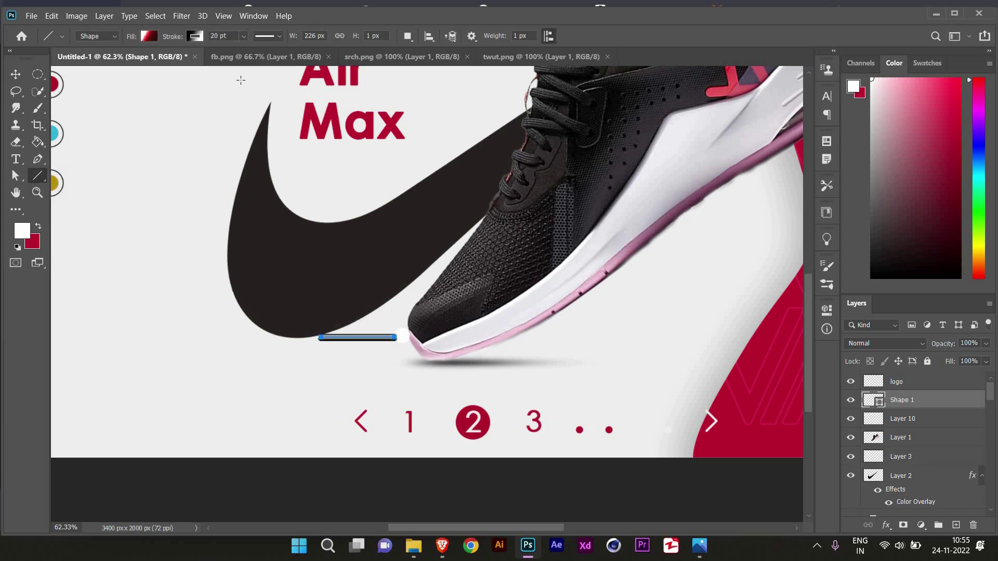
left_click(149, 36)
left_click(160, 105)
left_click(195, 36)
left_click(73, 60)
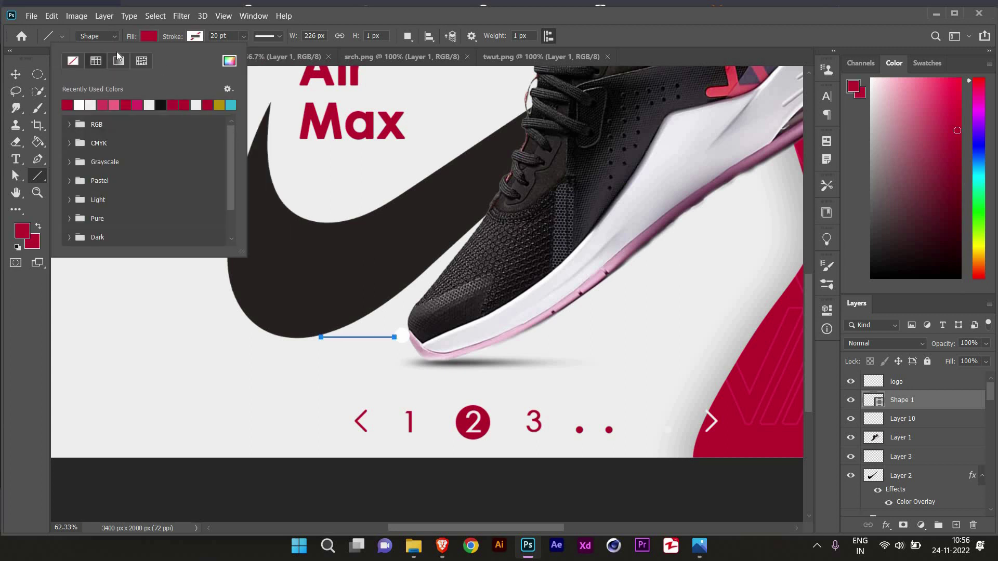
left_click(101, 258)
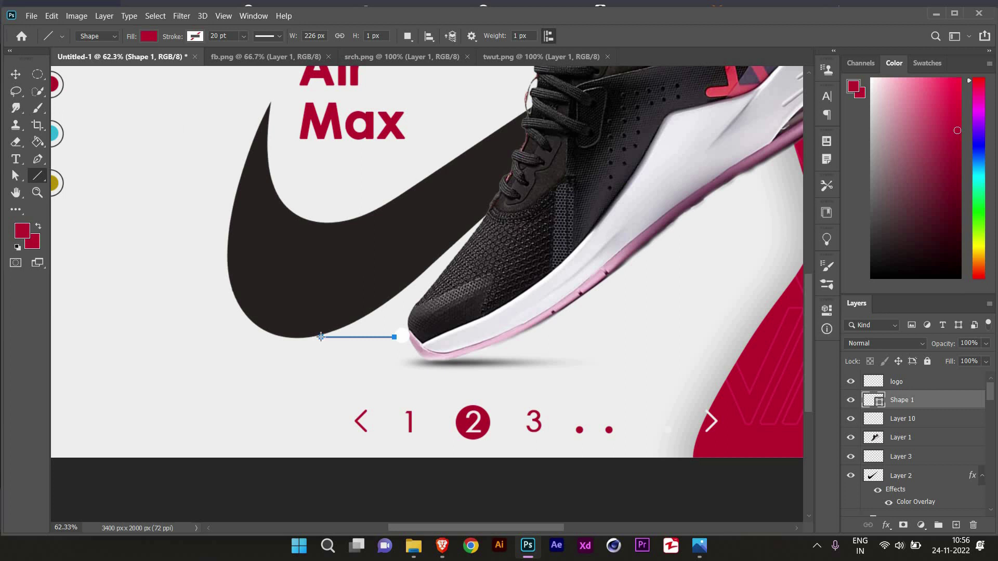
left_click_drag(321, 337, 321, 369)
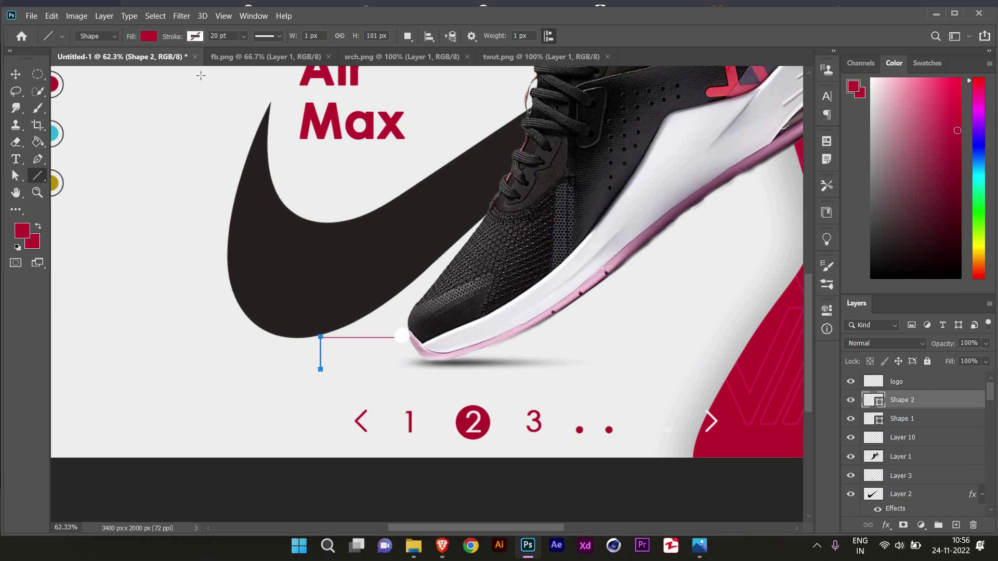
left_click(15, 74)
Step: Fill the toe dot red and move the vertical callout line directly beneath it
left_click(897, 419)
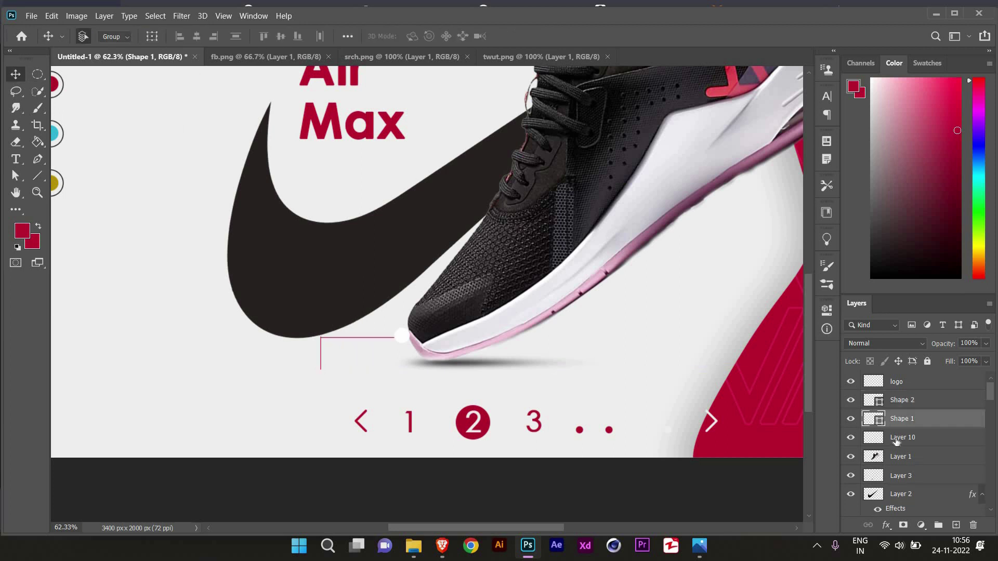
left_click(879, 438)
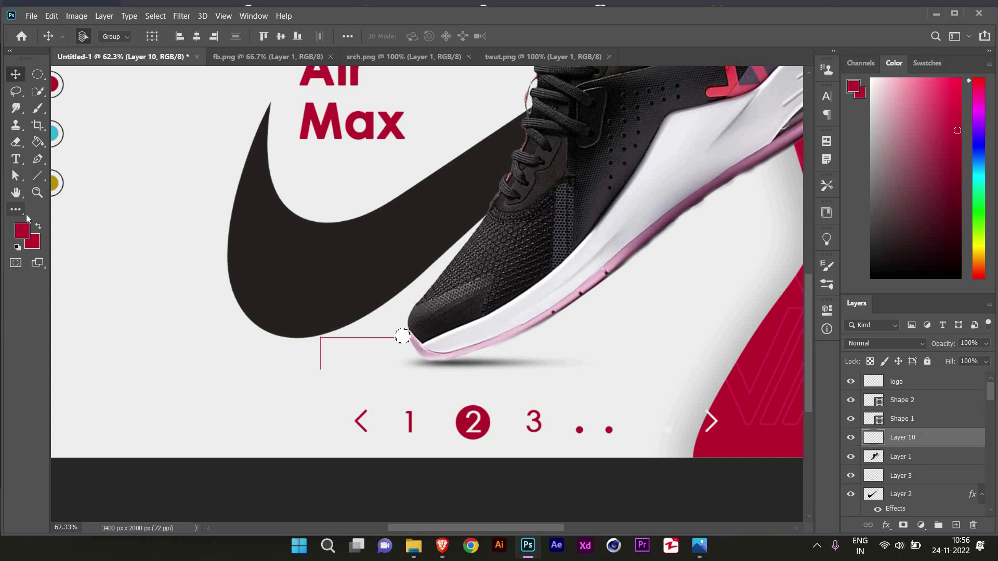
key("alt+shift+BackSpace")
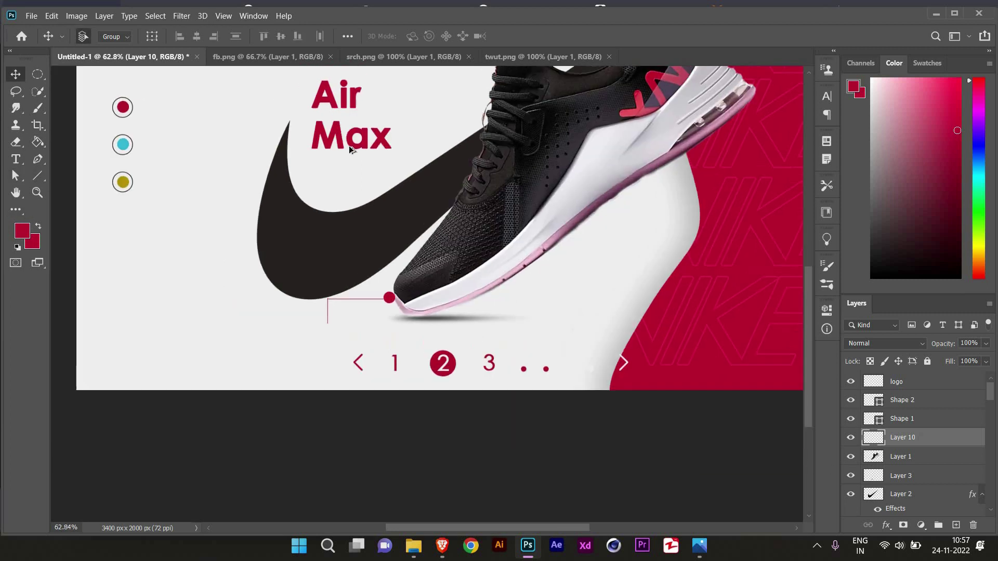
scroll(350, 149, "up", 2)
left_click(356, 208)
key("ctrl+t")
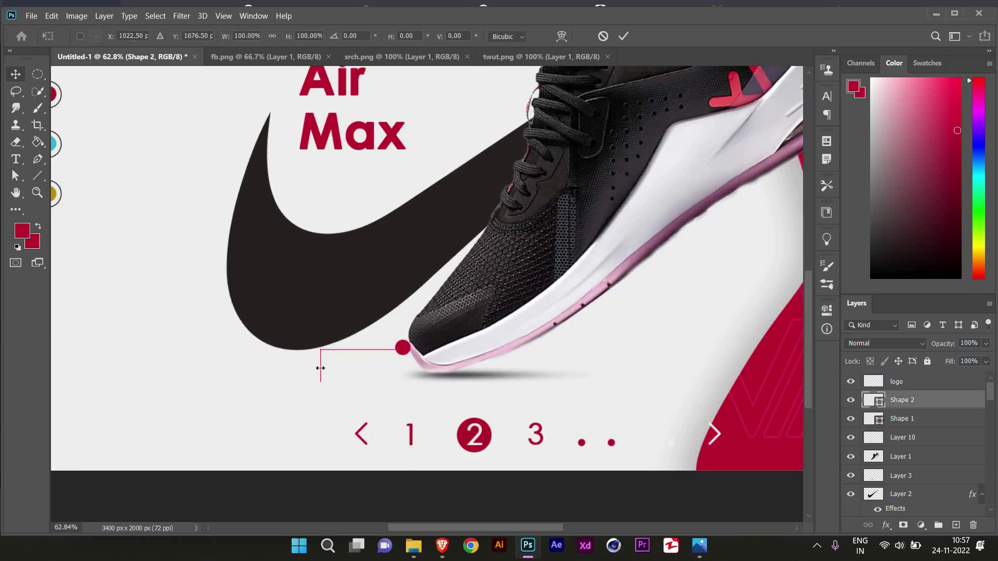
scroll(320, 368, "up", 2)
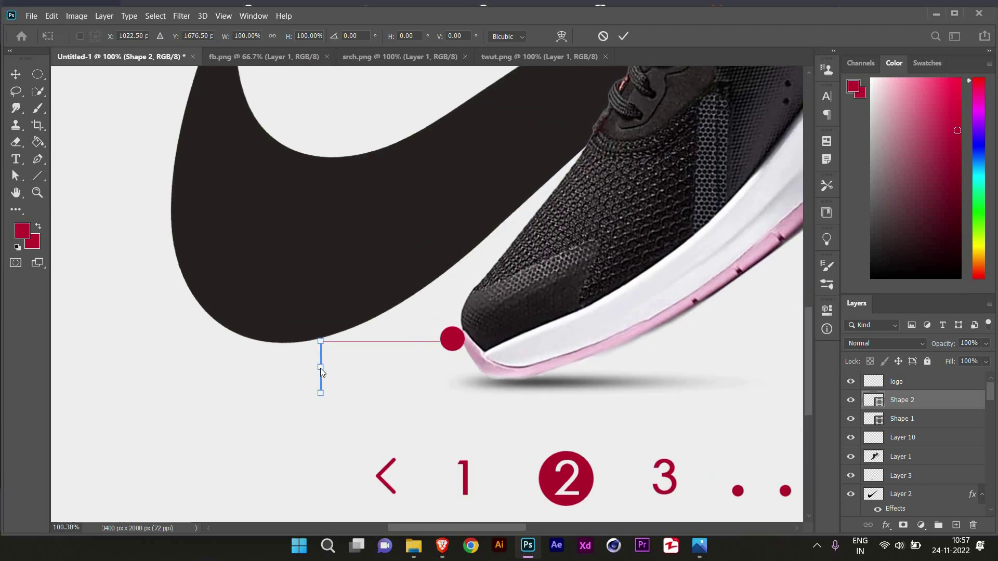
left_click(13, 78)
left_click_drag(321, 367, 453, 376)
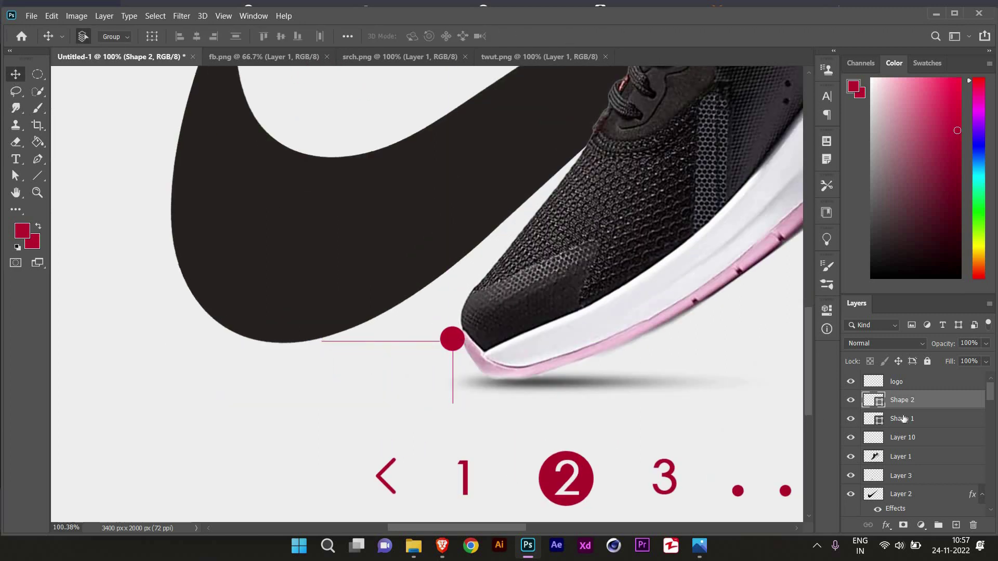
left_click(408, 371)
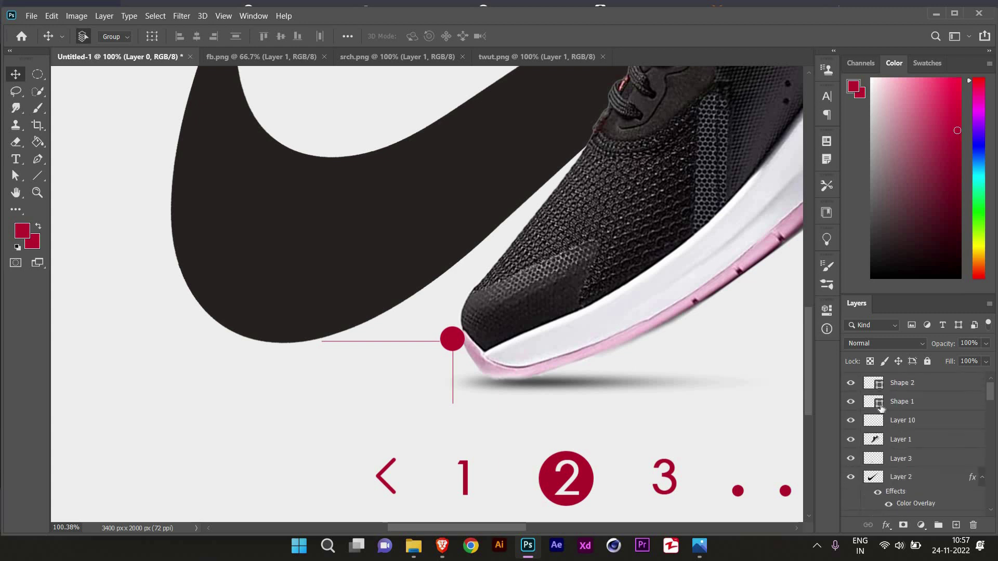
left_click(880, 407)
Step: Lower the horizontal line to the vertical line's foot and type 'Fast Runner' on two lines
left_click_drag(380, 345, 396, 406)
key("t")
left_click(178, 380)
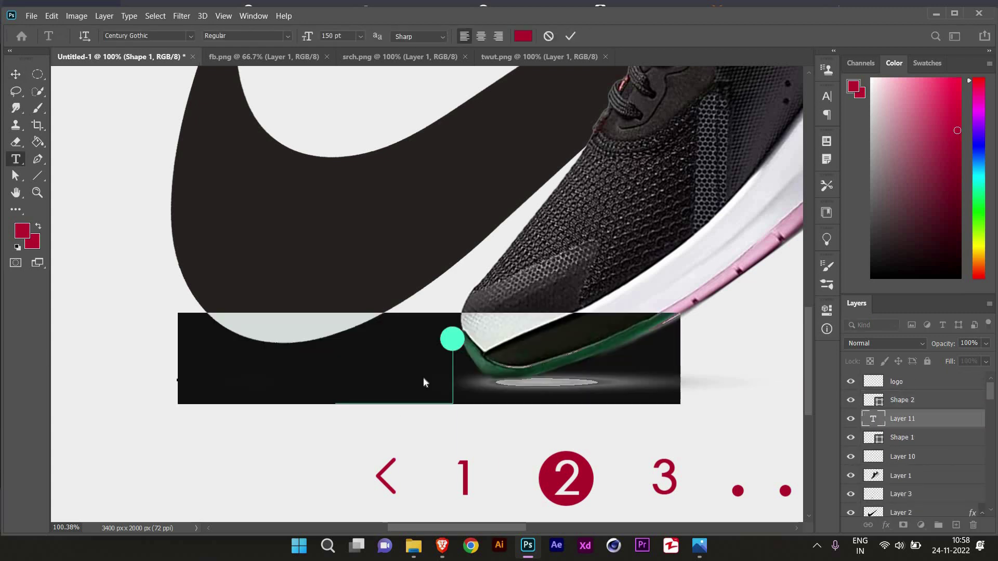
type("Fast ")
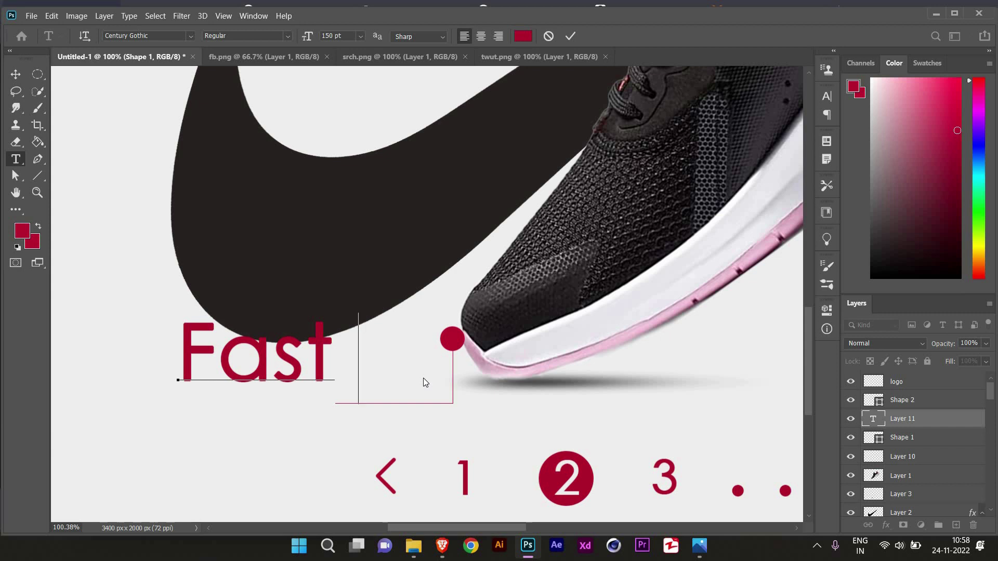
type("Runner")
key("ctrl+Left")
key("Return")
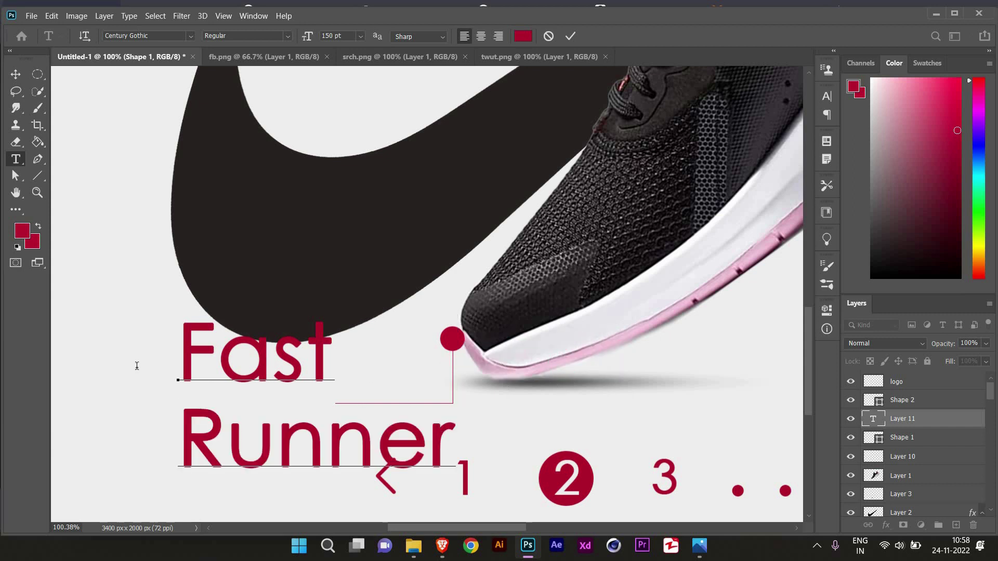
Step: Scale the Fast Runner text down to a small label below the shoe's toe
key("ctrl+a")
left_click(826, 96)
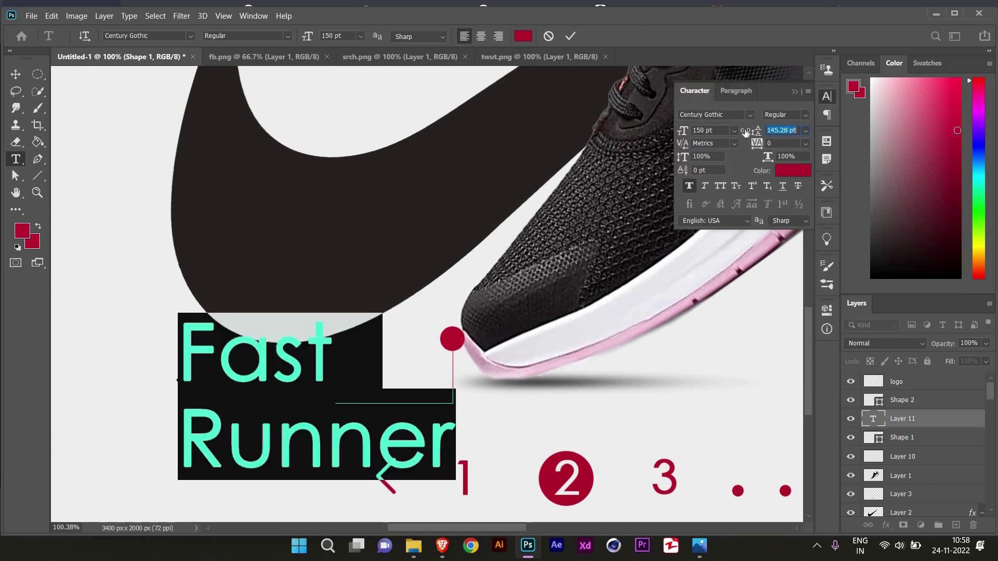
left_click(14, 78)
mouse_move(178, 314)
left_mouse_down()
mouse_move(369, 389)
mouse_move(333, 352)
left_mouse_up()
key("Return")
key("ctrl+0")
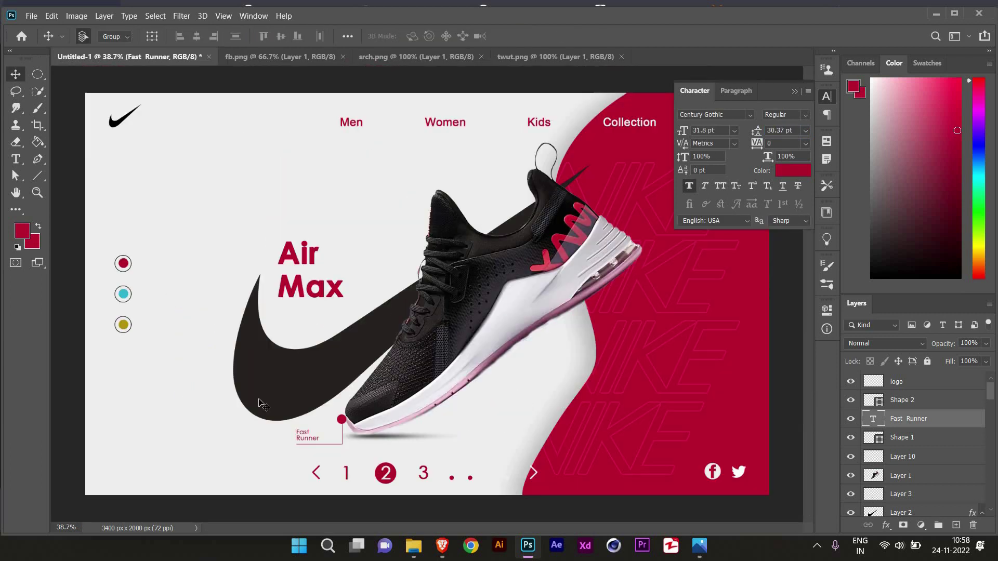
left_click(794, 93)
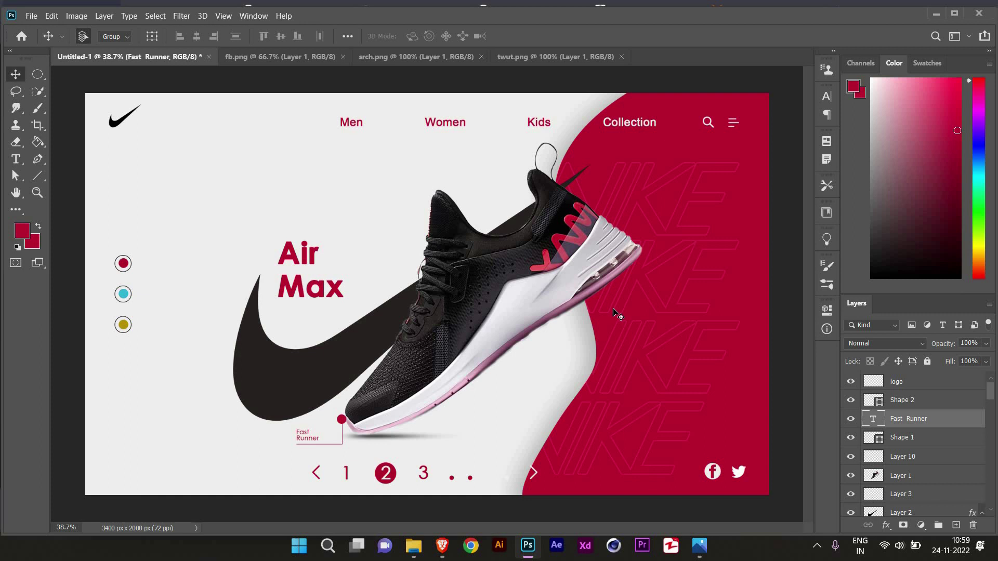
left_click(15, 165)
Step: Give the Air Max headline Faux Italic and raise its vertical scale to about 129%
scroll(907, 464, "down", 2)
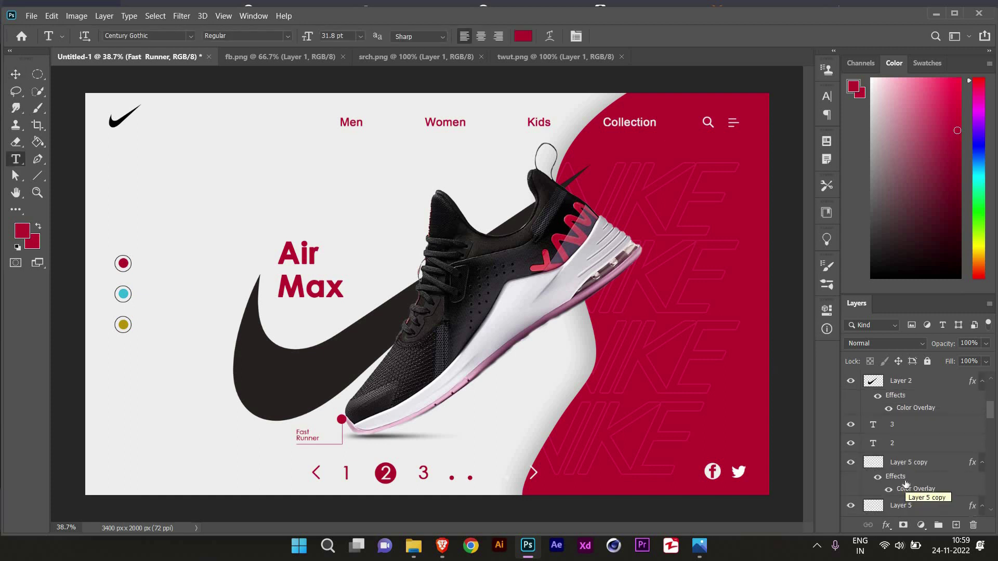
scroll(907, 464, "down", 2)
scroll(907, 464, "down", 2)
scroll(907, 464, "down", 1)
left_click(901, 453)
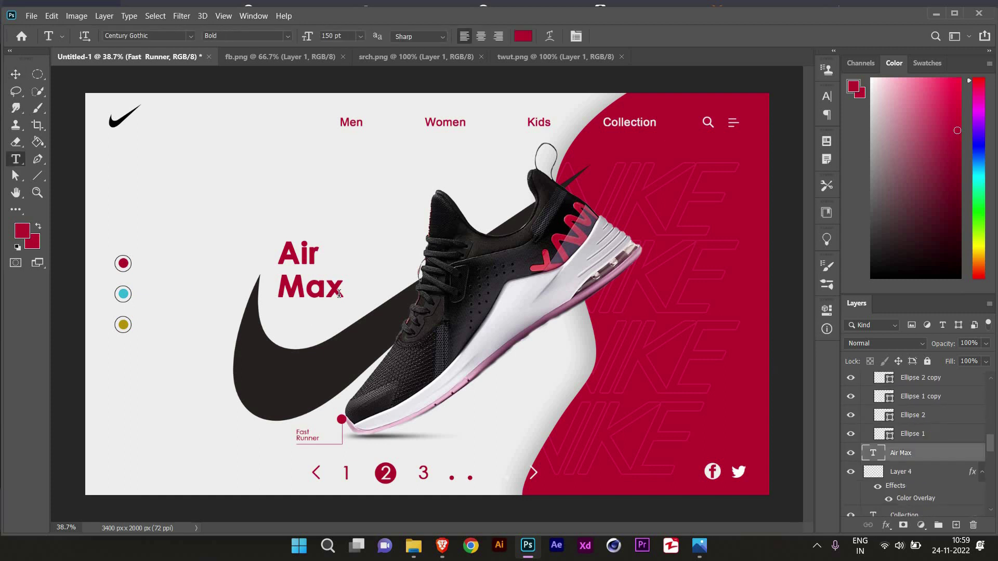
double_click(874, 453)
left_click(827, 96)
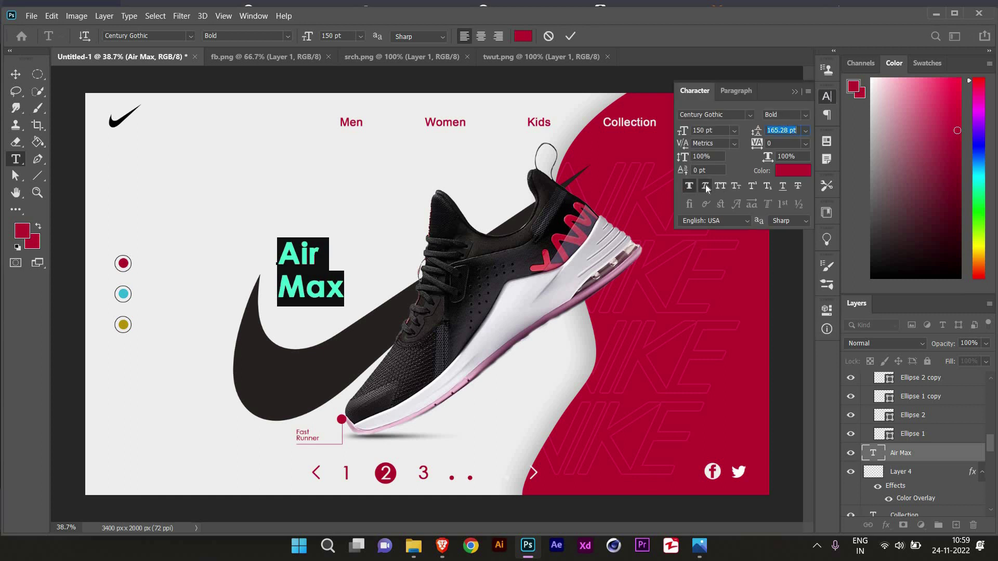
left_click(706, 185)
left_click_drag(683, 157, 709, 159)
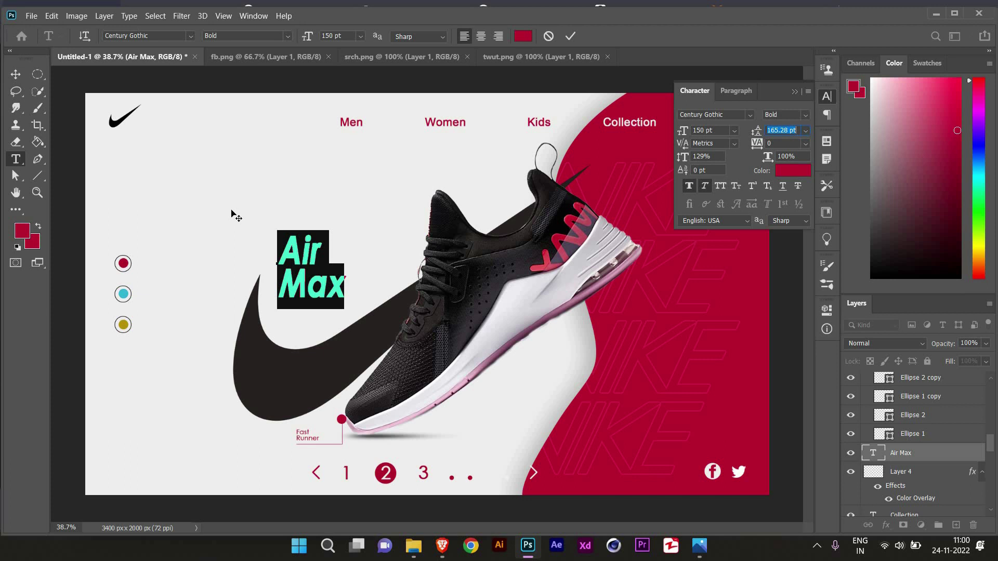
left_click(15, 77)
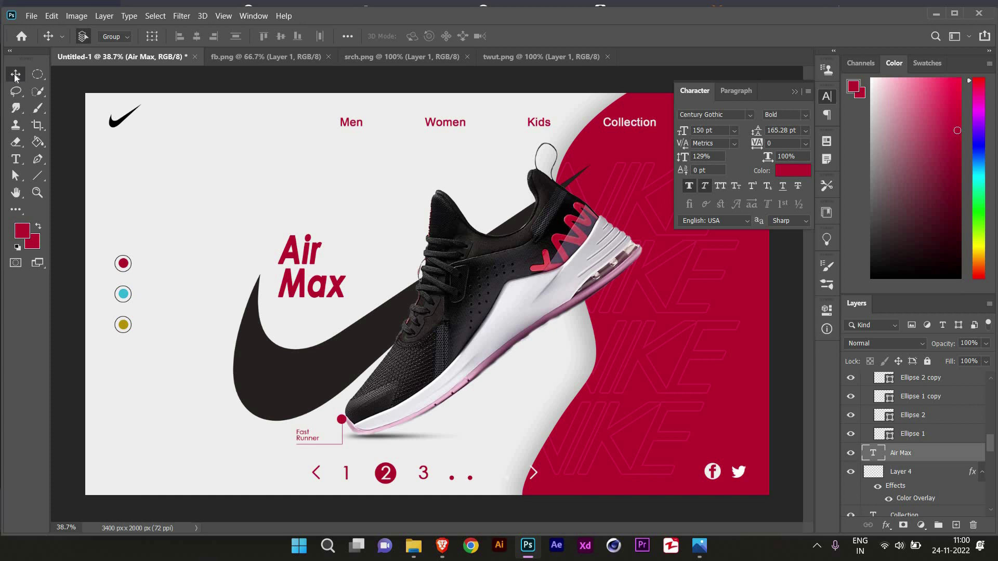
left_click(794, 92)
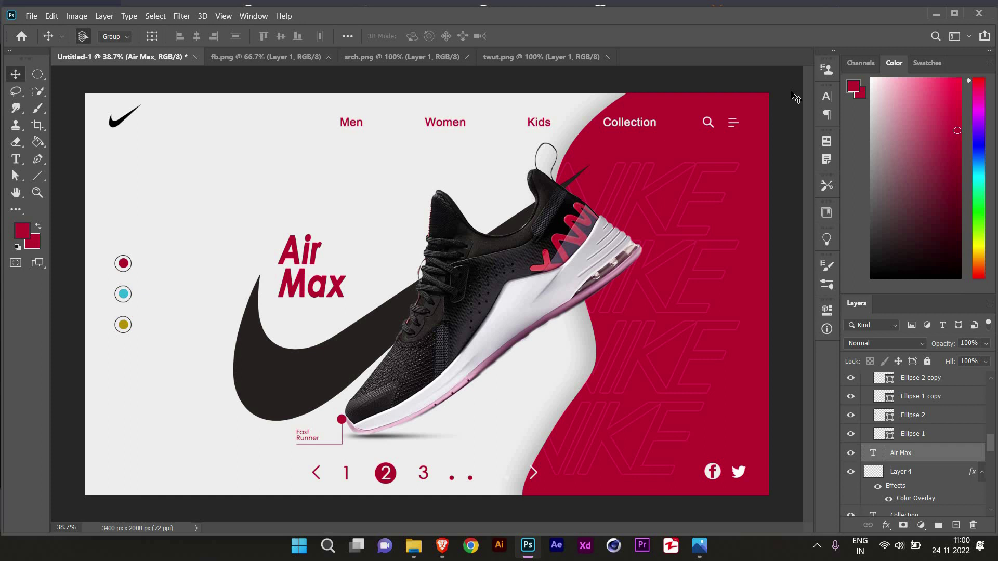
Step: Load the crimson backdrop's shape as a selection and set white as the brush colour
scroll(858, 457, "down", 5)
key("ctrl+1")
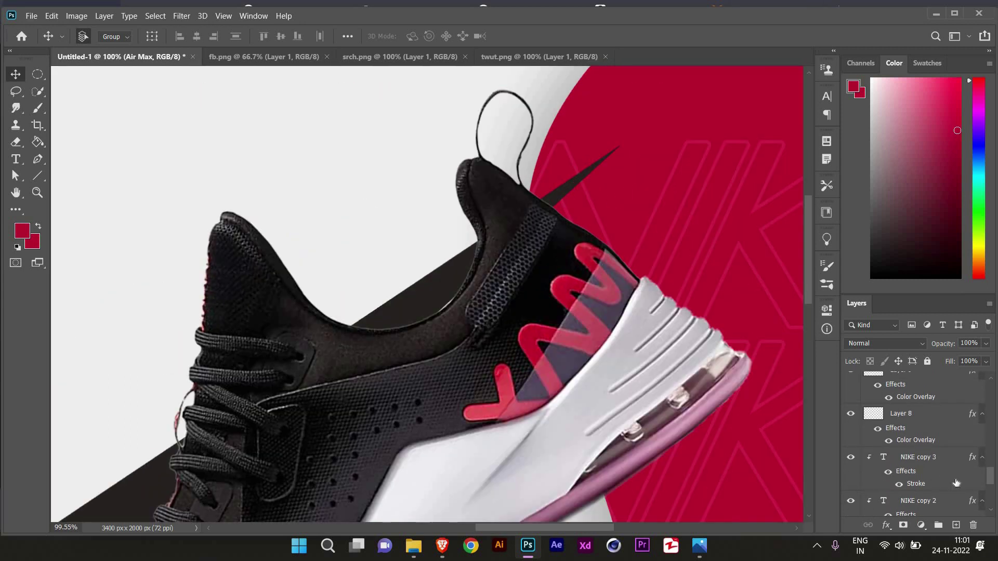
scroll(857, 469, "down", 2)
left_click(857, 469)
scroll(894, 458, "up", 3)
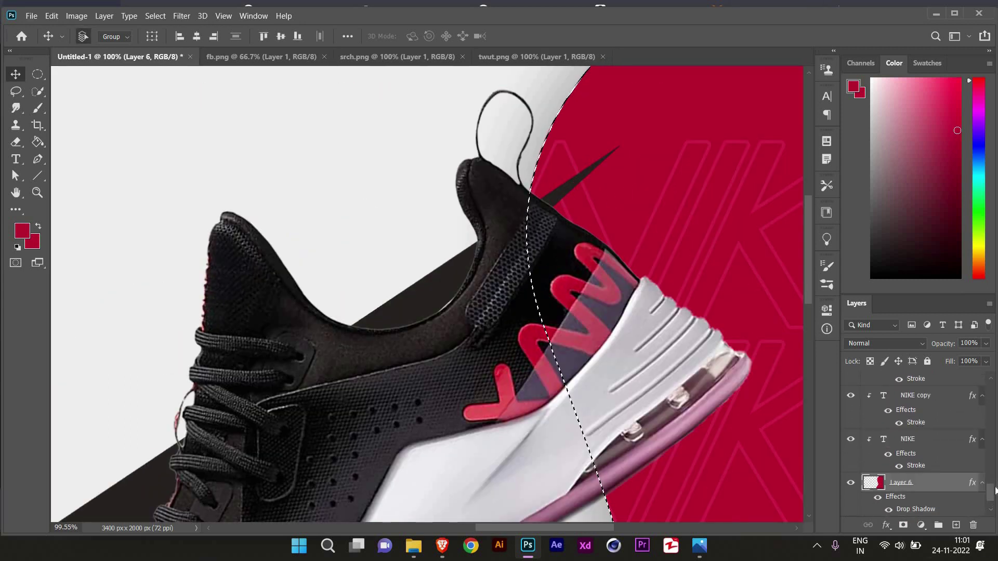
scroll(910, 450, "up", 3)
left_click(901, 486)
left_click(853, 87)
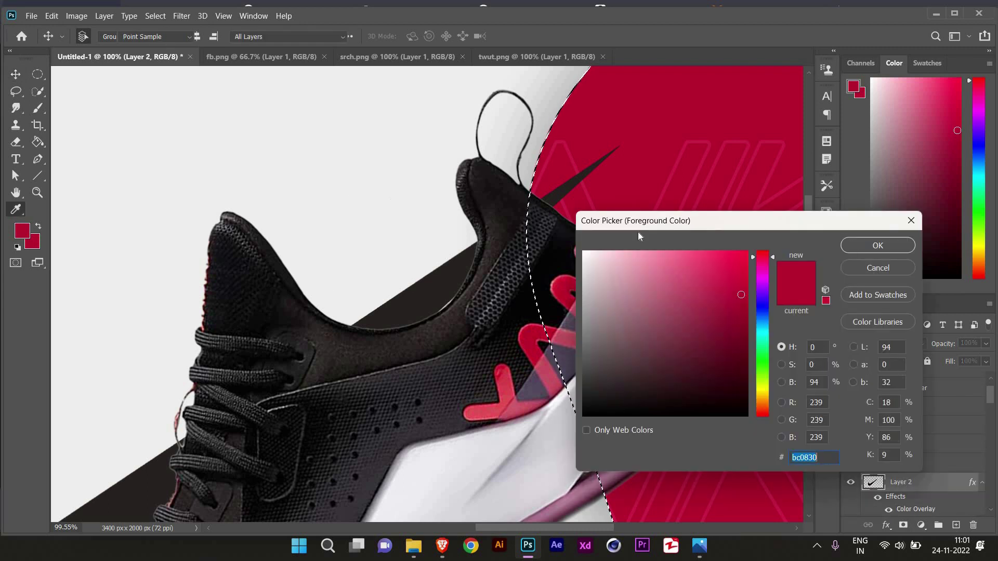
left_click(584, 253)
key("Return")
key("b")
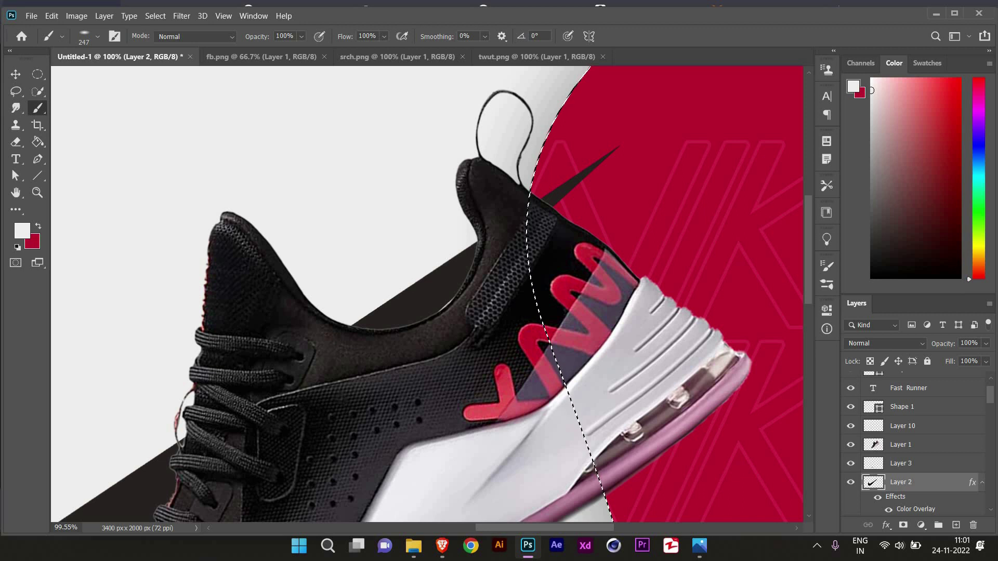
Step: Add empty Layer 11 clipped to the shoe layer
key("ctrl+shift+alt+n")
key("ctrl+alt+g")
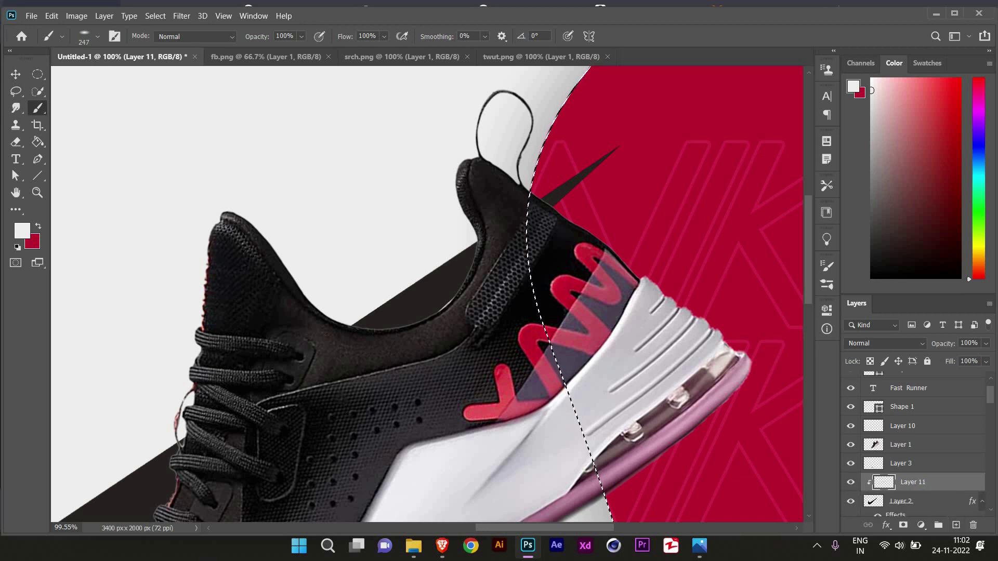
key("ctrl+minus")
key("ctrl+minus")
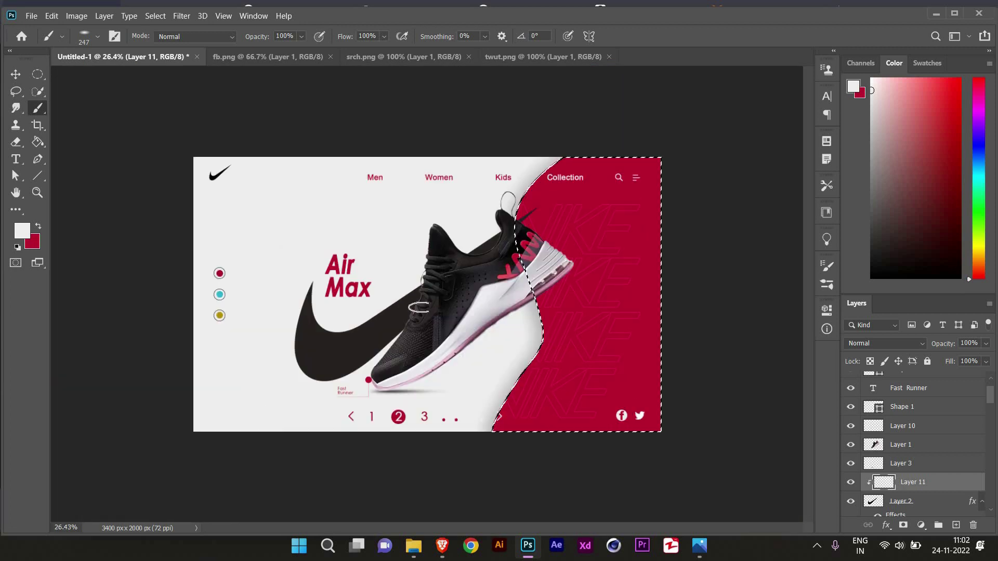
left_click(901, 500)
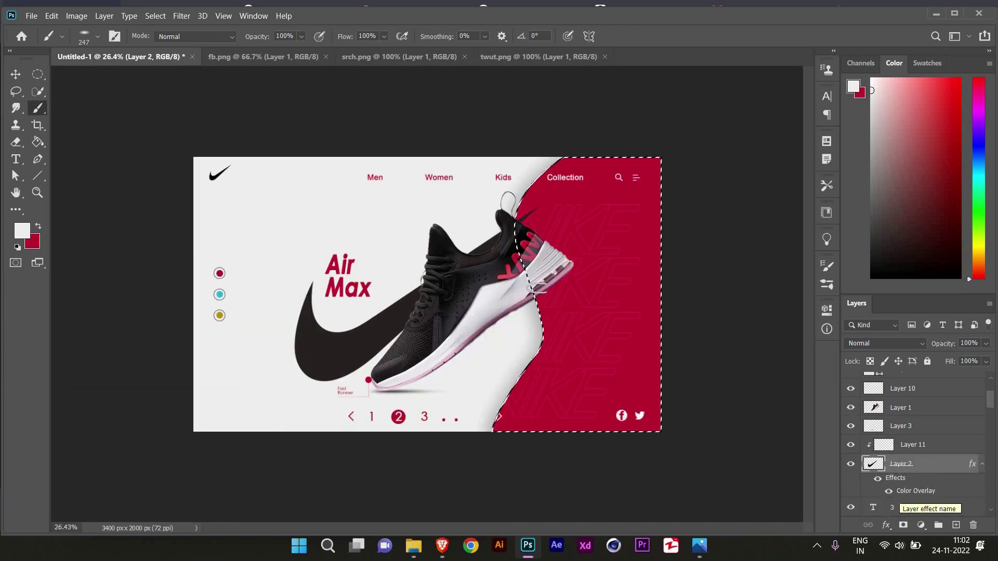
key("alt+bracketright")
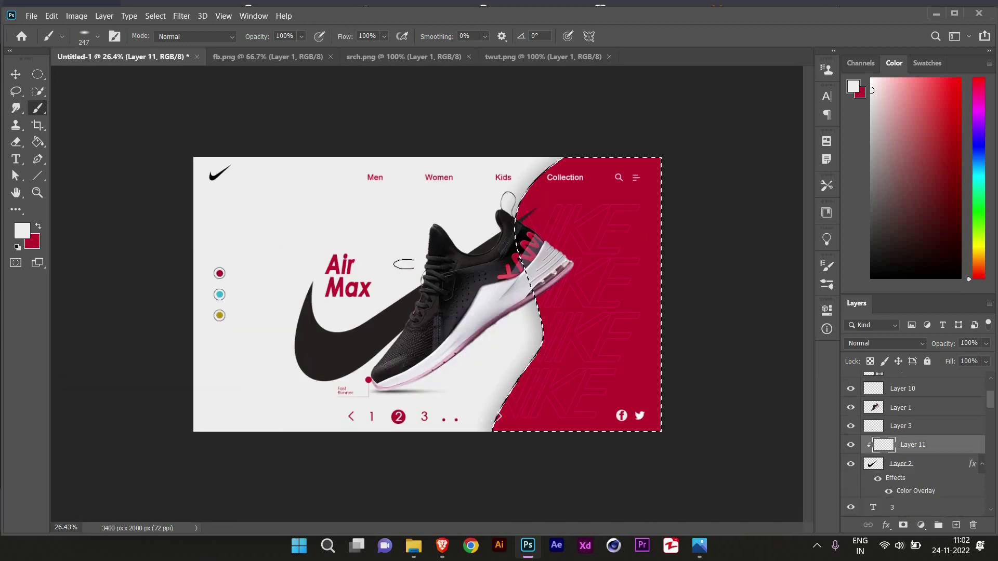